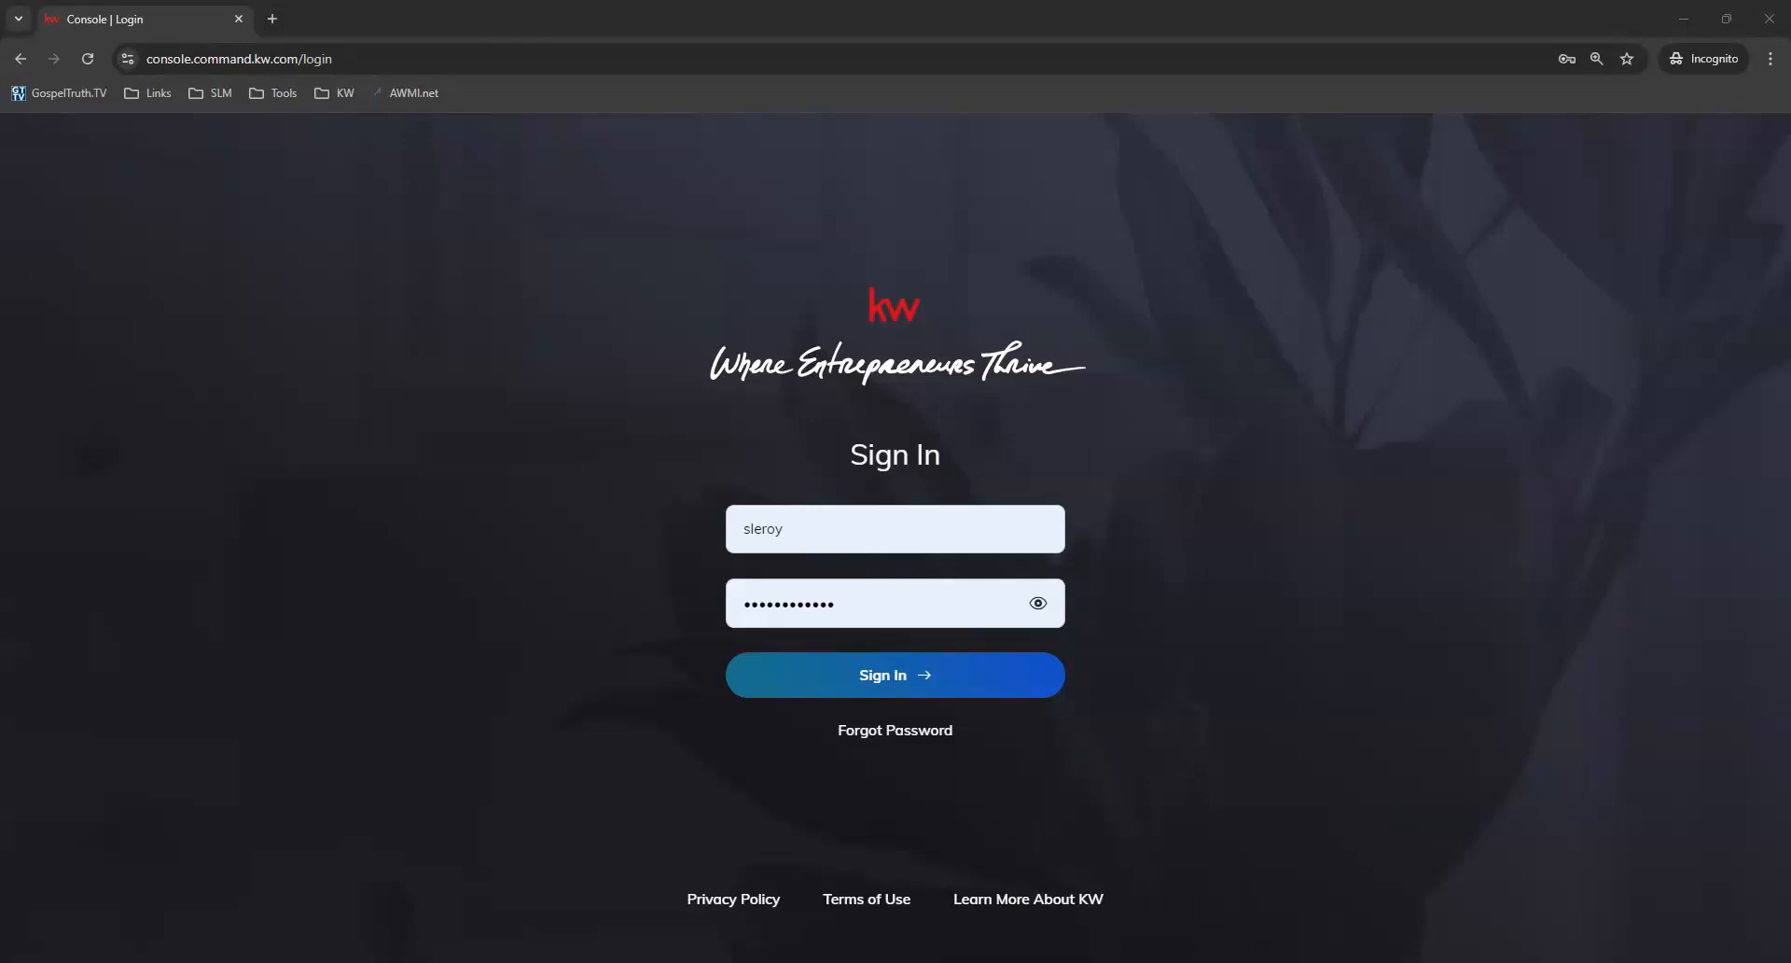
Sign in to the console and open the SmartPlans page.
left_click(902, 696)
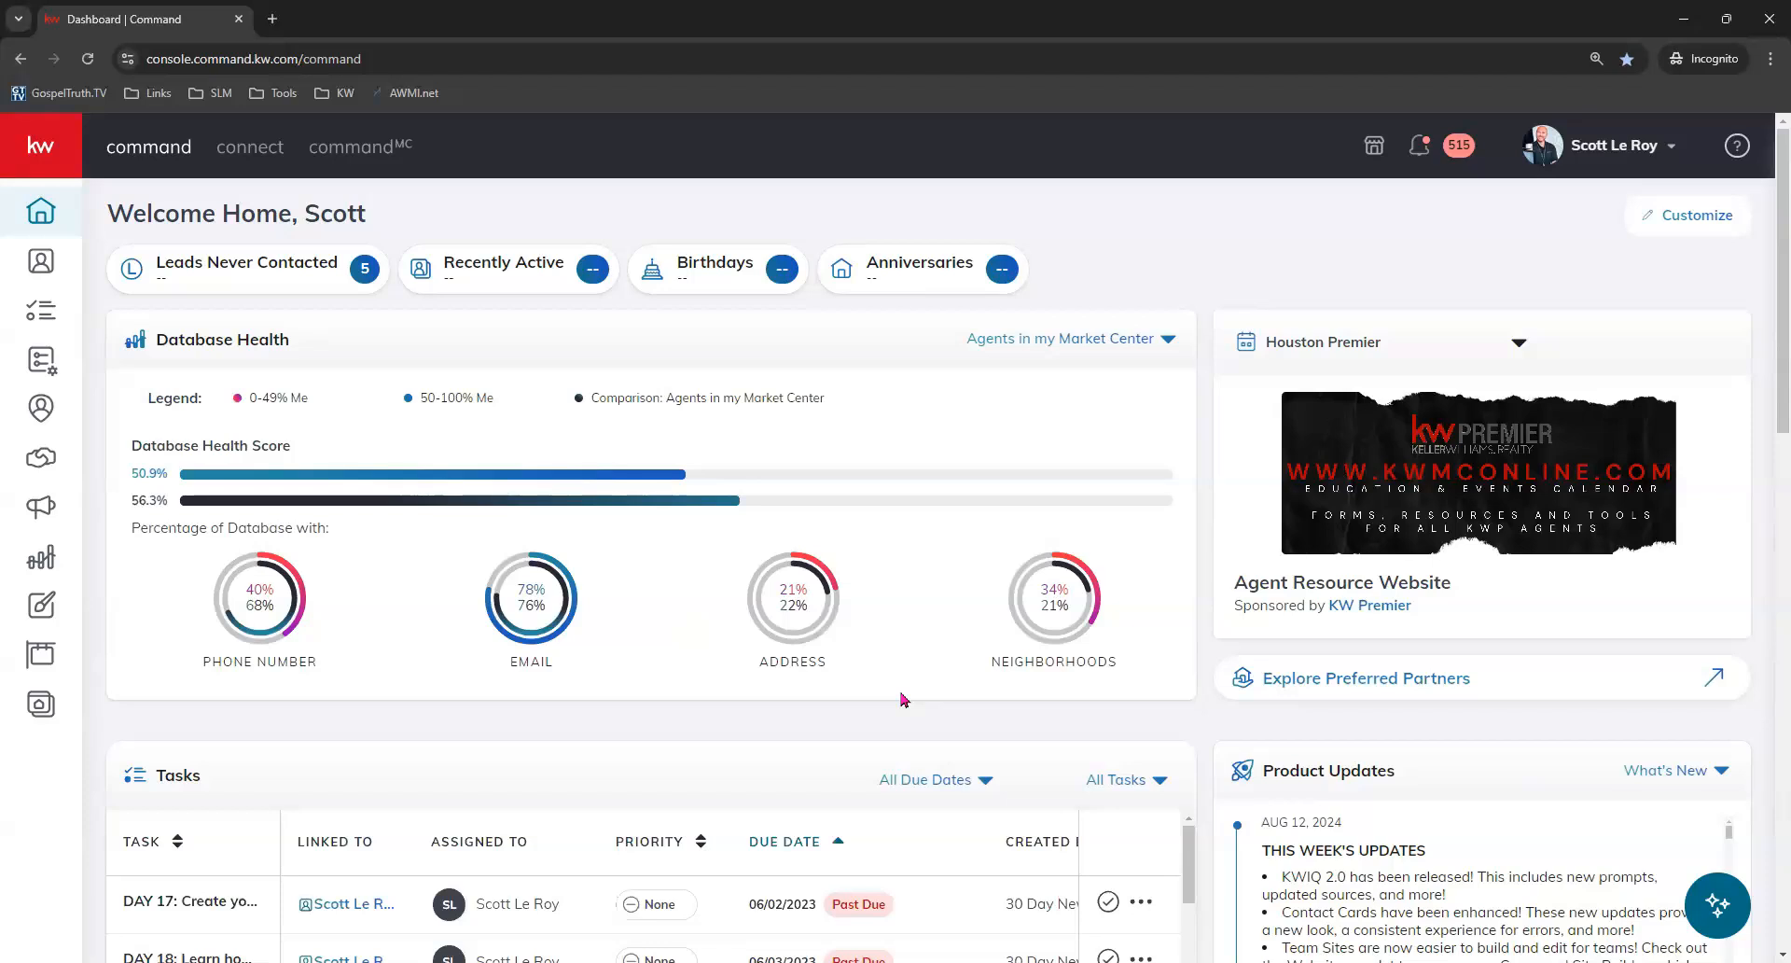
left_click(46, 364)
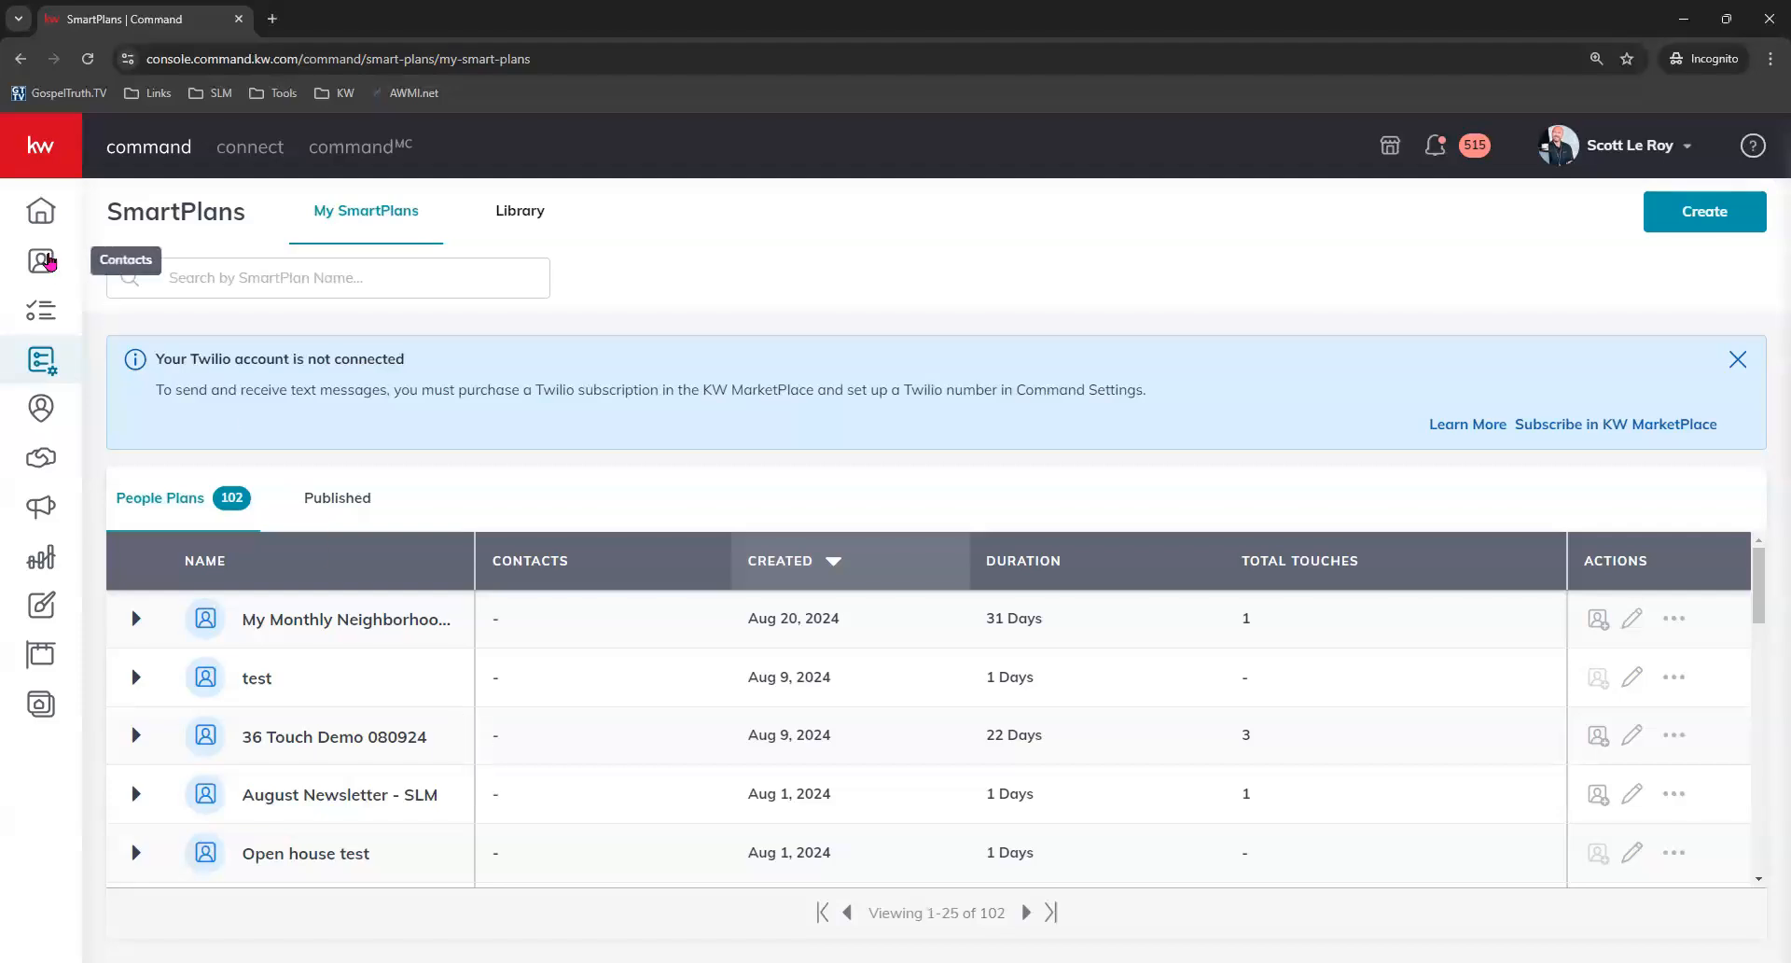
Open the Contacts list and set it to show 500 contacts per page.
left_click(42, 261)
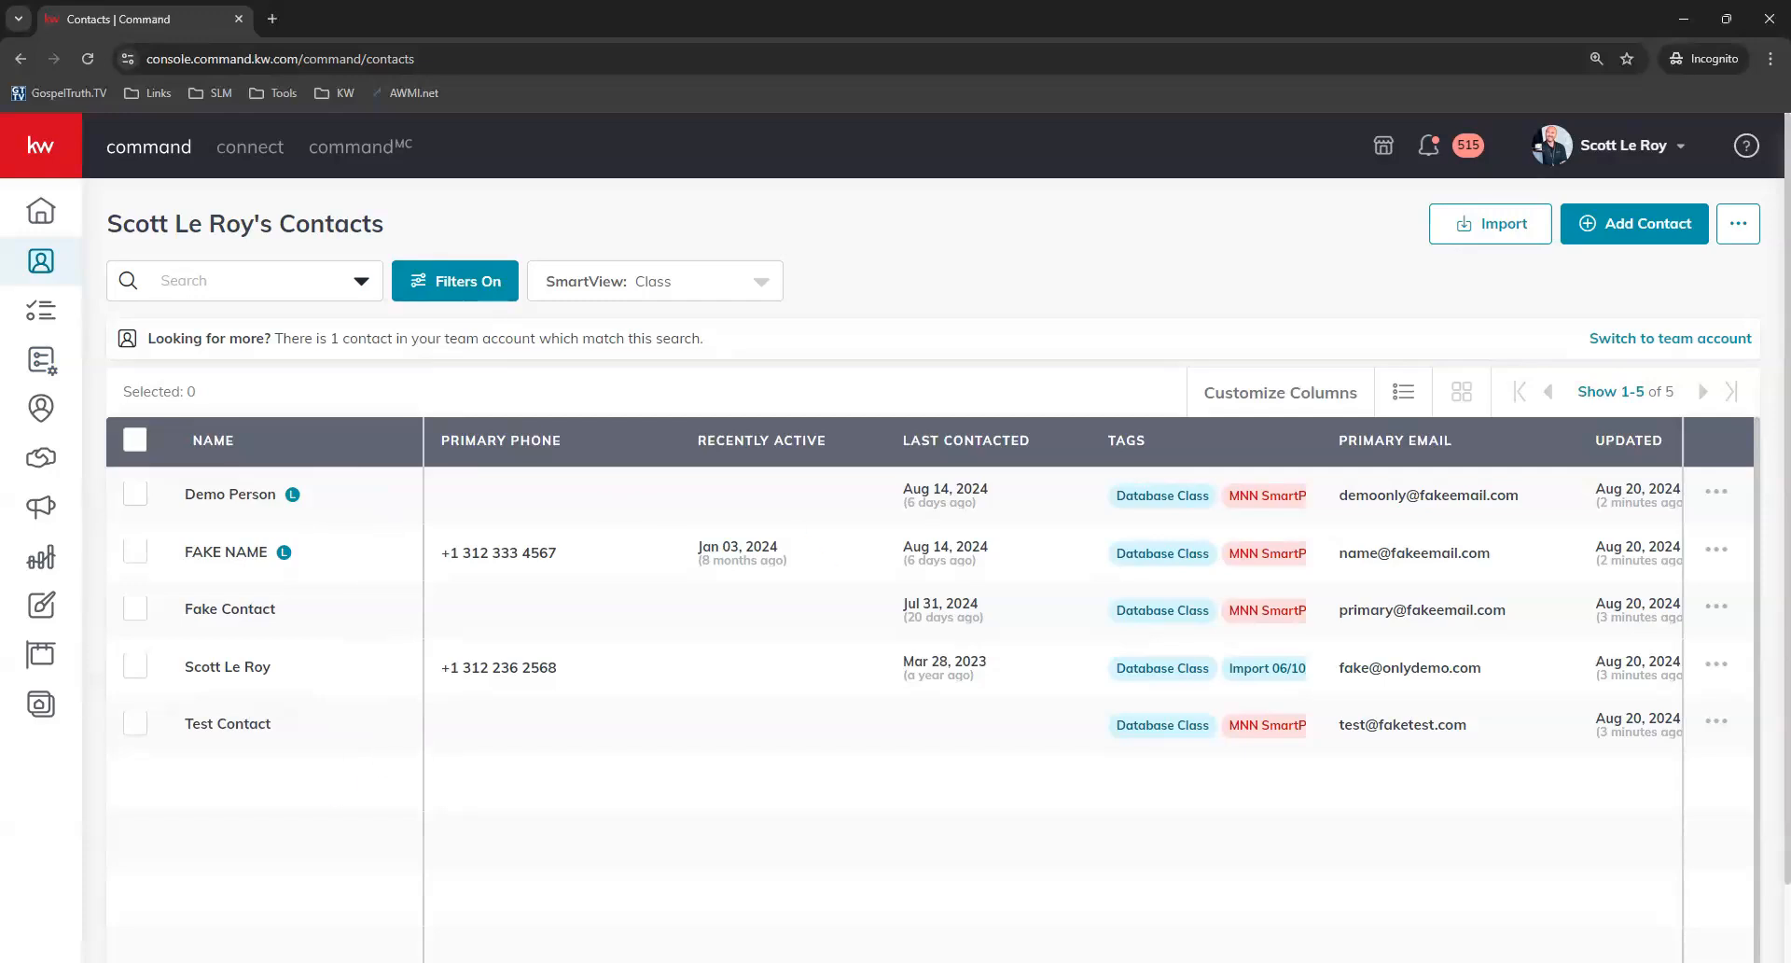
left_click(1612, 391)
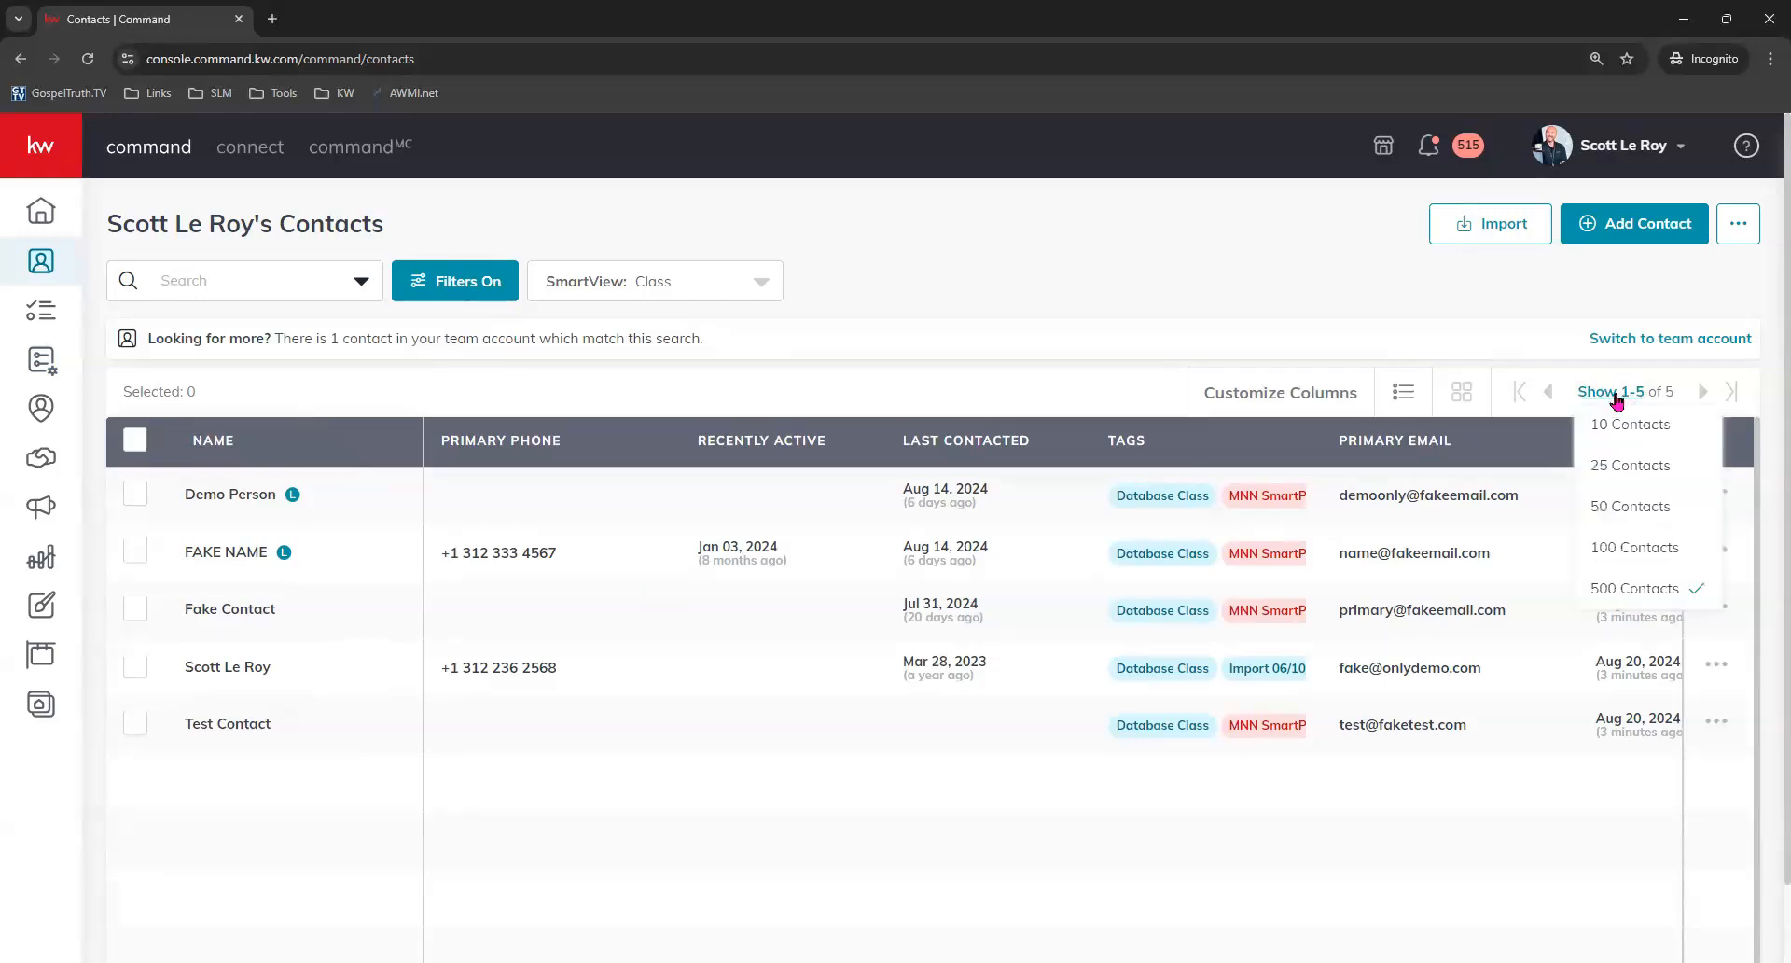
left_click(1639, 589)
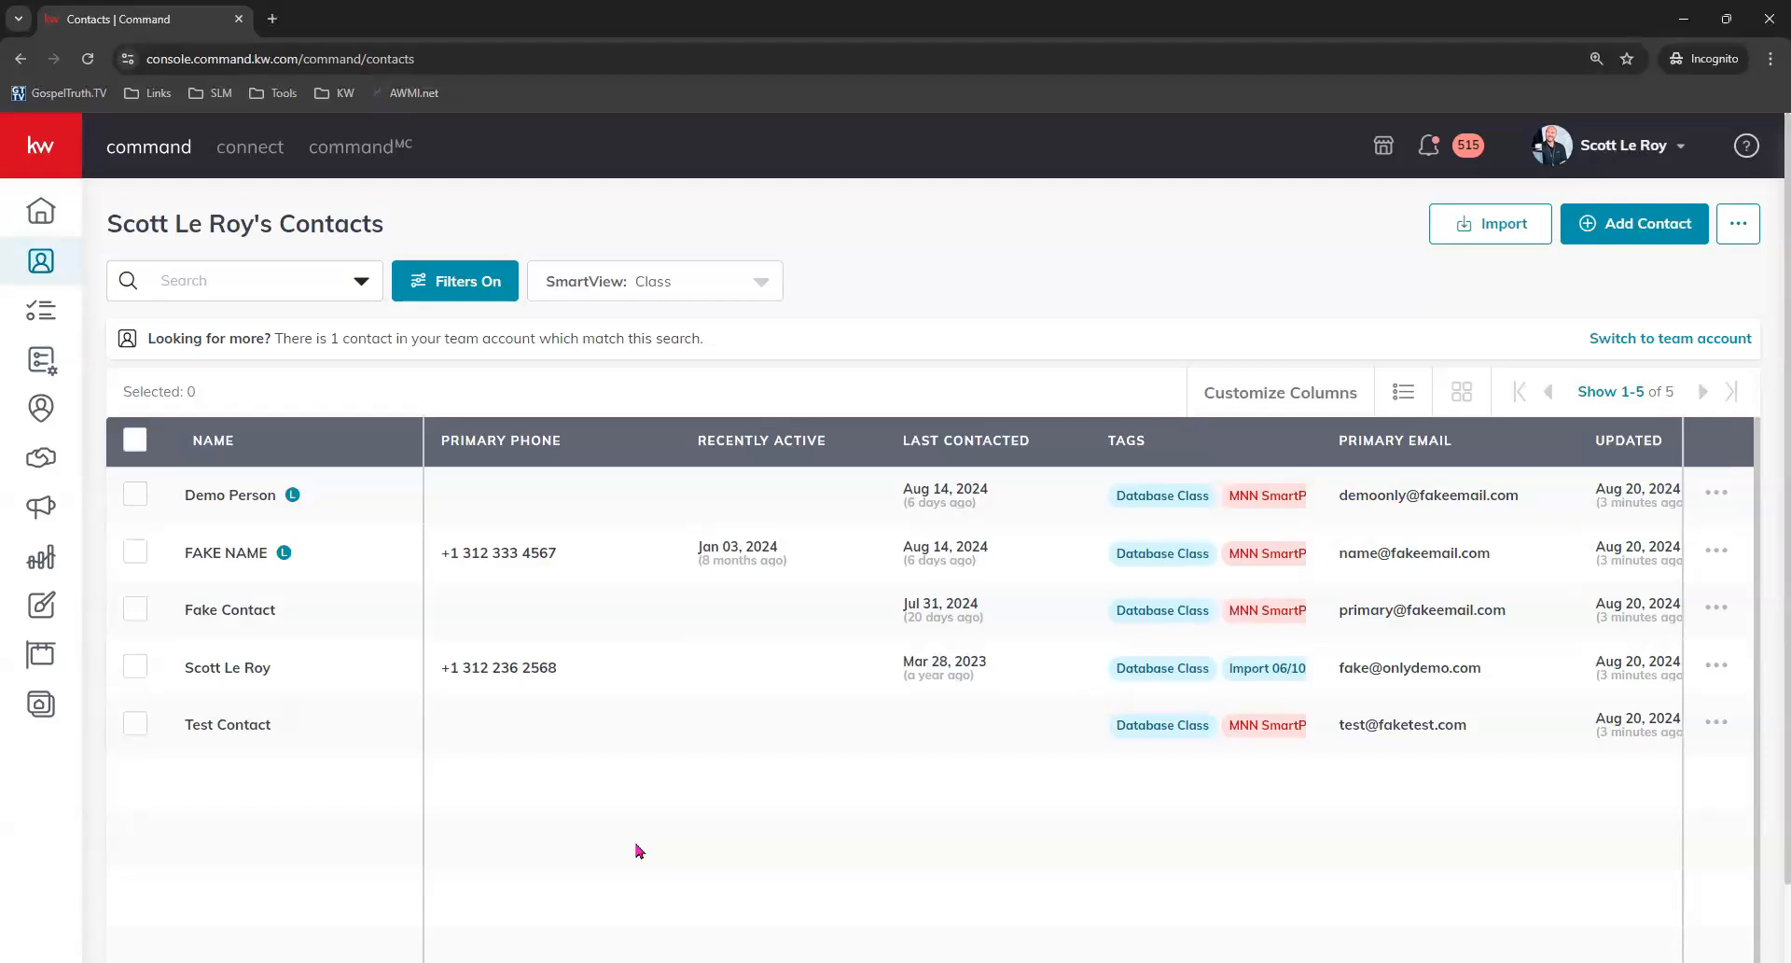
Select all five contacts in the list.
left_click(135, 552)
left_click(136, 668)
left_click(137, 726)
left_click(135, 493)
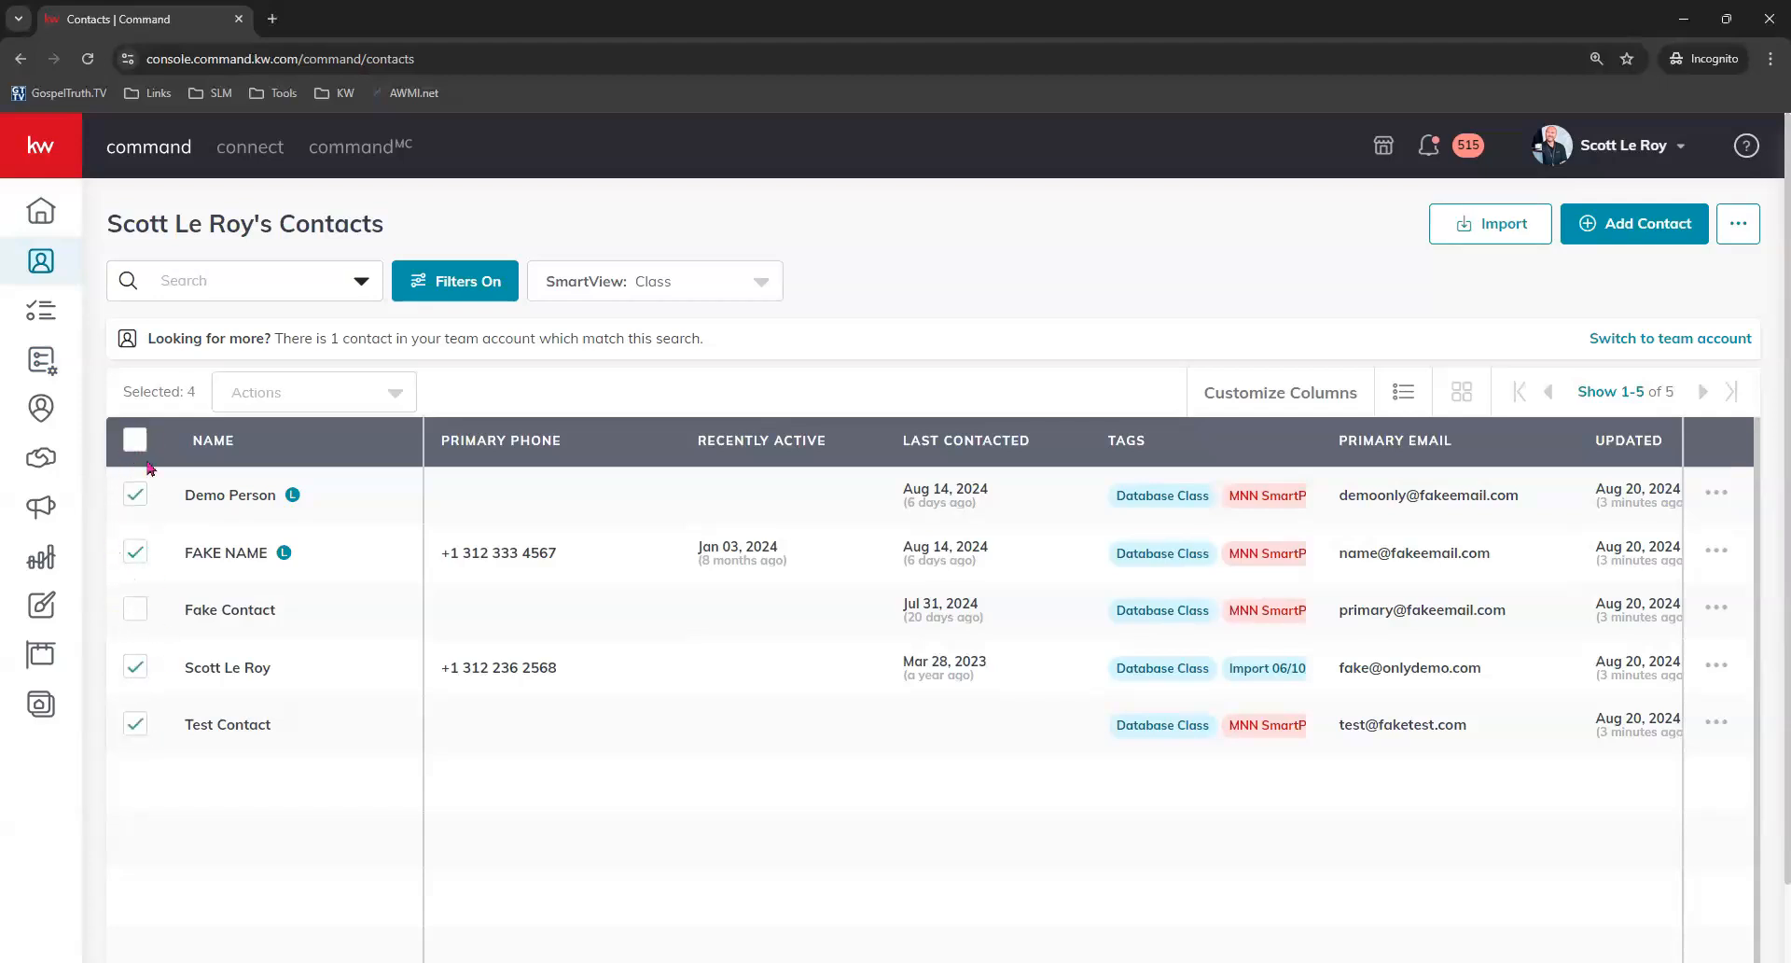
left_click(134, 441)
Add the selected contacts to the My Monthly Neighborhood Nurture SmartPlan, adding them anyway despite contact errors.
left_click(238, 403)
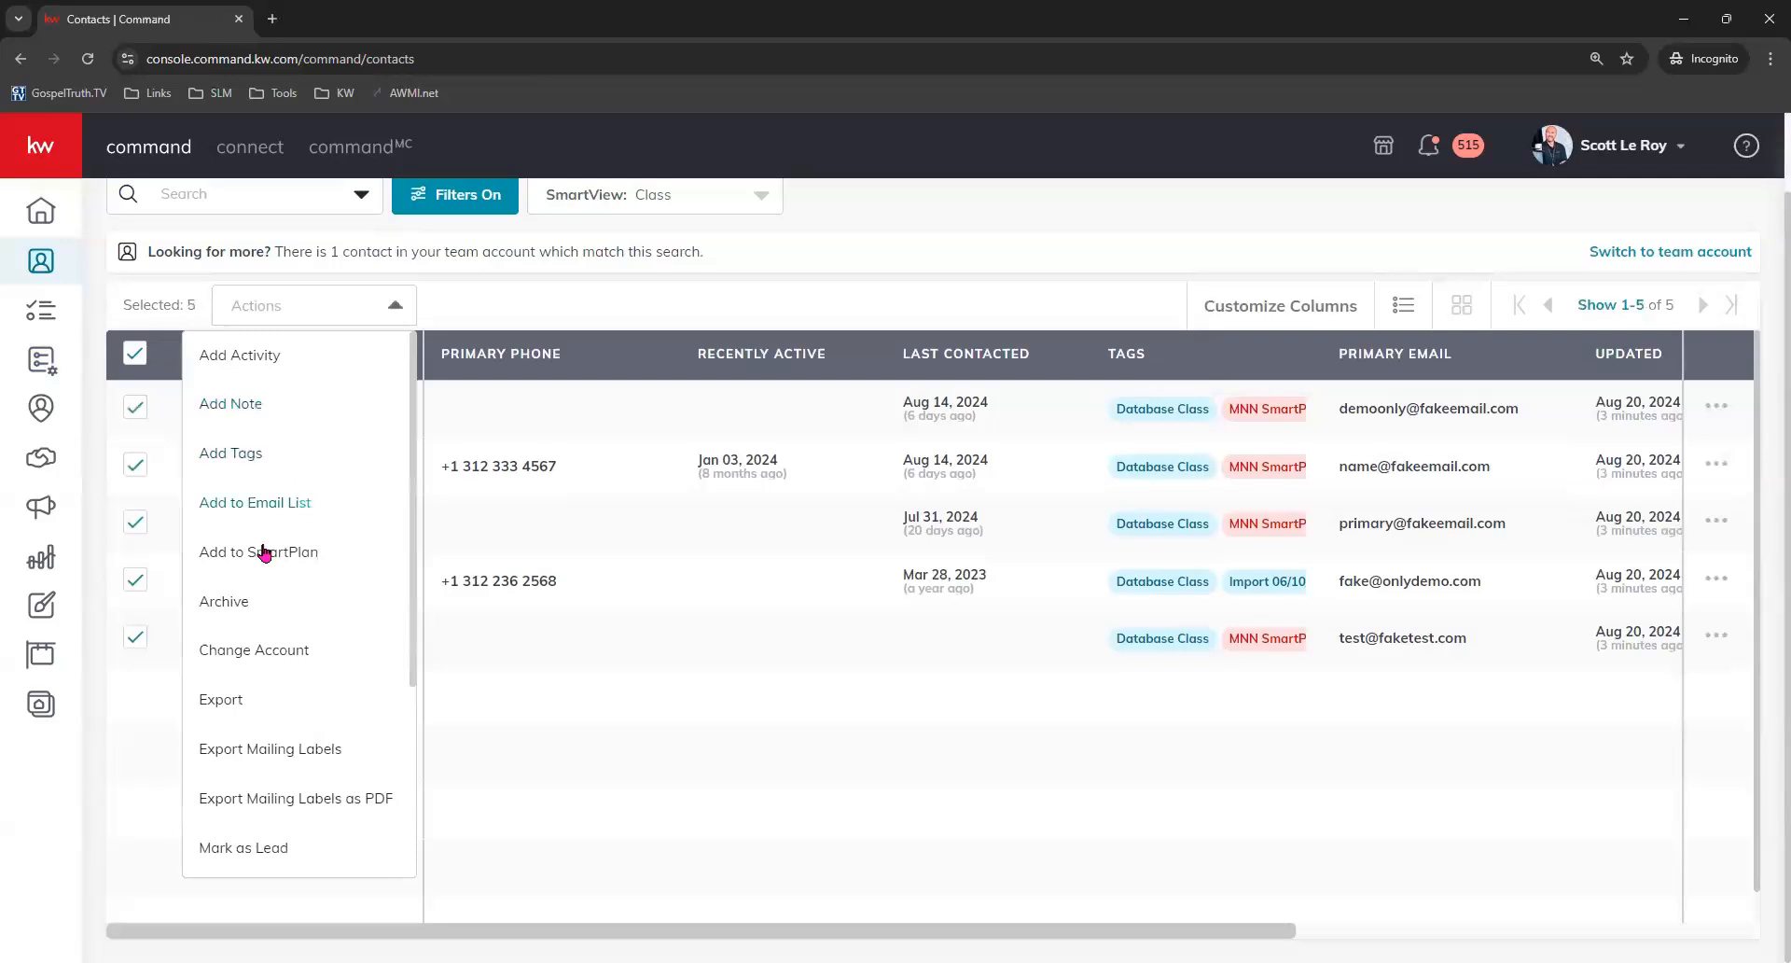
left_click(325, 558)
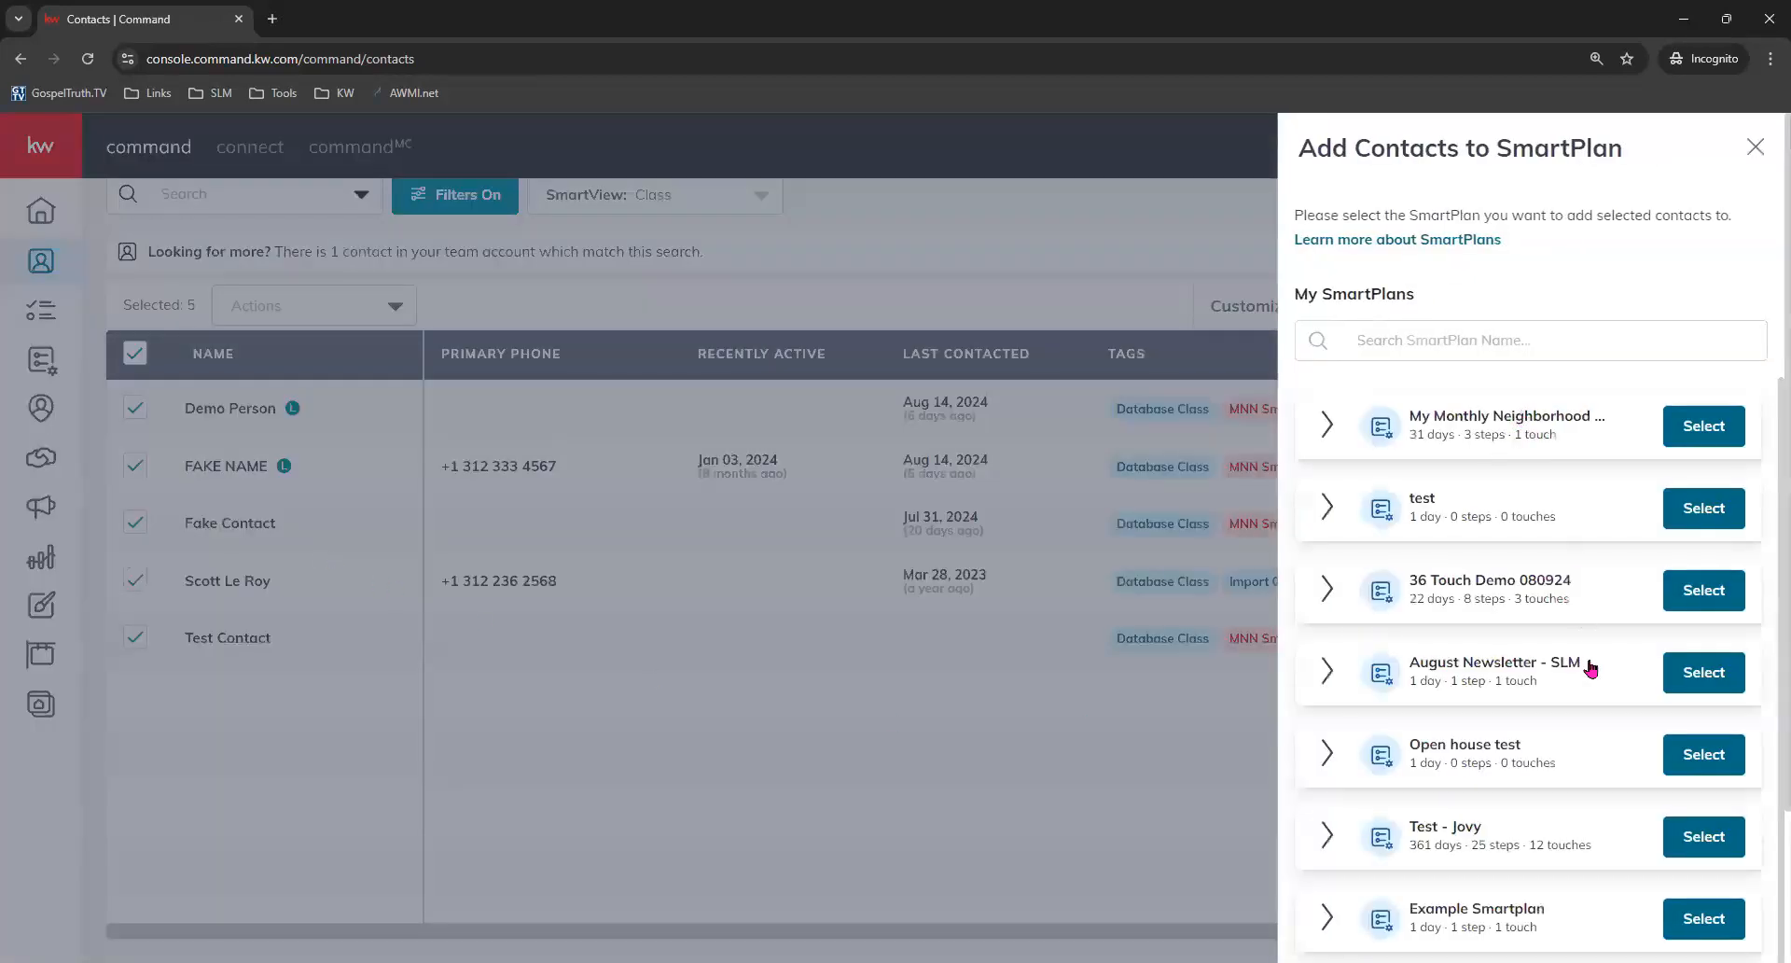
left_click(1360, 340)
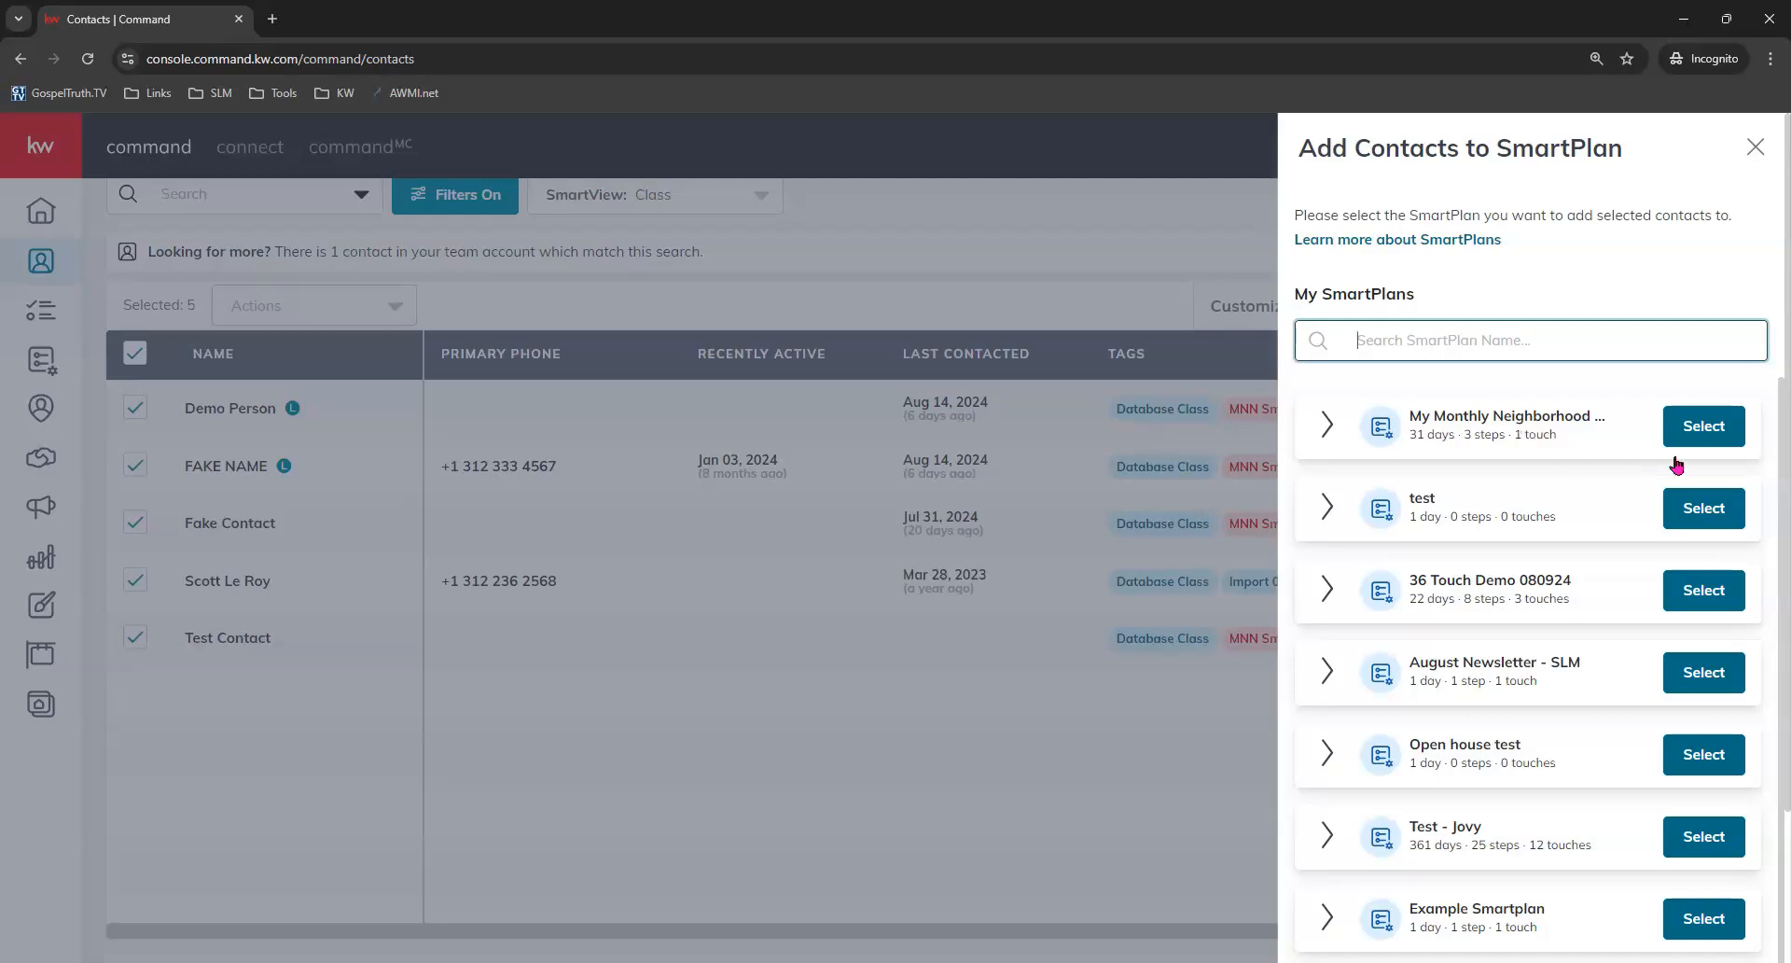
left_click(1710, 422)
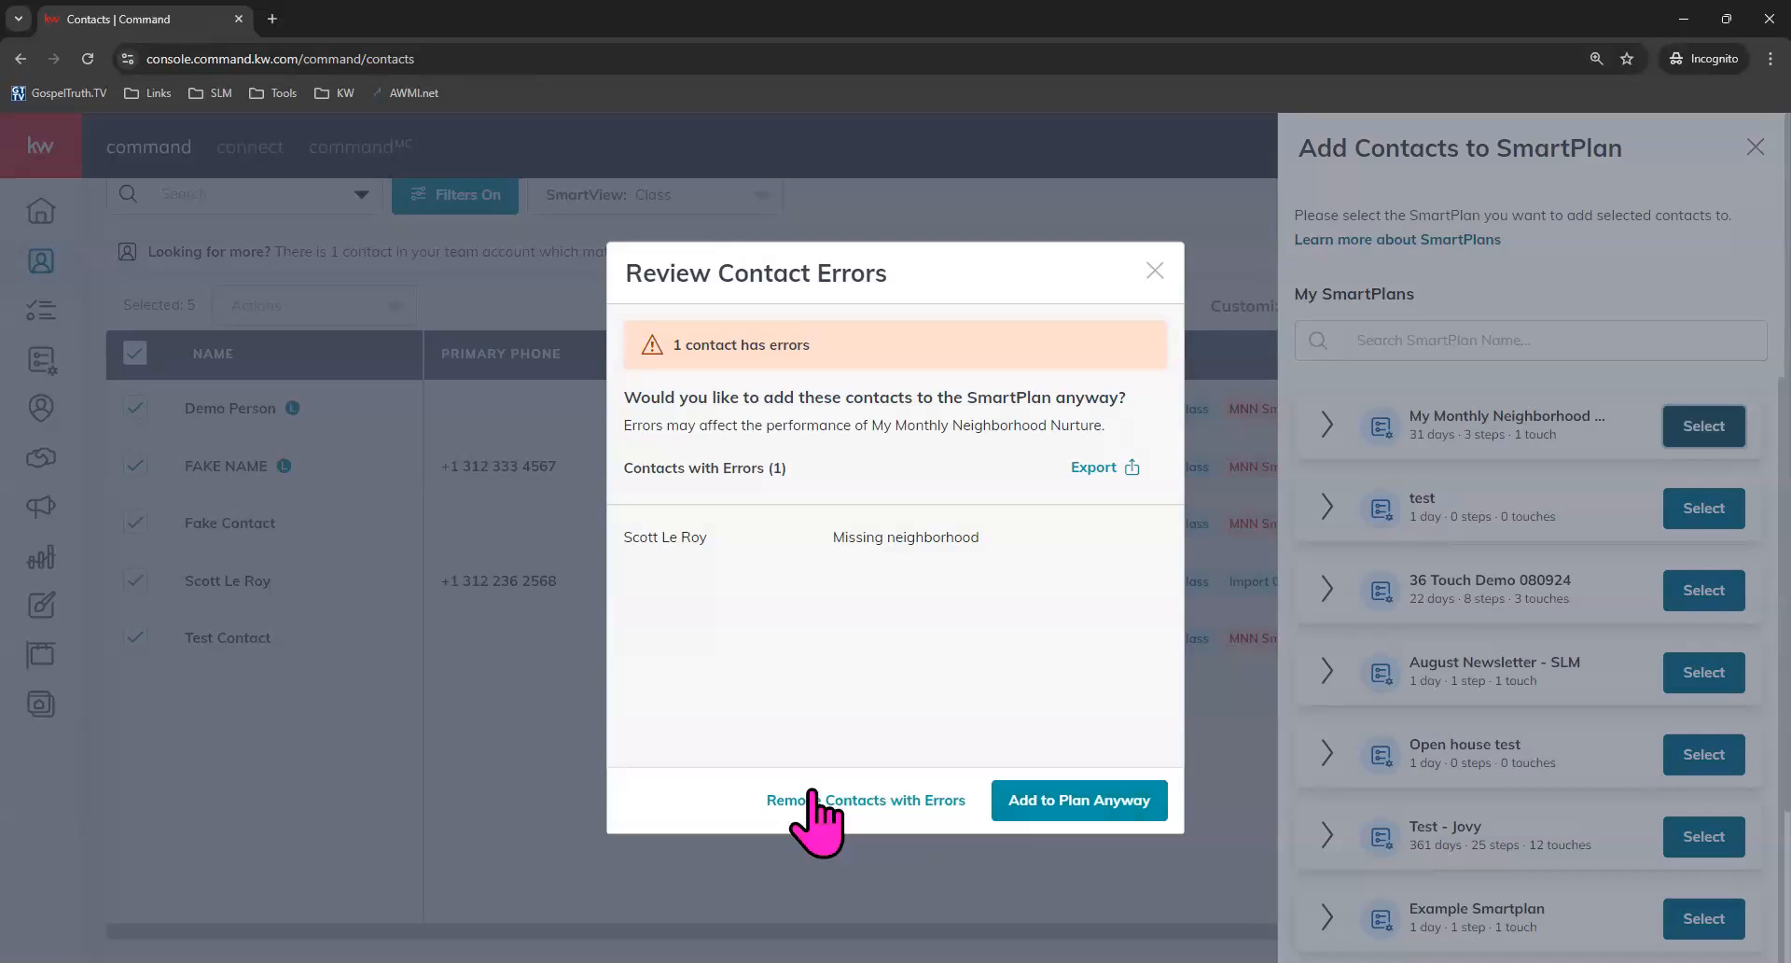
left_click(1065, 823)
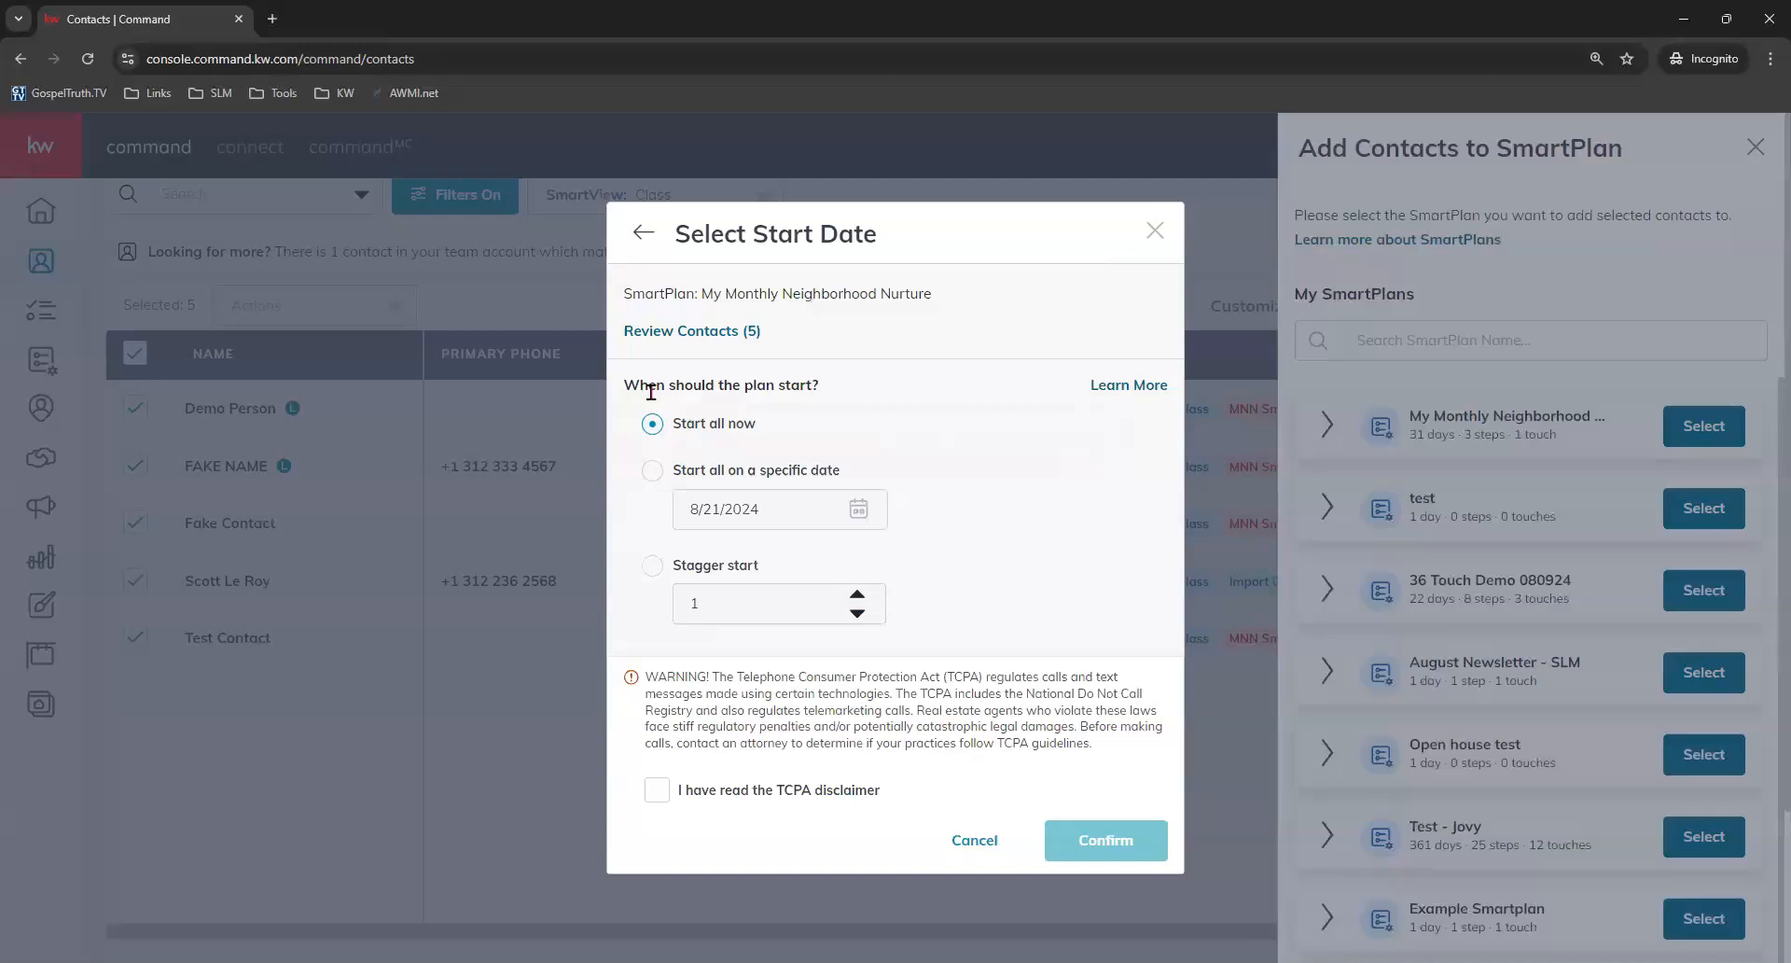
Set the plan to start all contacts on the specific date 8/23/2024.
left_click(655, 474)
left_click(863, 507)
scroll(928, 615, "down", 3)
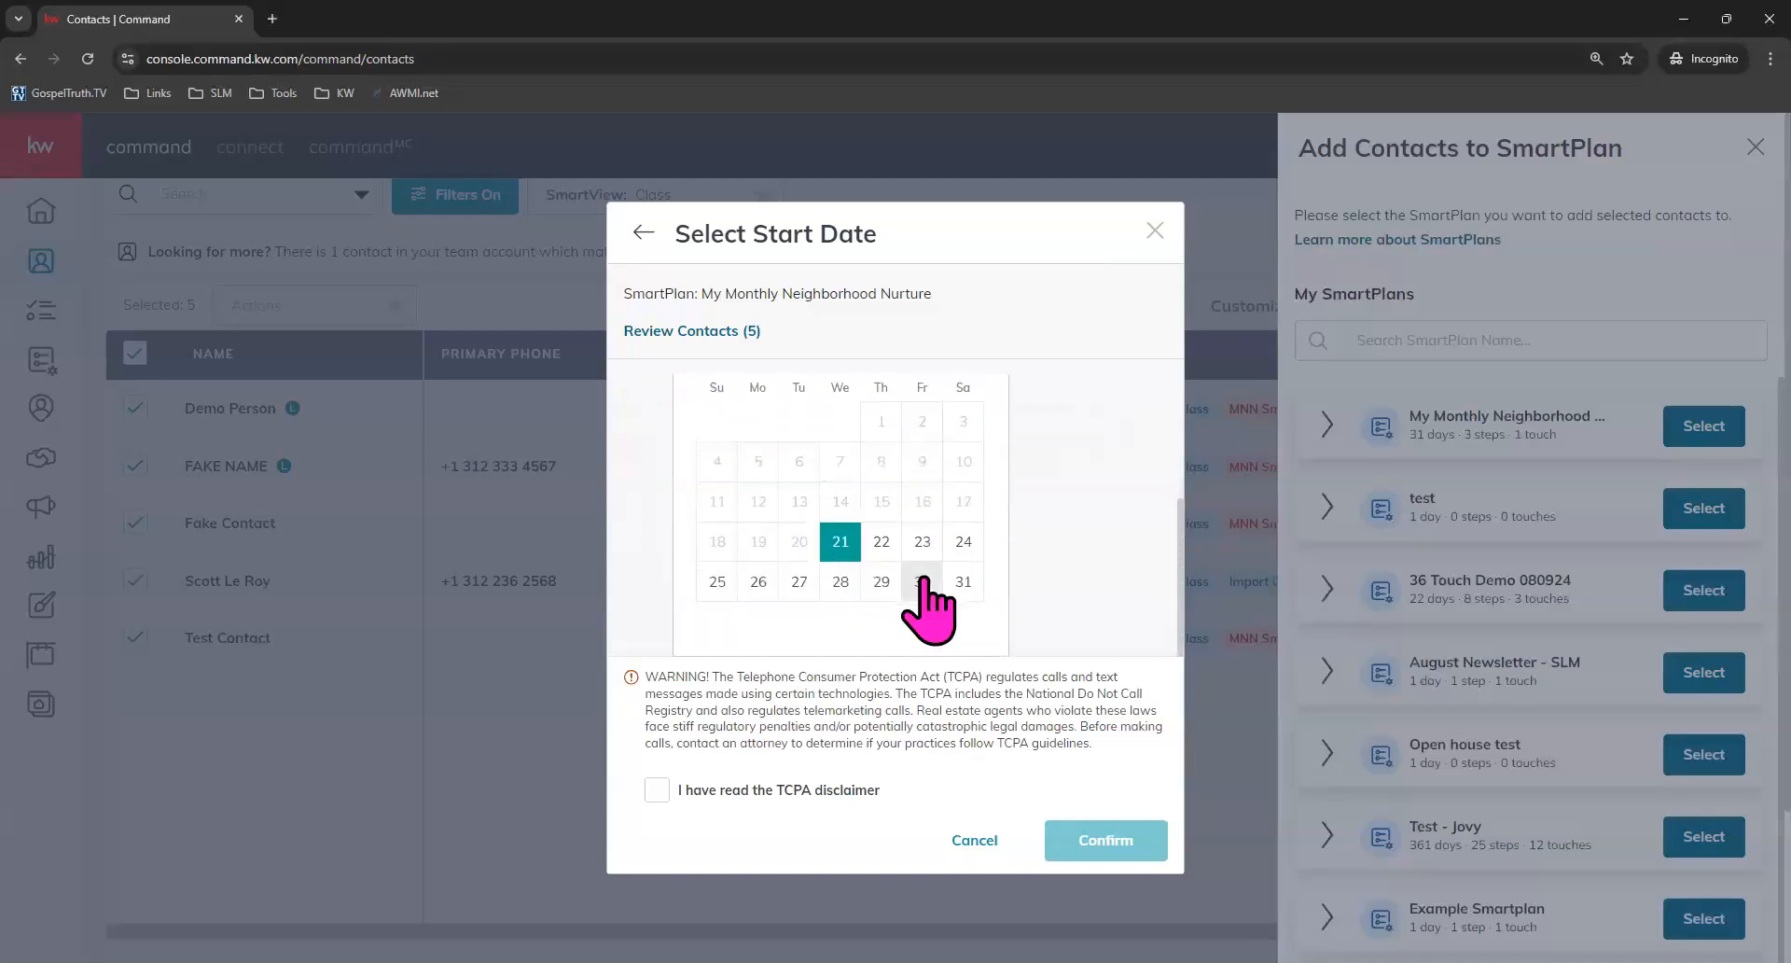
left_click(922, 544)
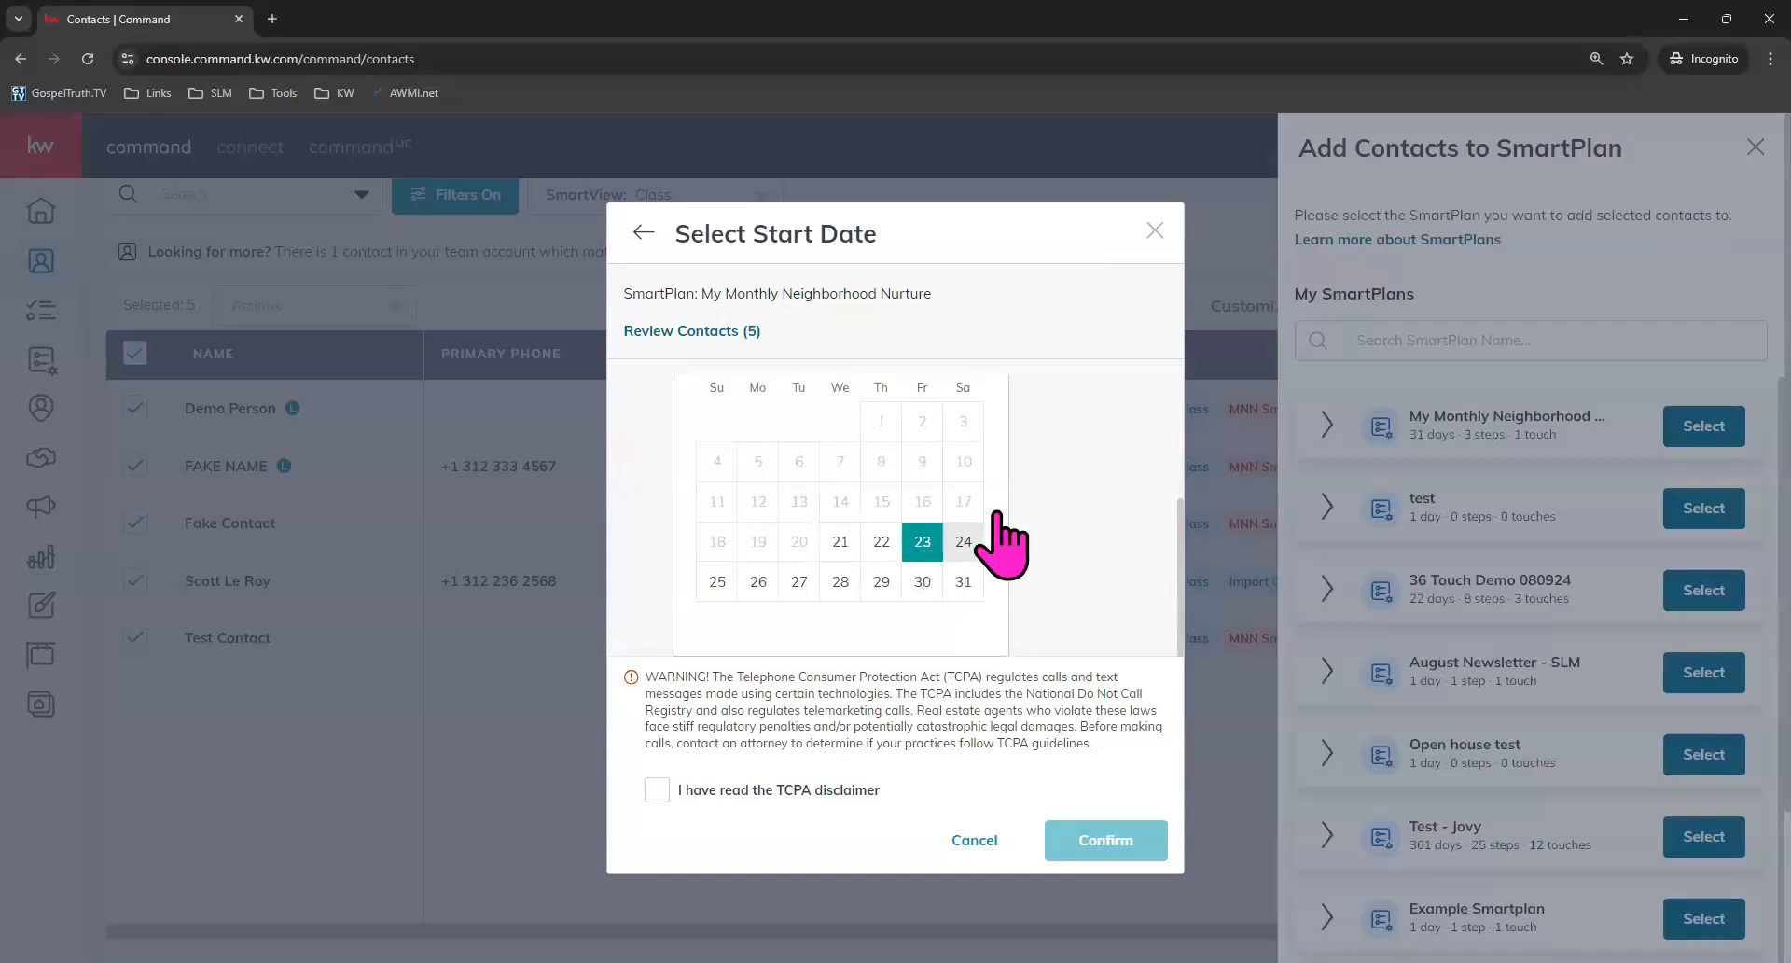
left_click(1068, 486)
Switch to a staggered start and raise the stagger value to 5.
left_click(654, 567)
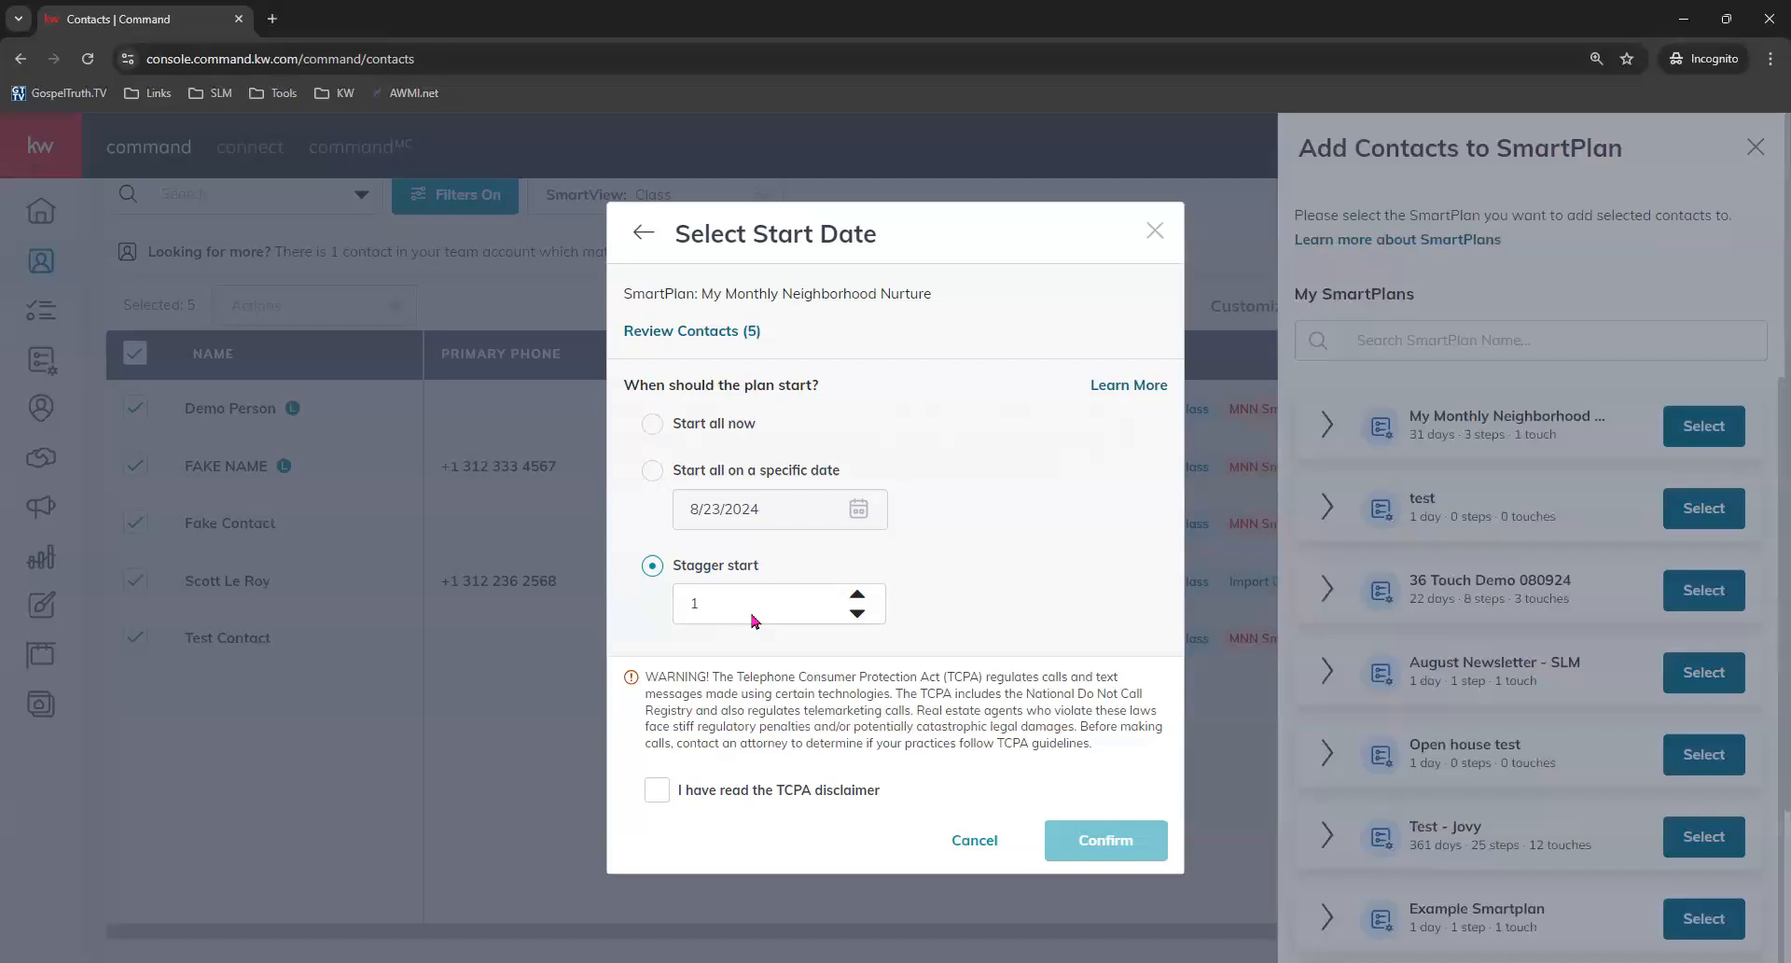
left_click(856, 594)
left_click(857, 594)
left_click(857, 594)
left_click(856, 594)
left_click(856, 595)
left_click(856, 594)
left_click(856, 594)
Return to the specific start date, accept the TCPA disclaimer, and confirm the enrollment.
left_click(653, 470)
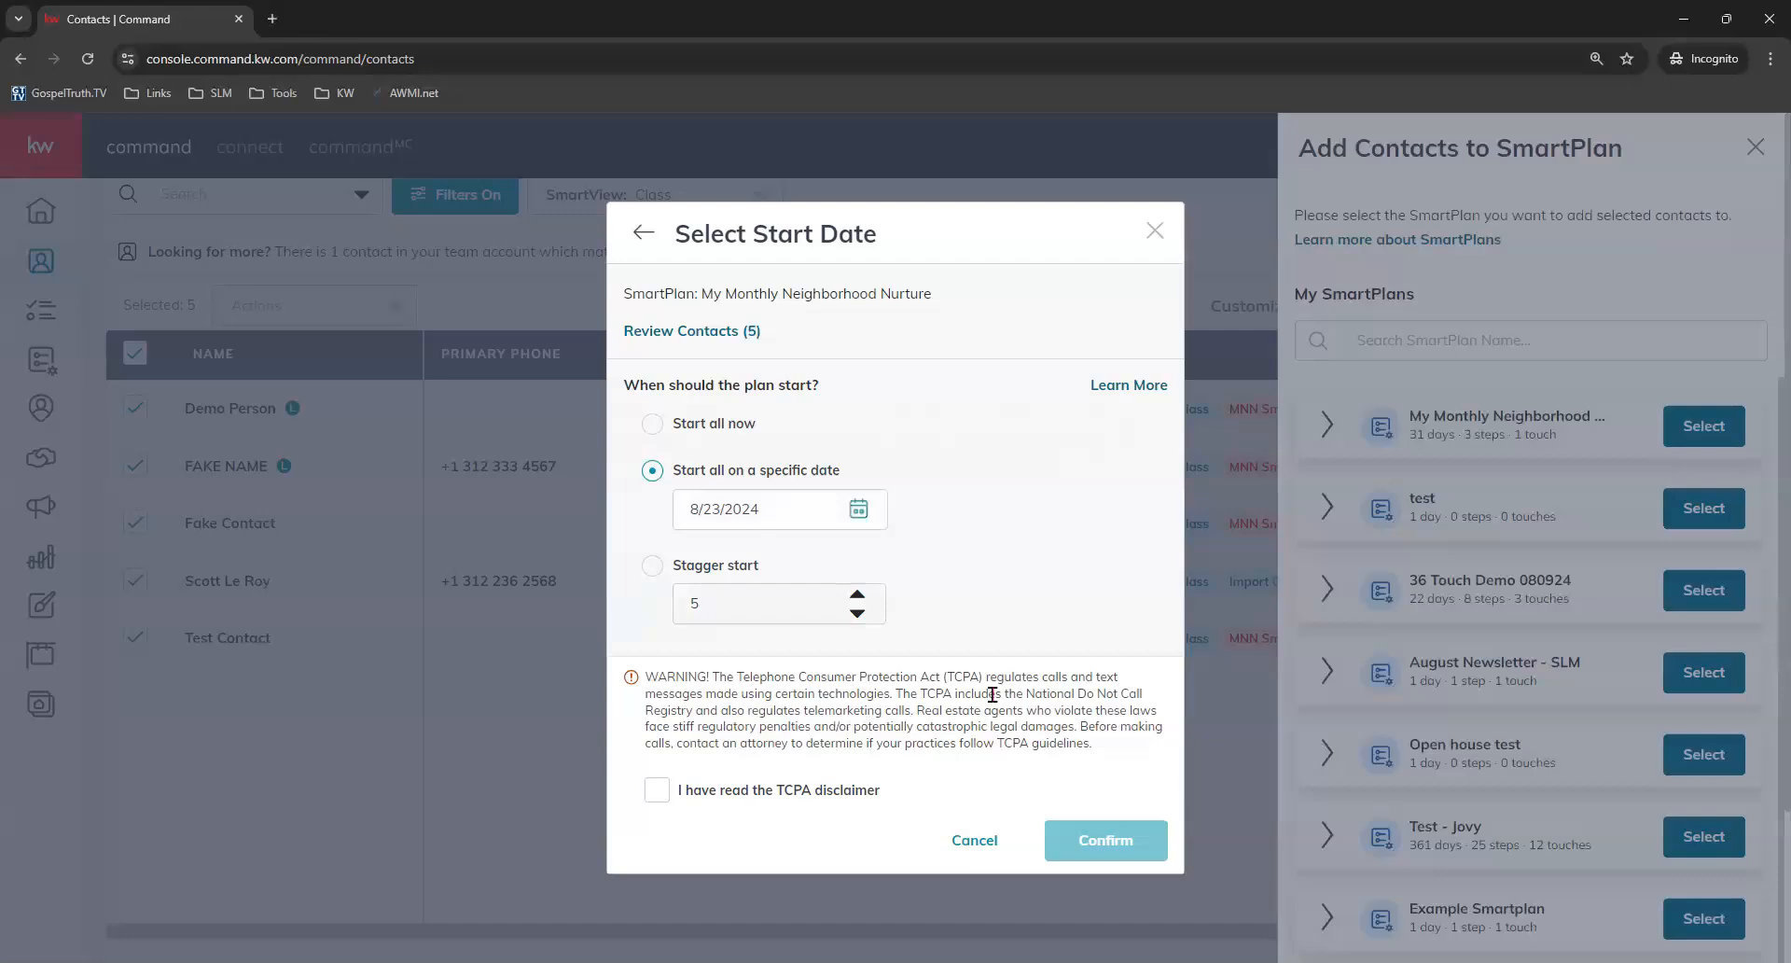
left_click(658, 791)
left_click(1104, 839)
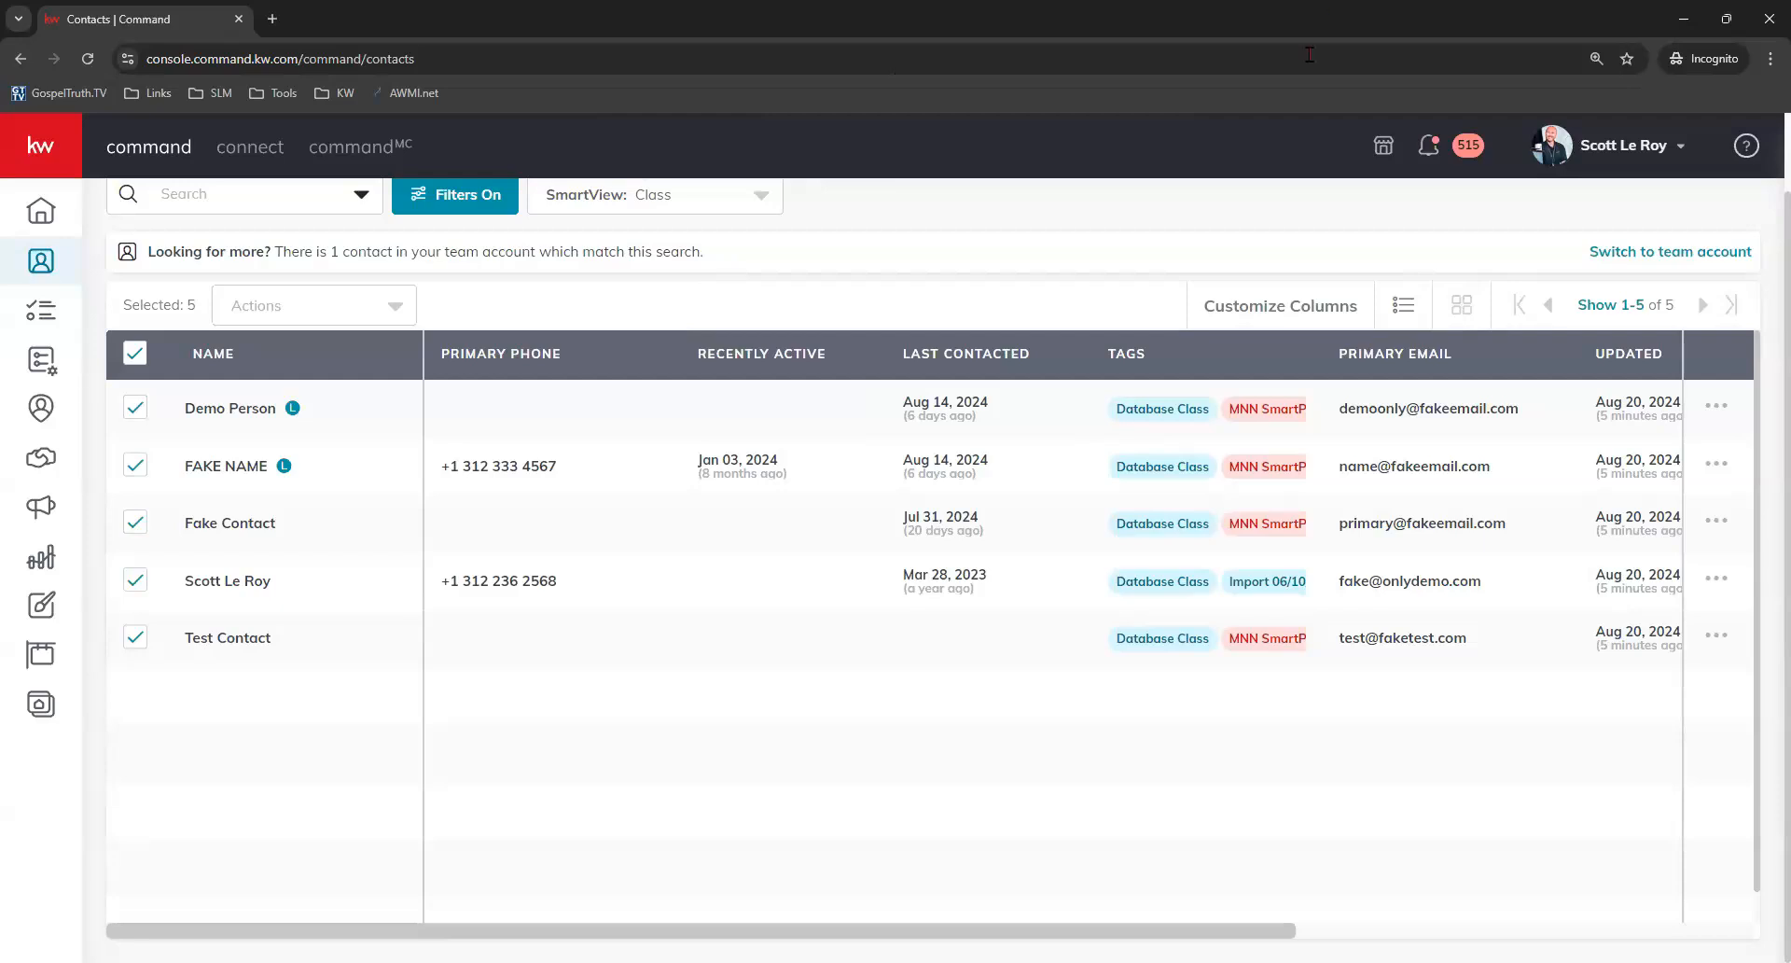
Open the Demo Person contact and view its SmartPlans.
scroll(933, 569, "up", 1)
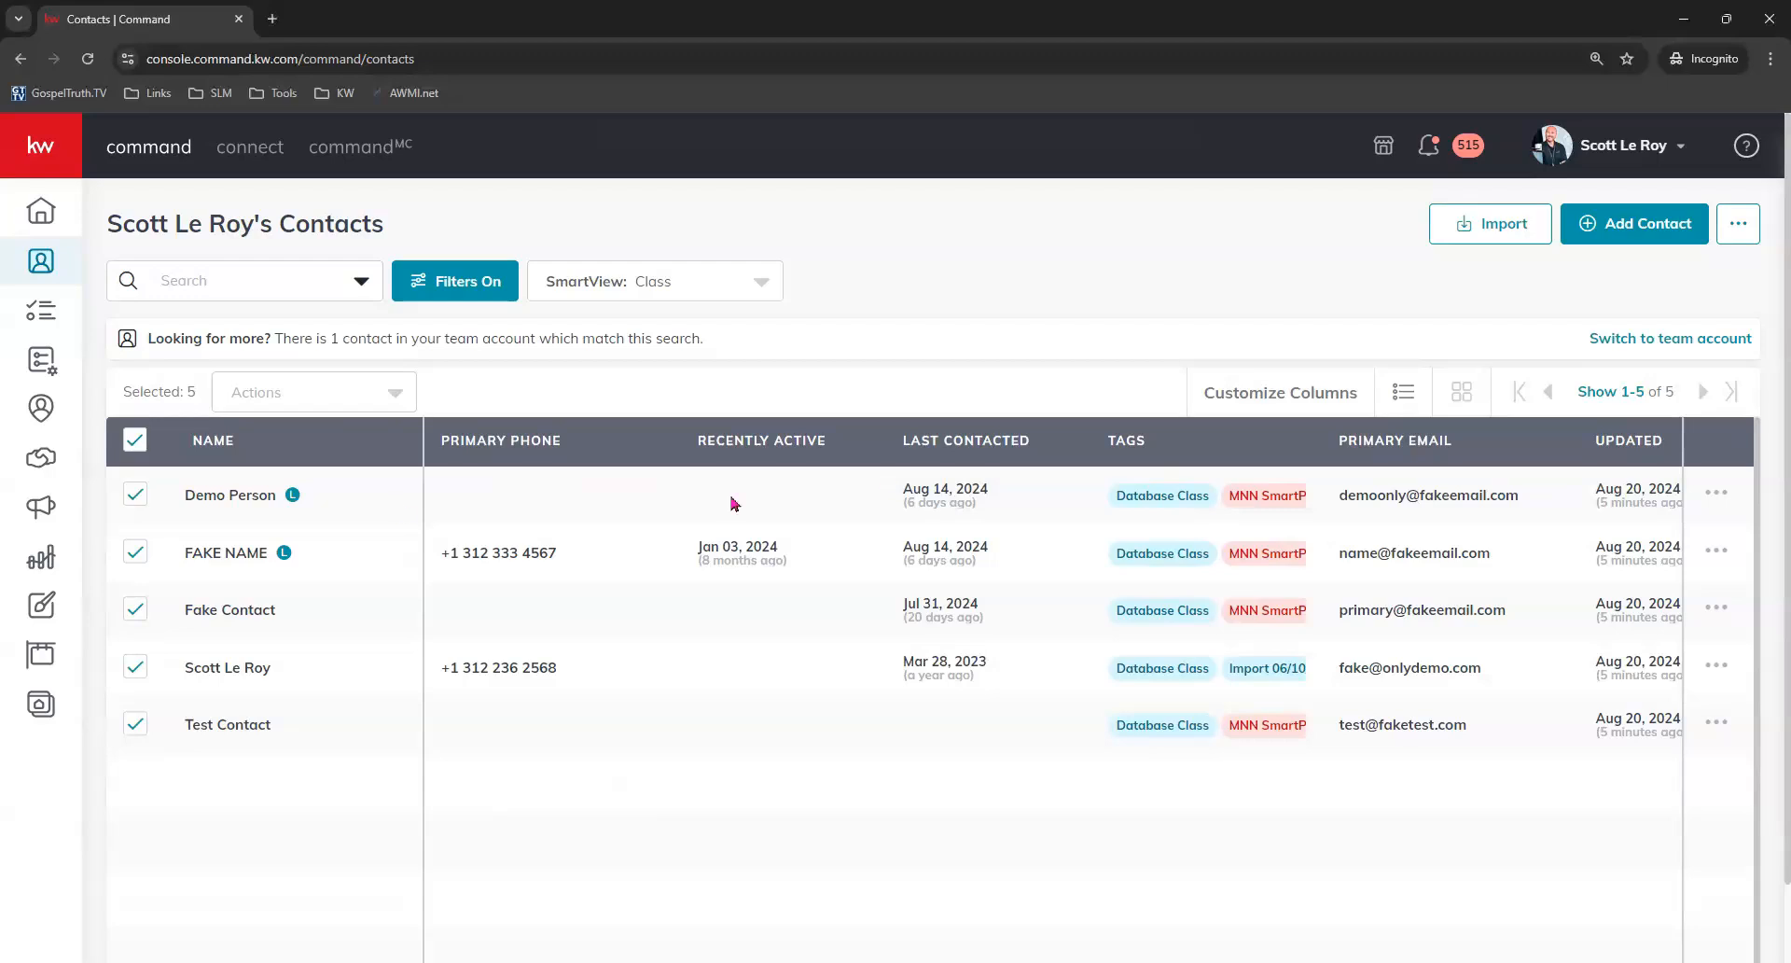
left_click(227, 505)
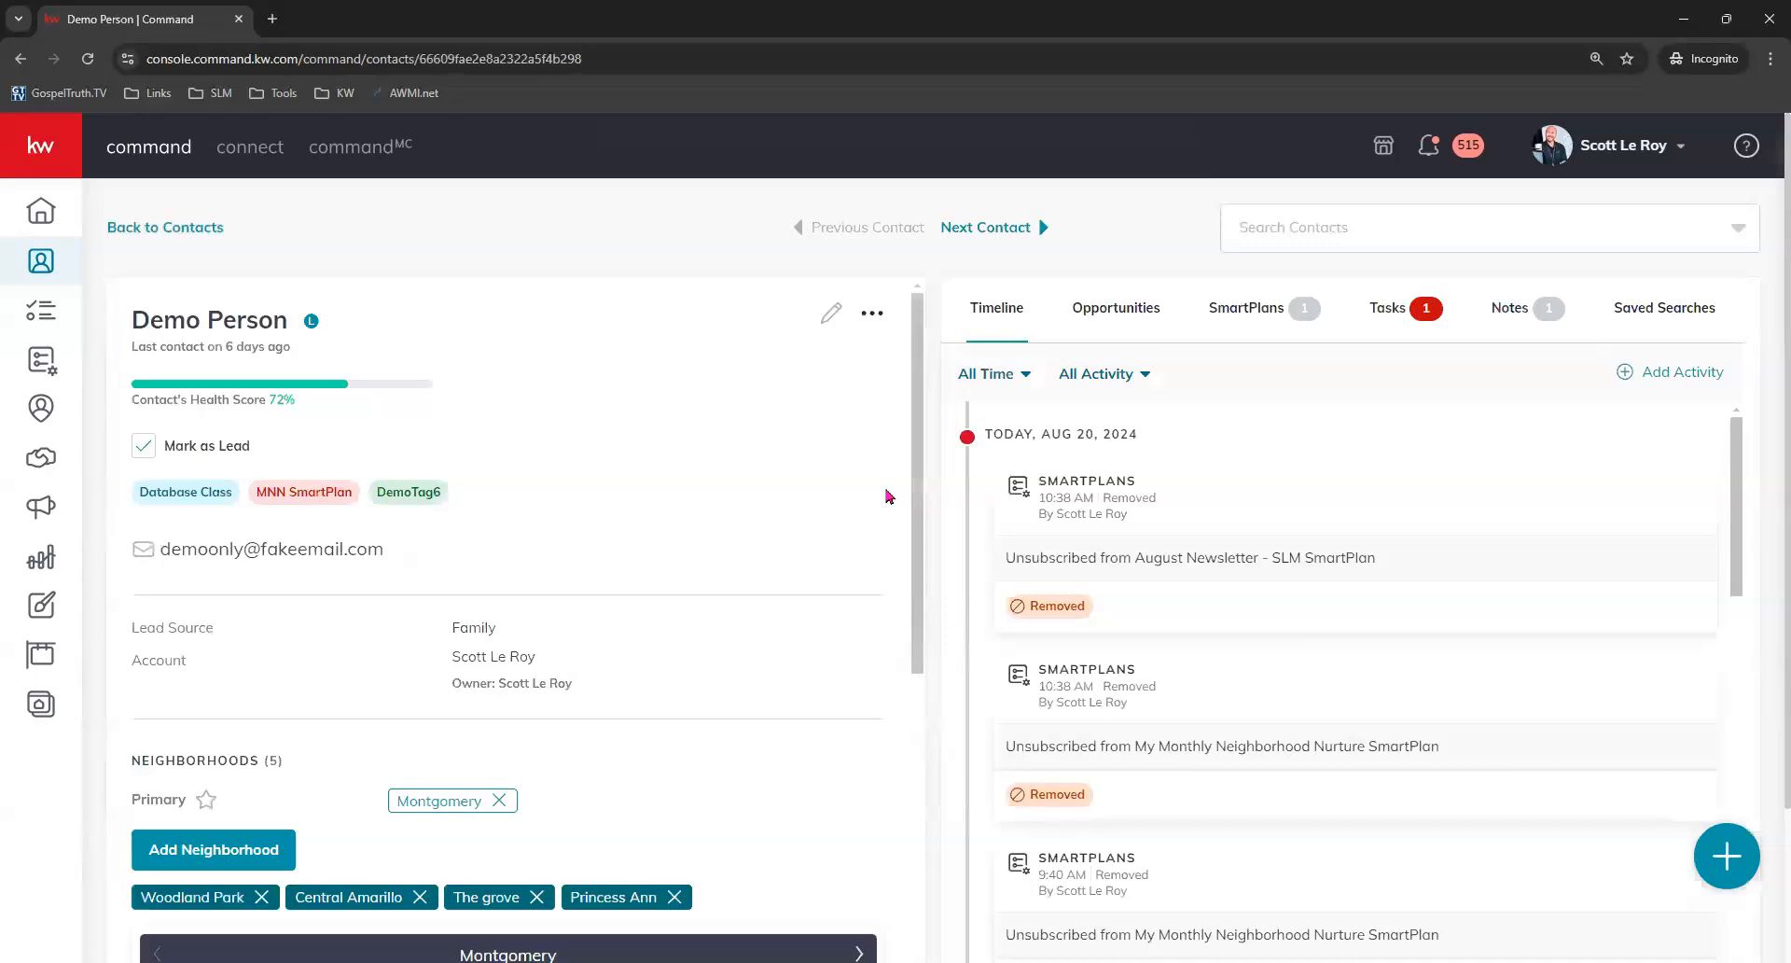
left_click(1225, 309)
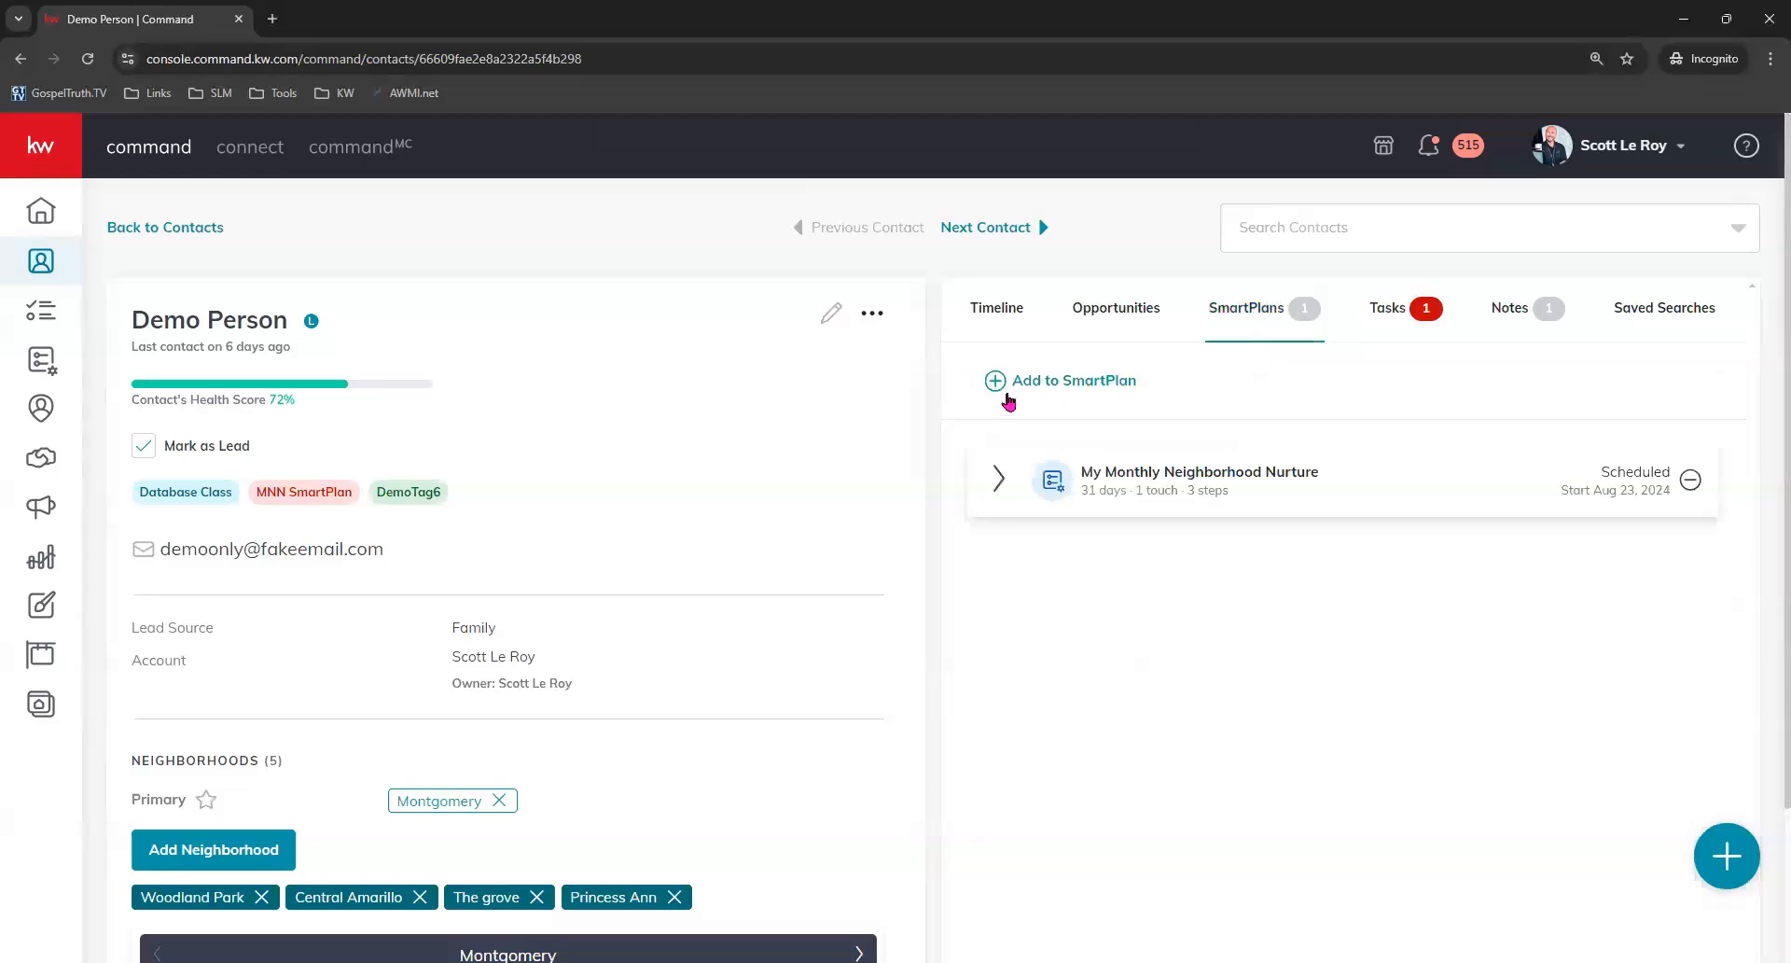
Try to add the contact to the test SmartPlan with a start date of 8/23/2024.
left_click(1122, 392)
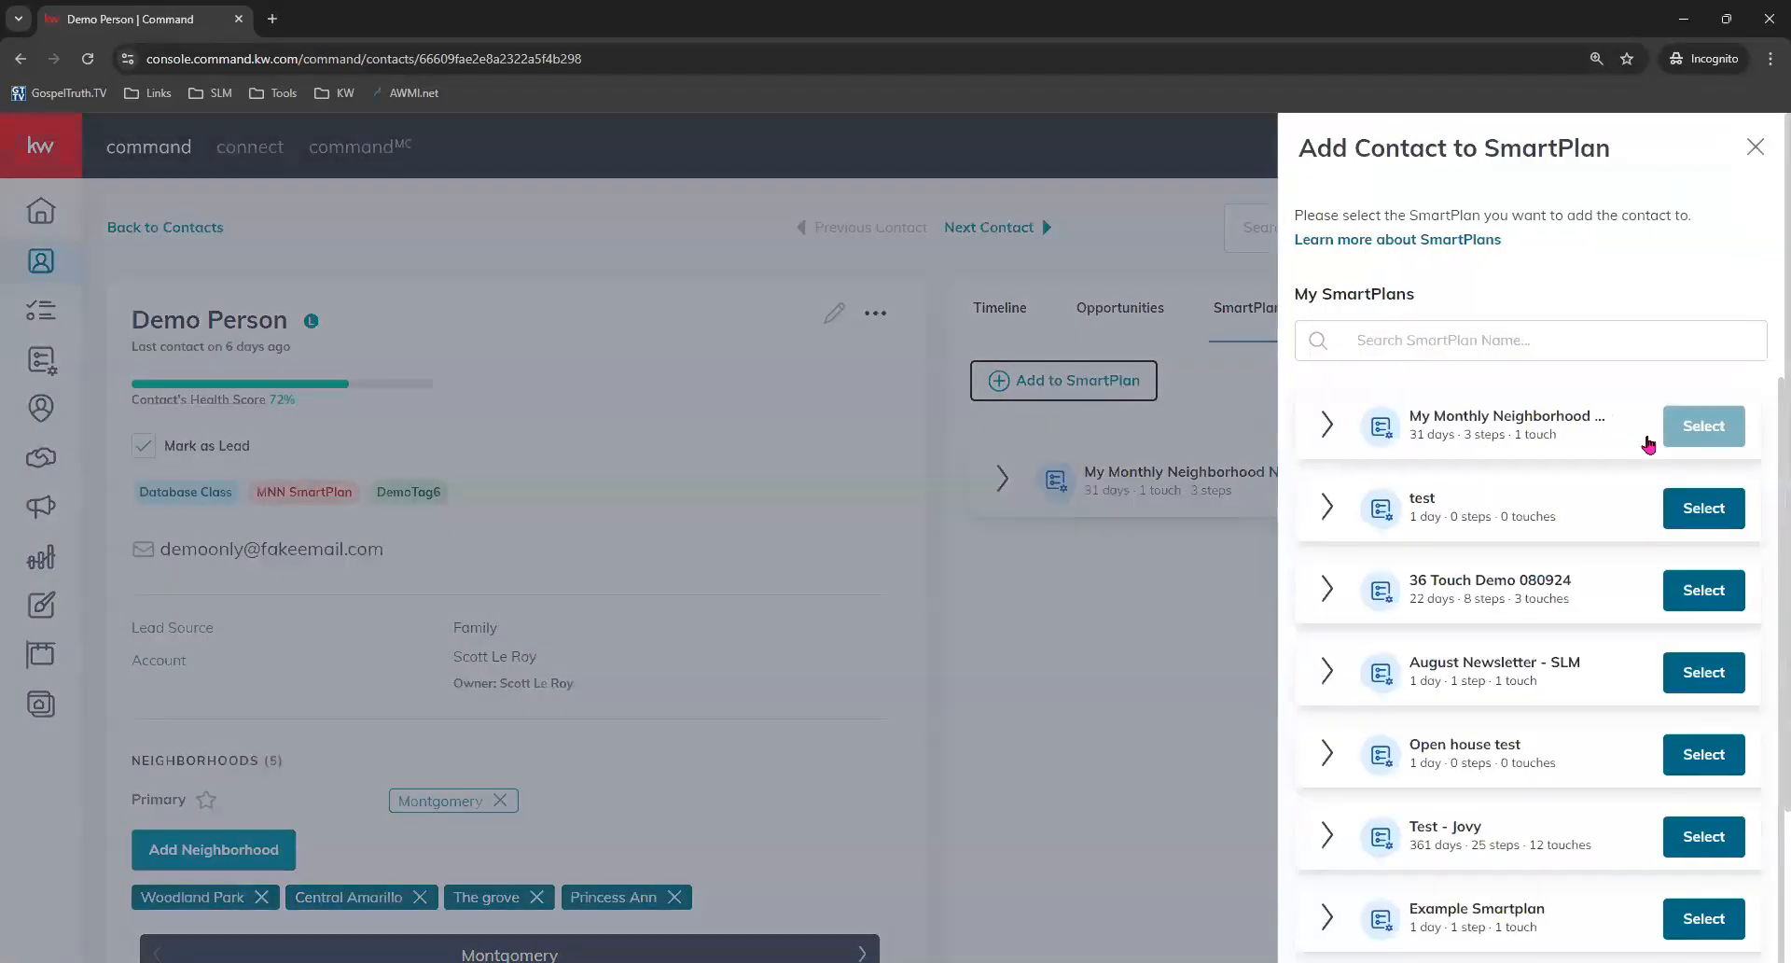
left_click(1719, 505)
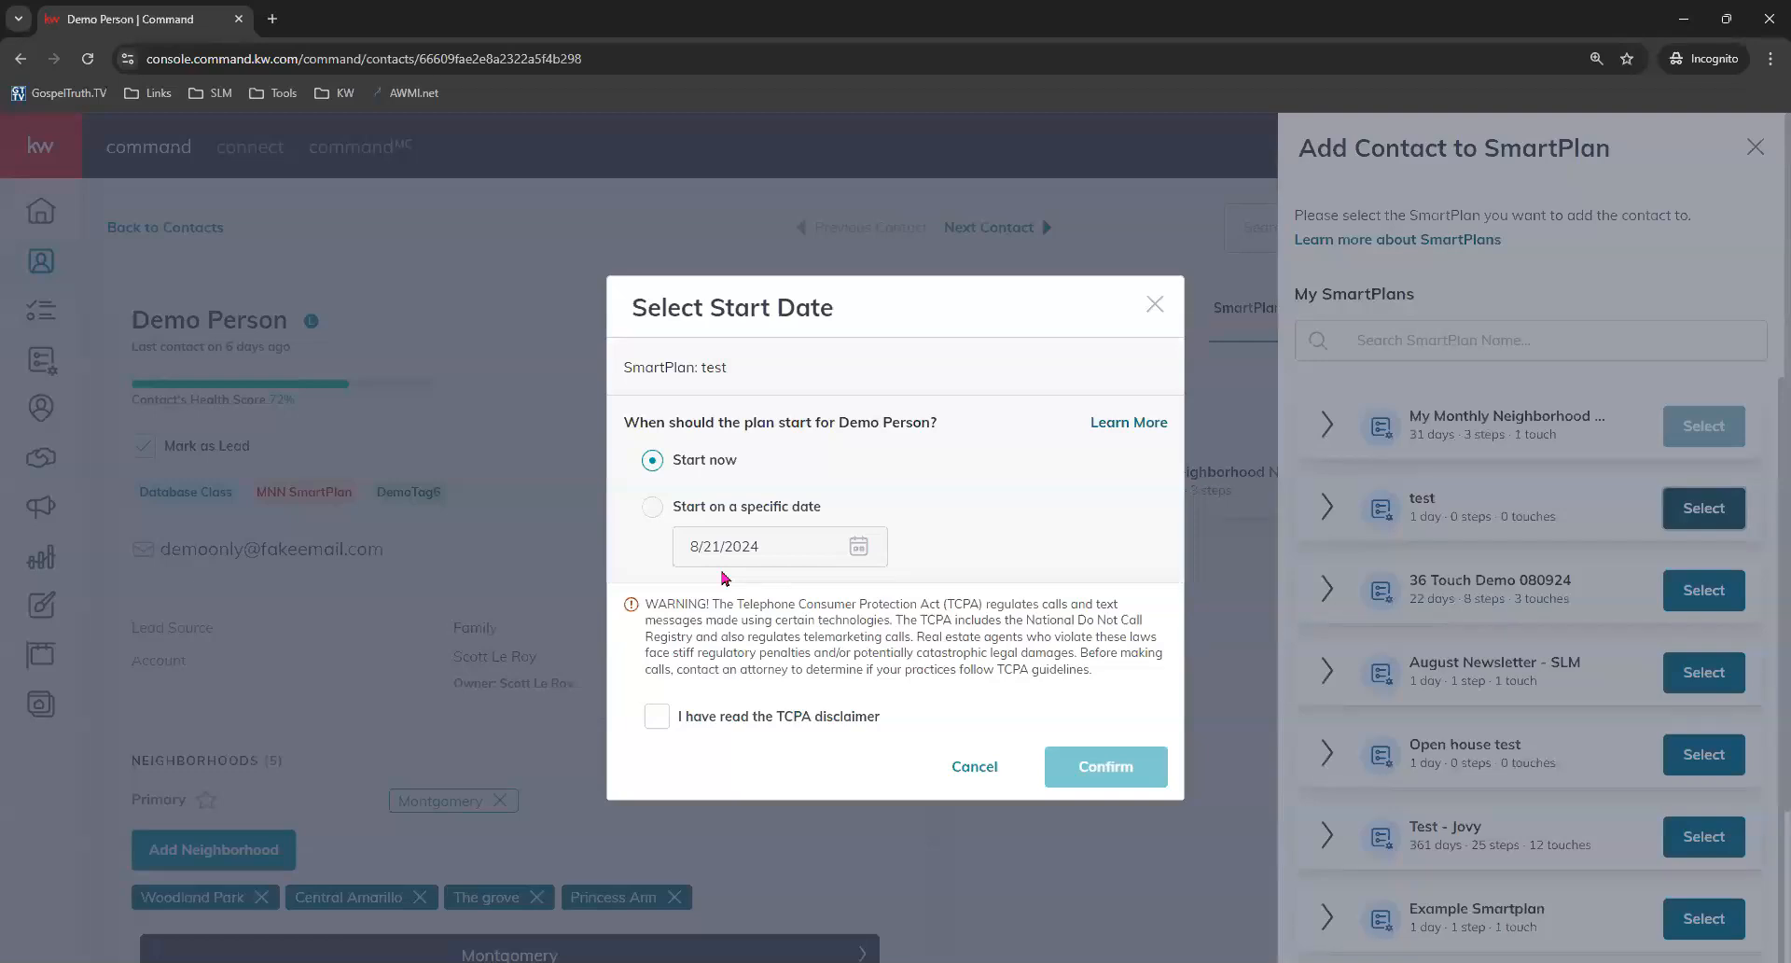
left_click(653, 507)
left_click(868, 554)
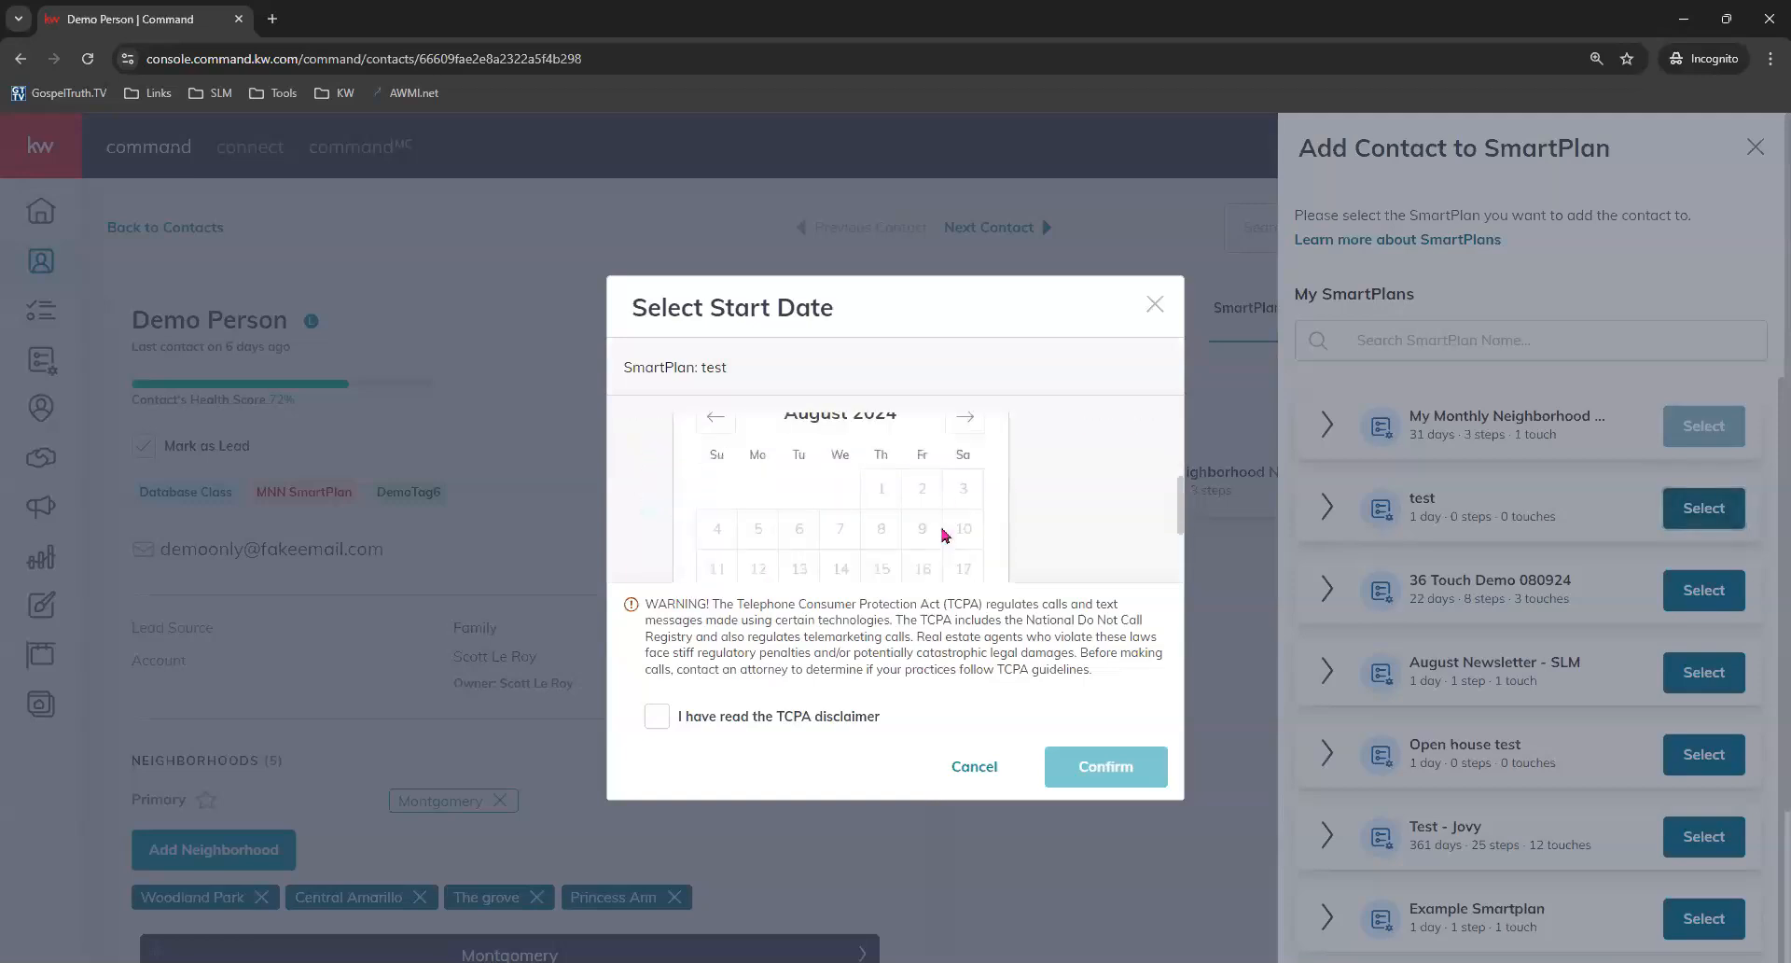
scroll(949, 561, "down", 2)
left_click(922, 471)
left_click(1032, 467)
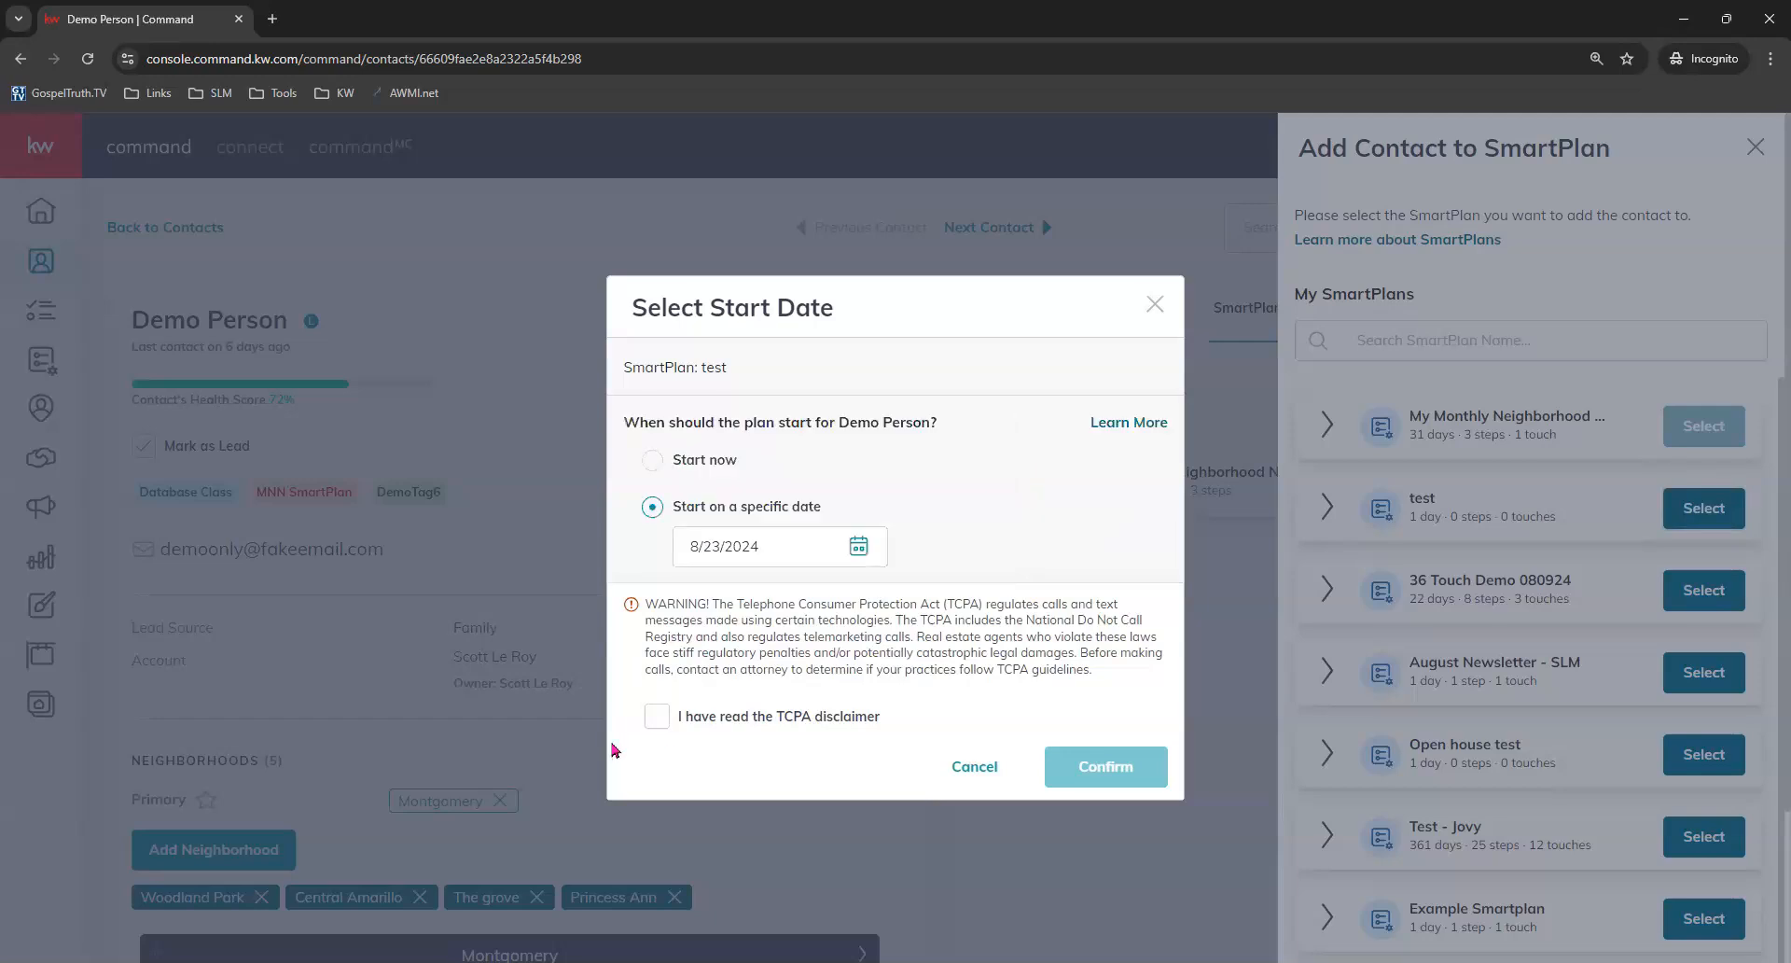
left_click(669, 728)
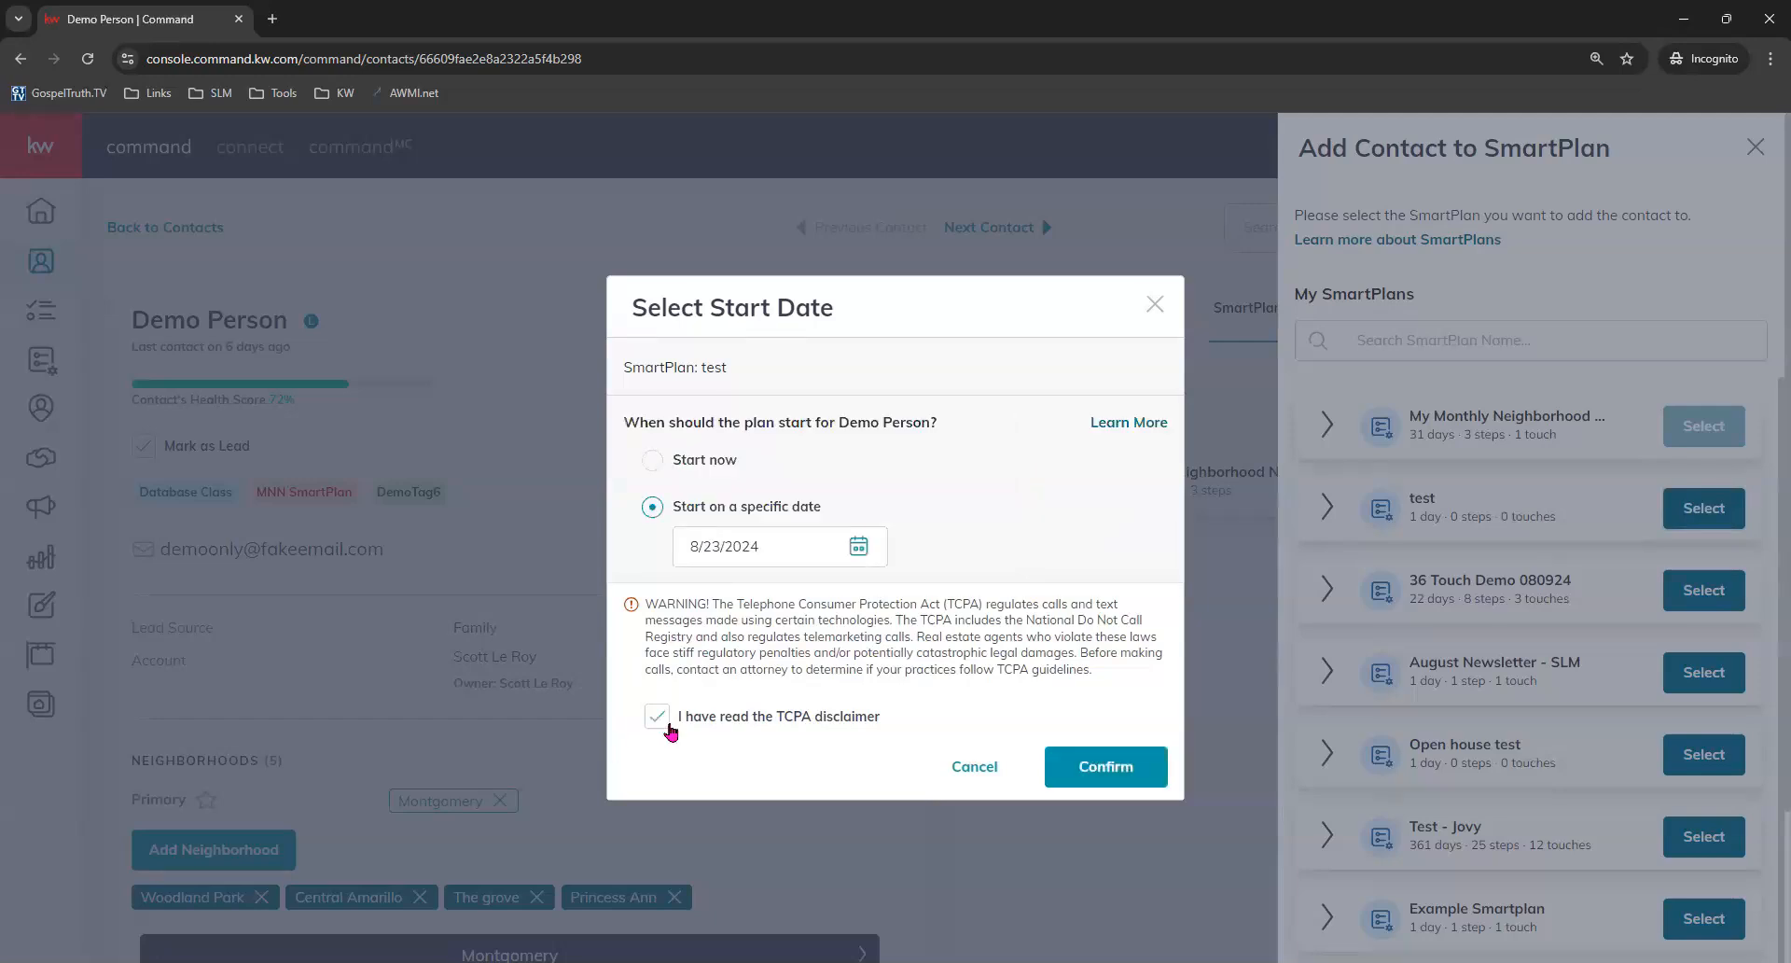
left_click(1115, 767)
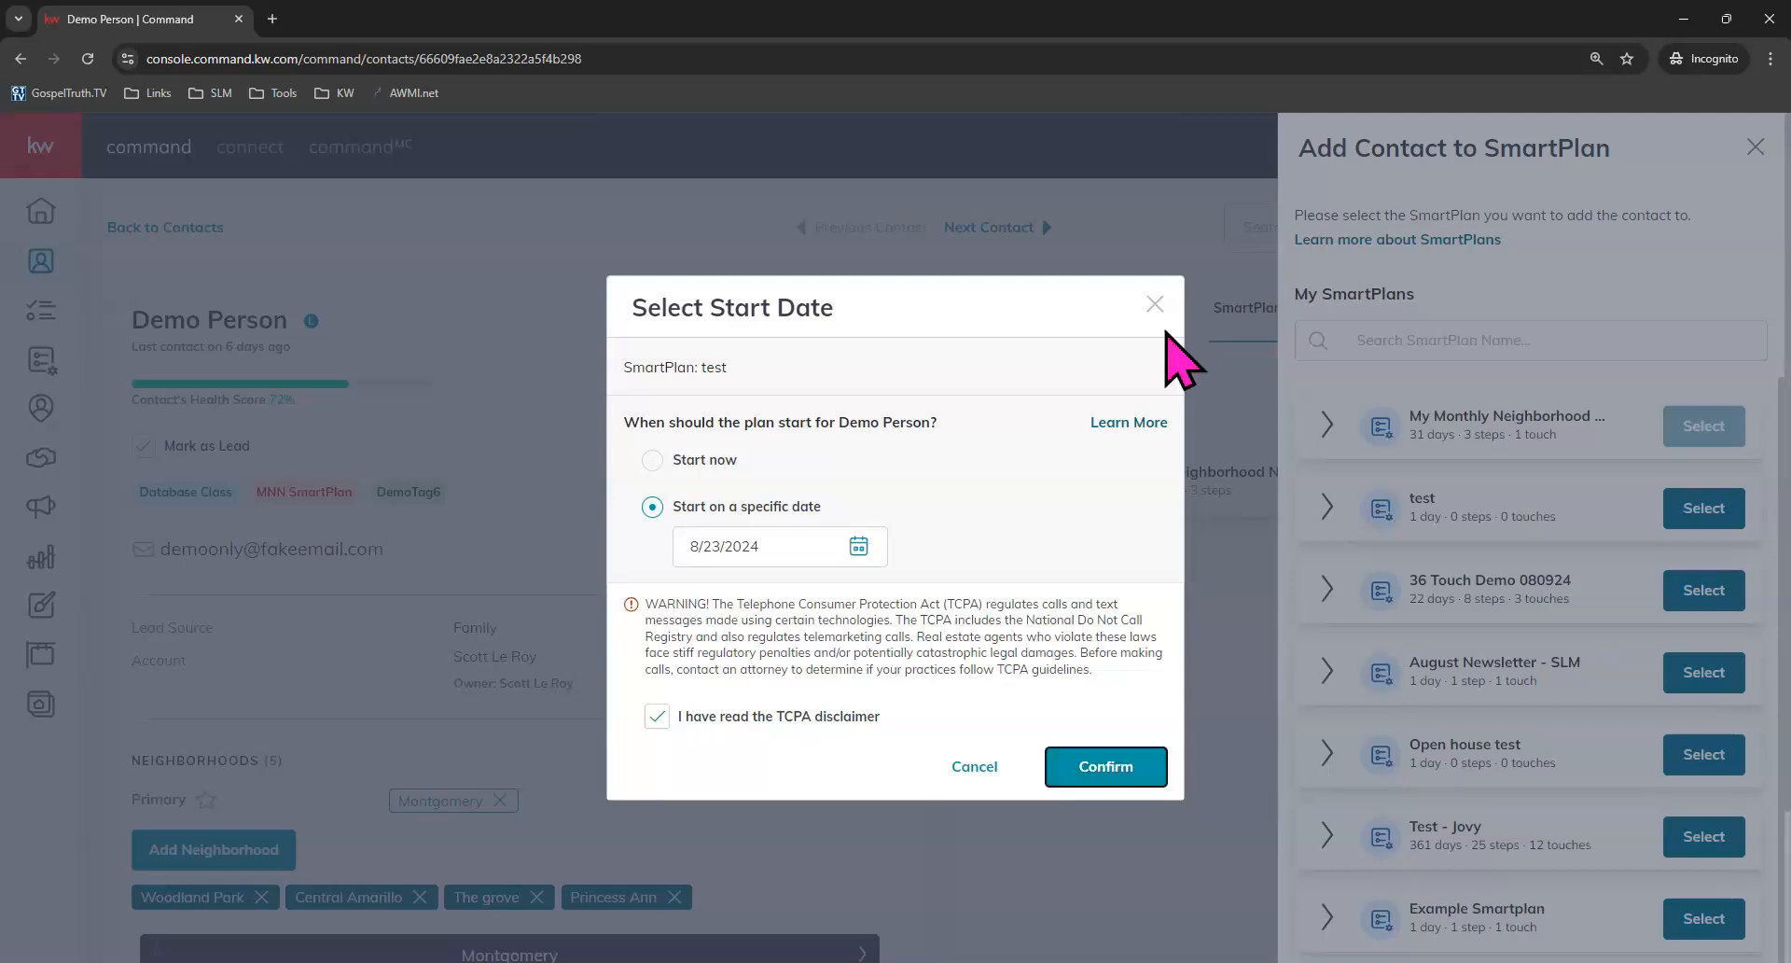
left_click(970, 766)
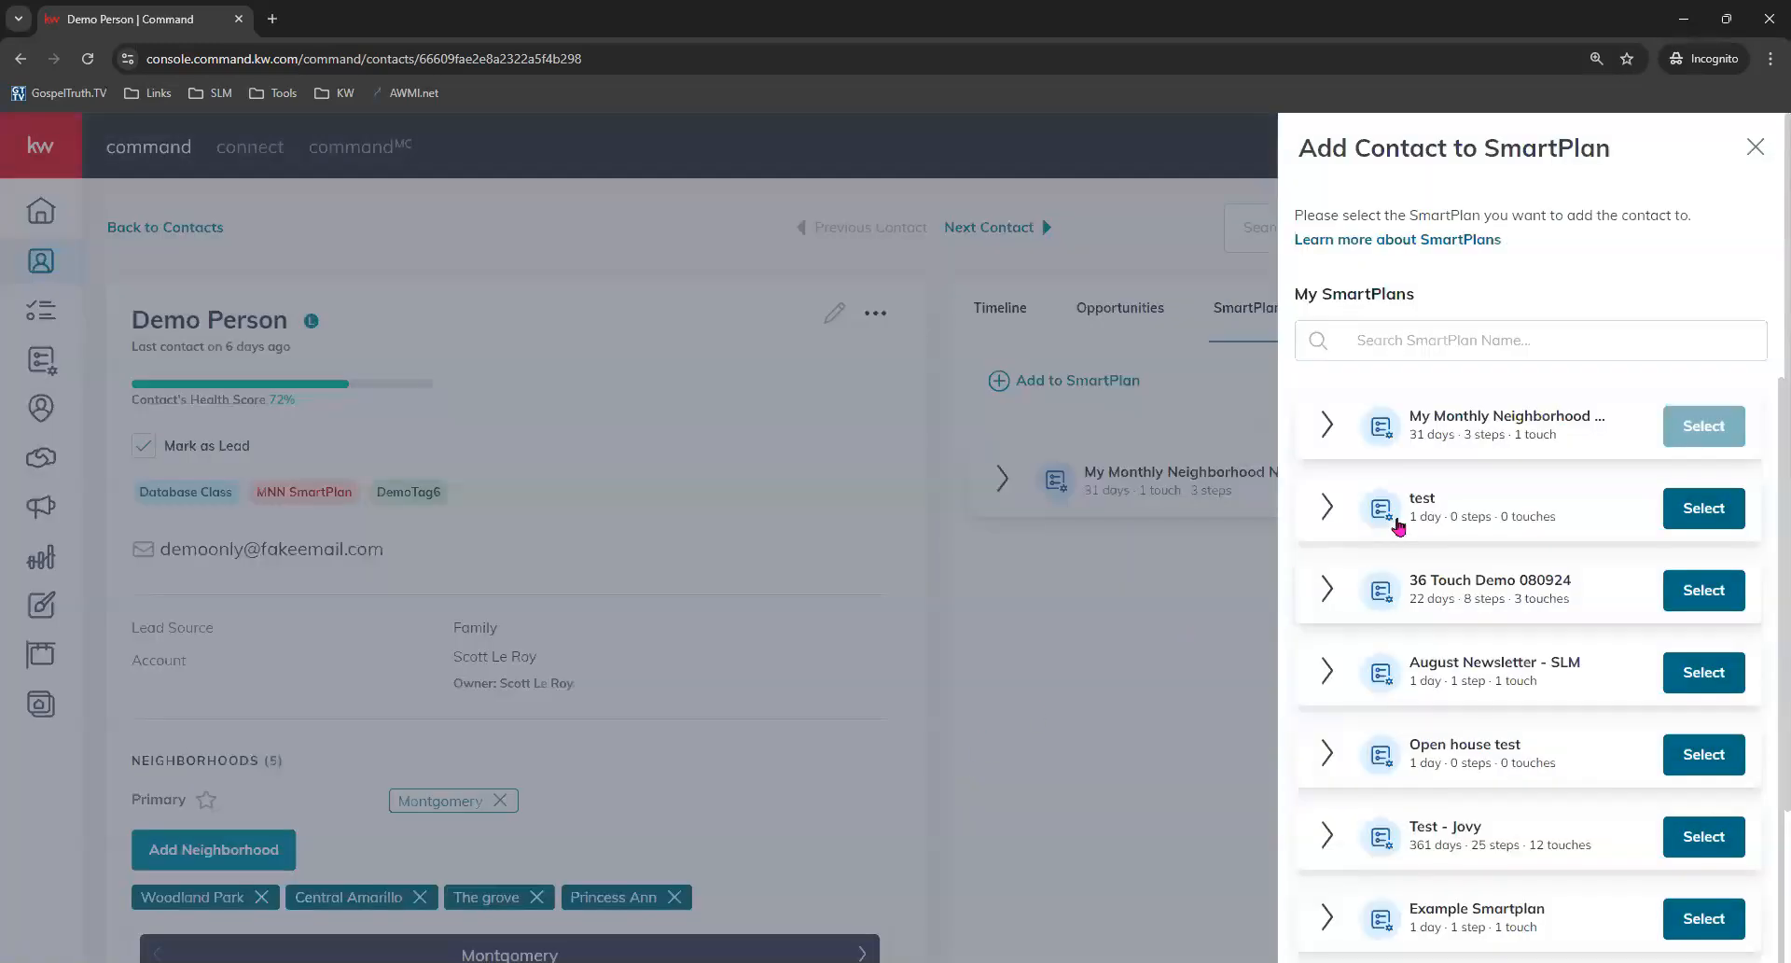
Choose the 36 Touch Demo 080924 SmartPlan for the contact and add it anyway despite the error.
left_click(1712, 591)
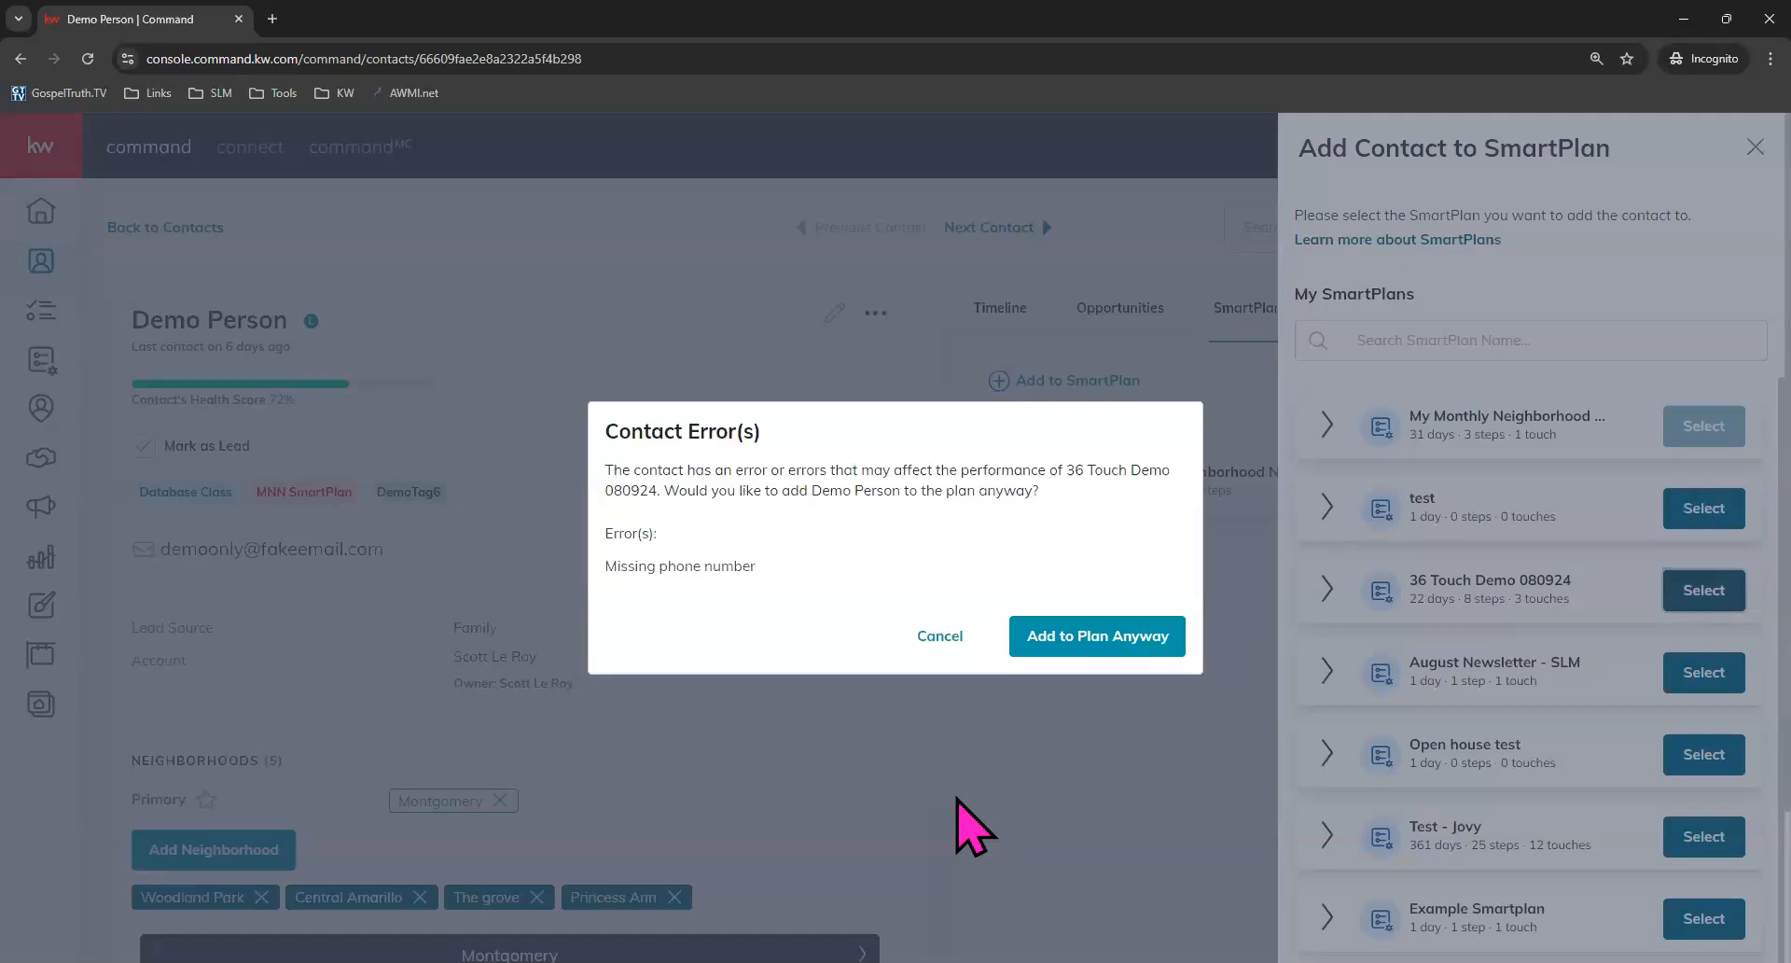
left_click_drag(636, 566, 792, 571)
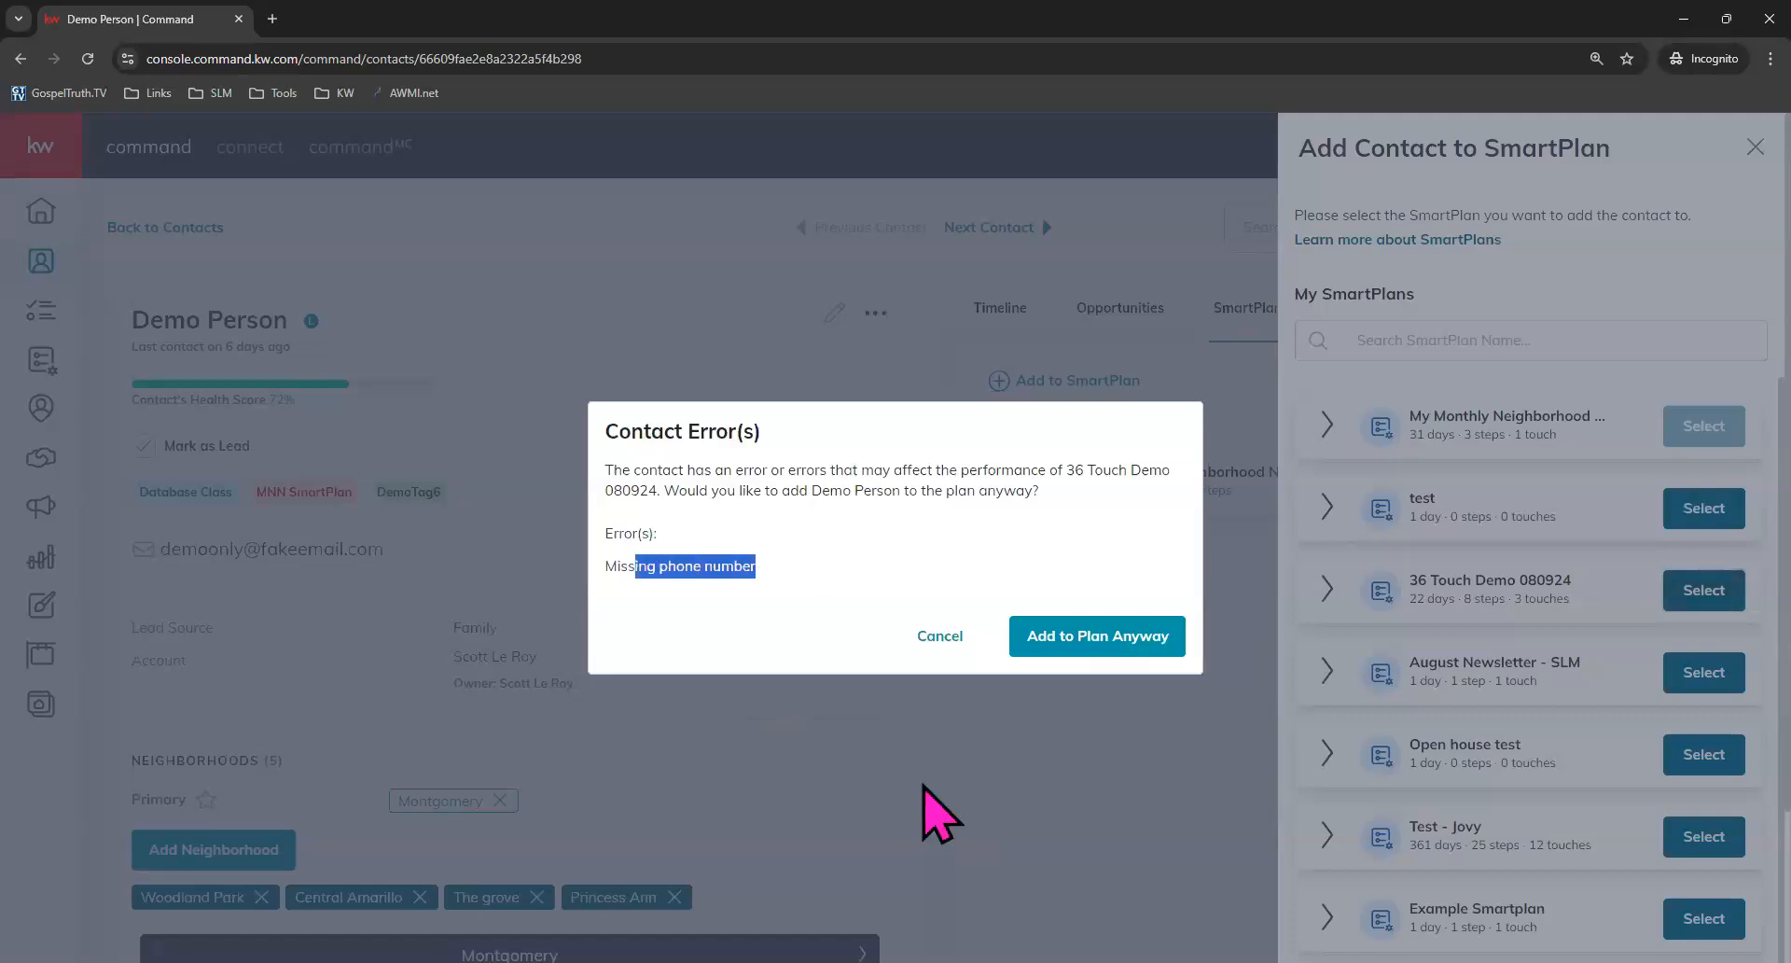
left_click(1094, 639)
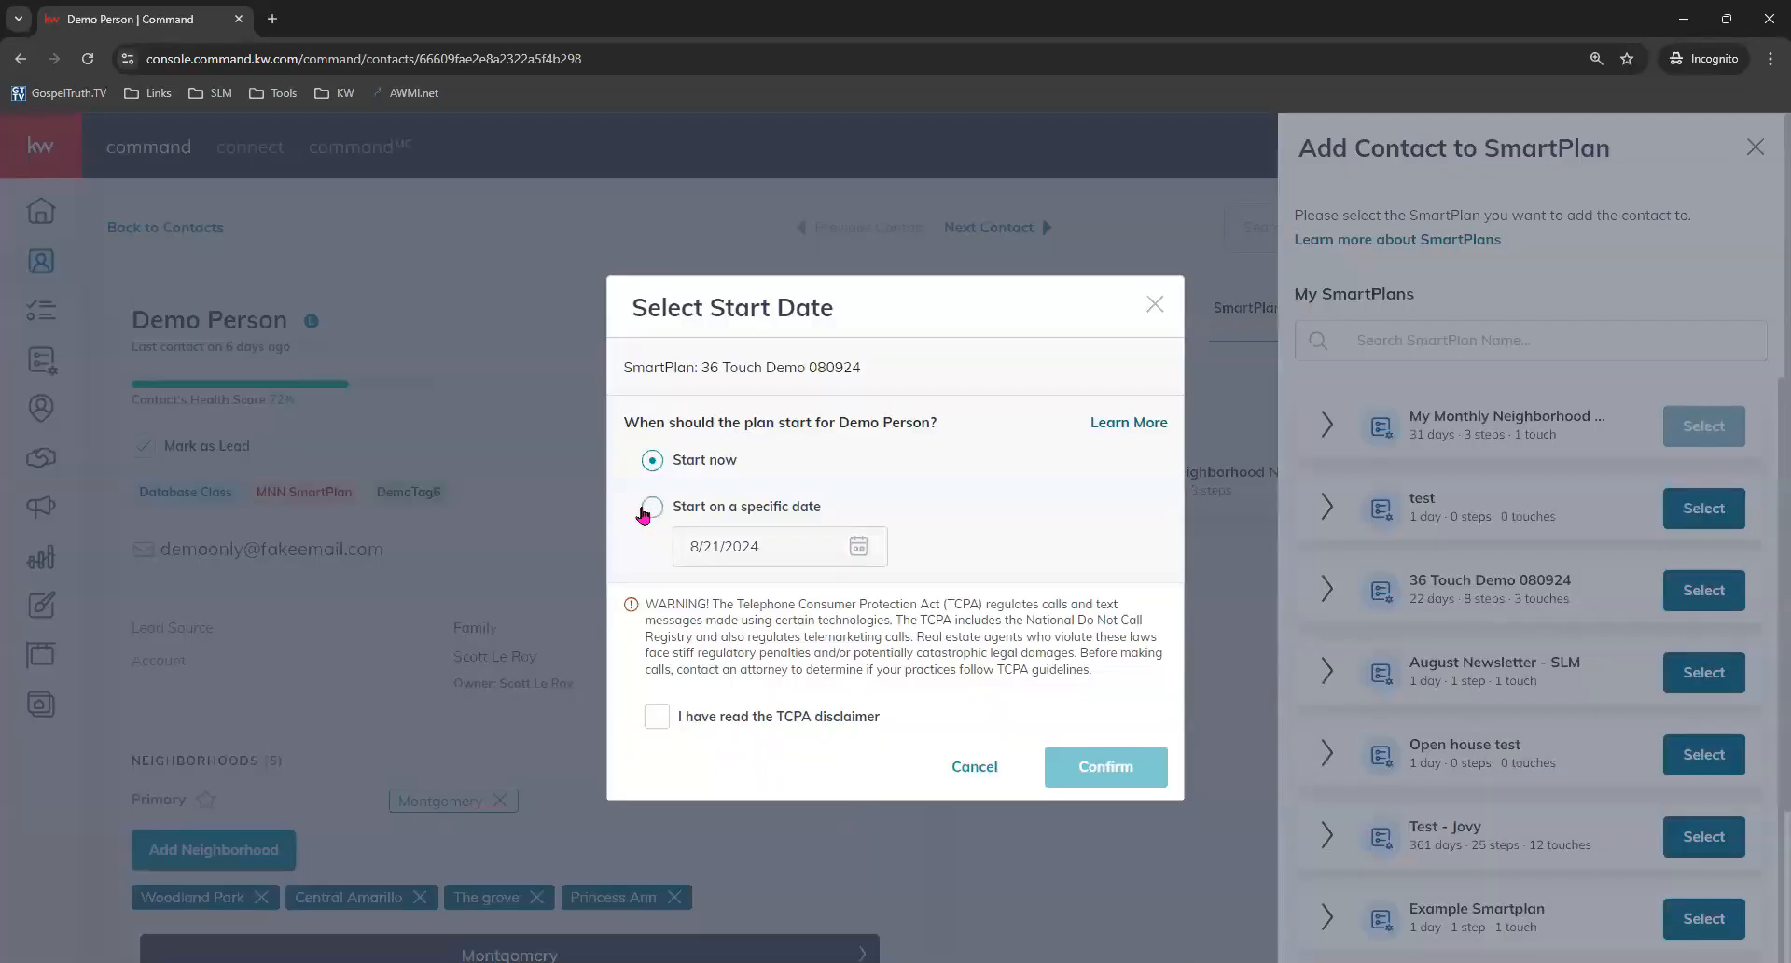
Schedule the plan to start on 8/24/2024, accept the TCPA disclaimer, and confirm.
left_click(655, 510)
left_click(855, 546)
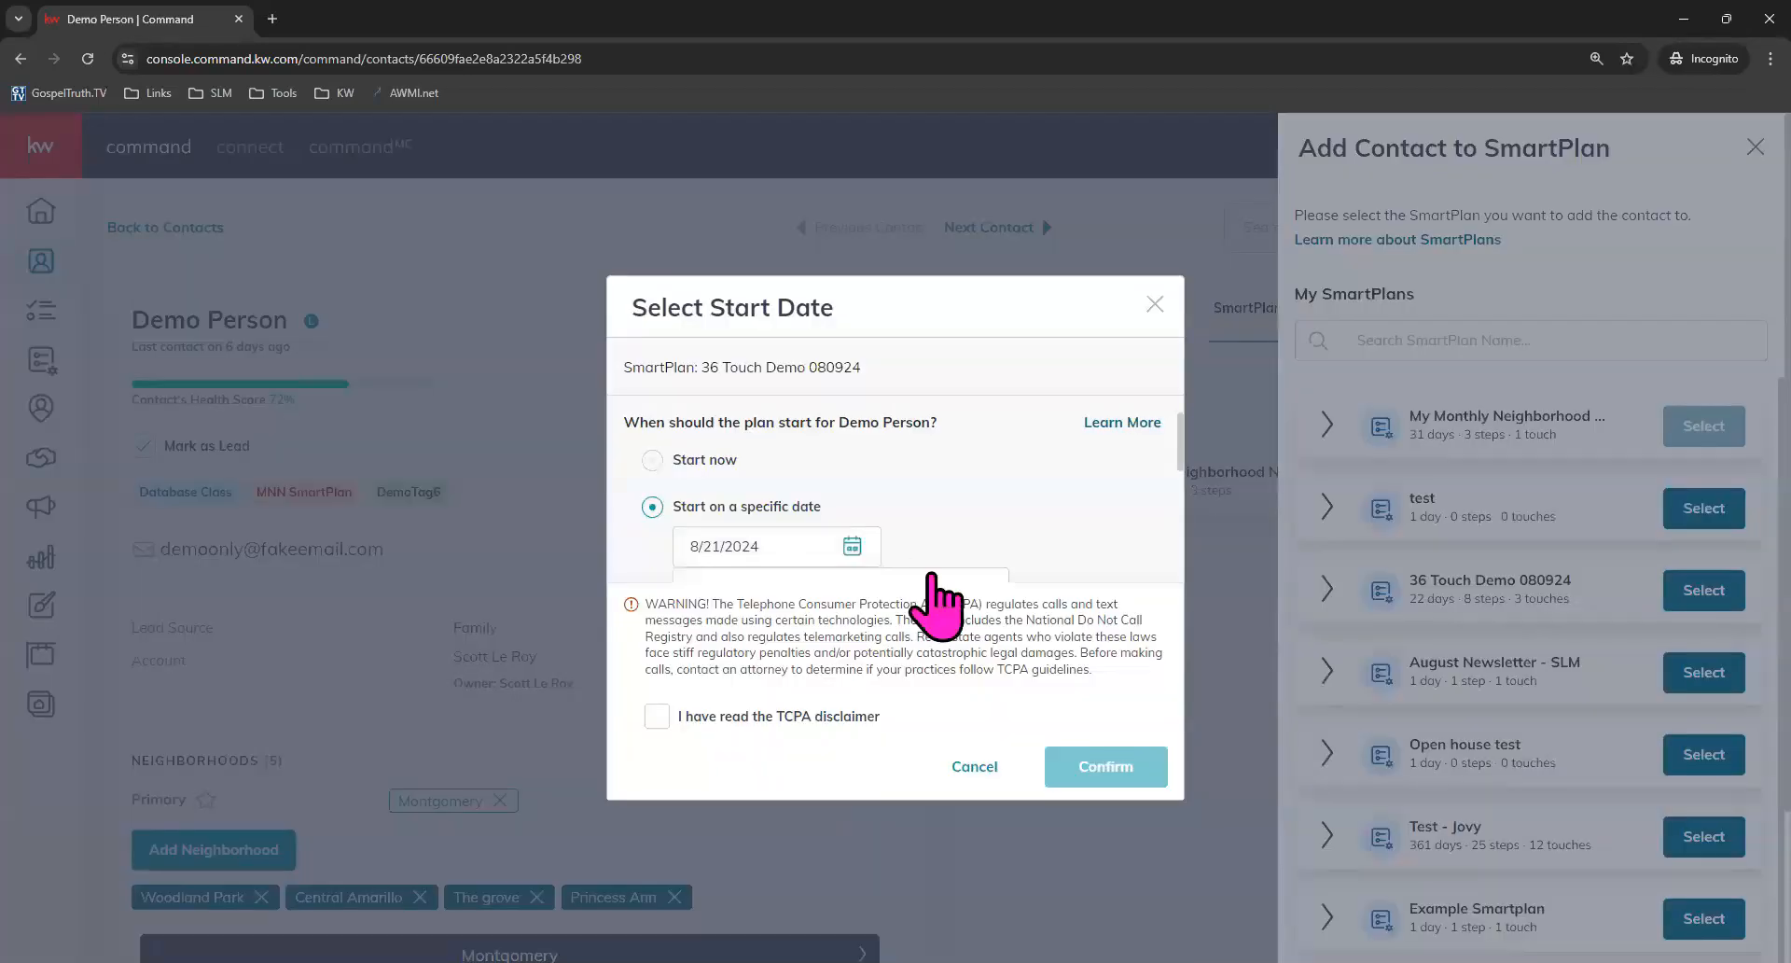
scroll(971, 588, "down", 3)
left_click(949, 470)
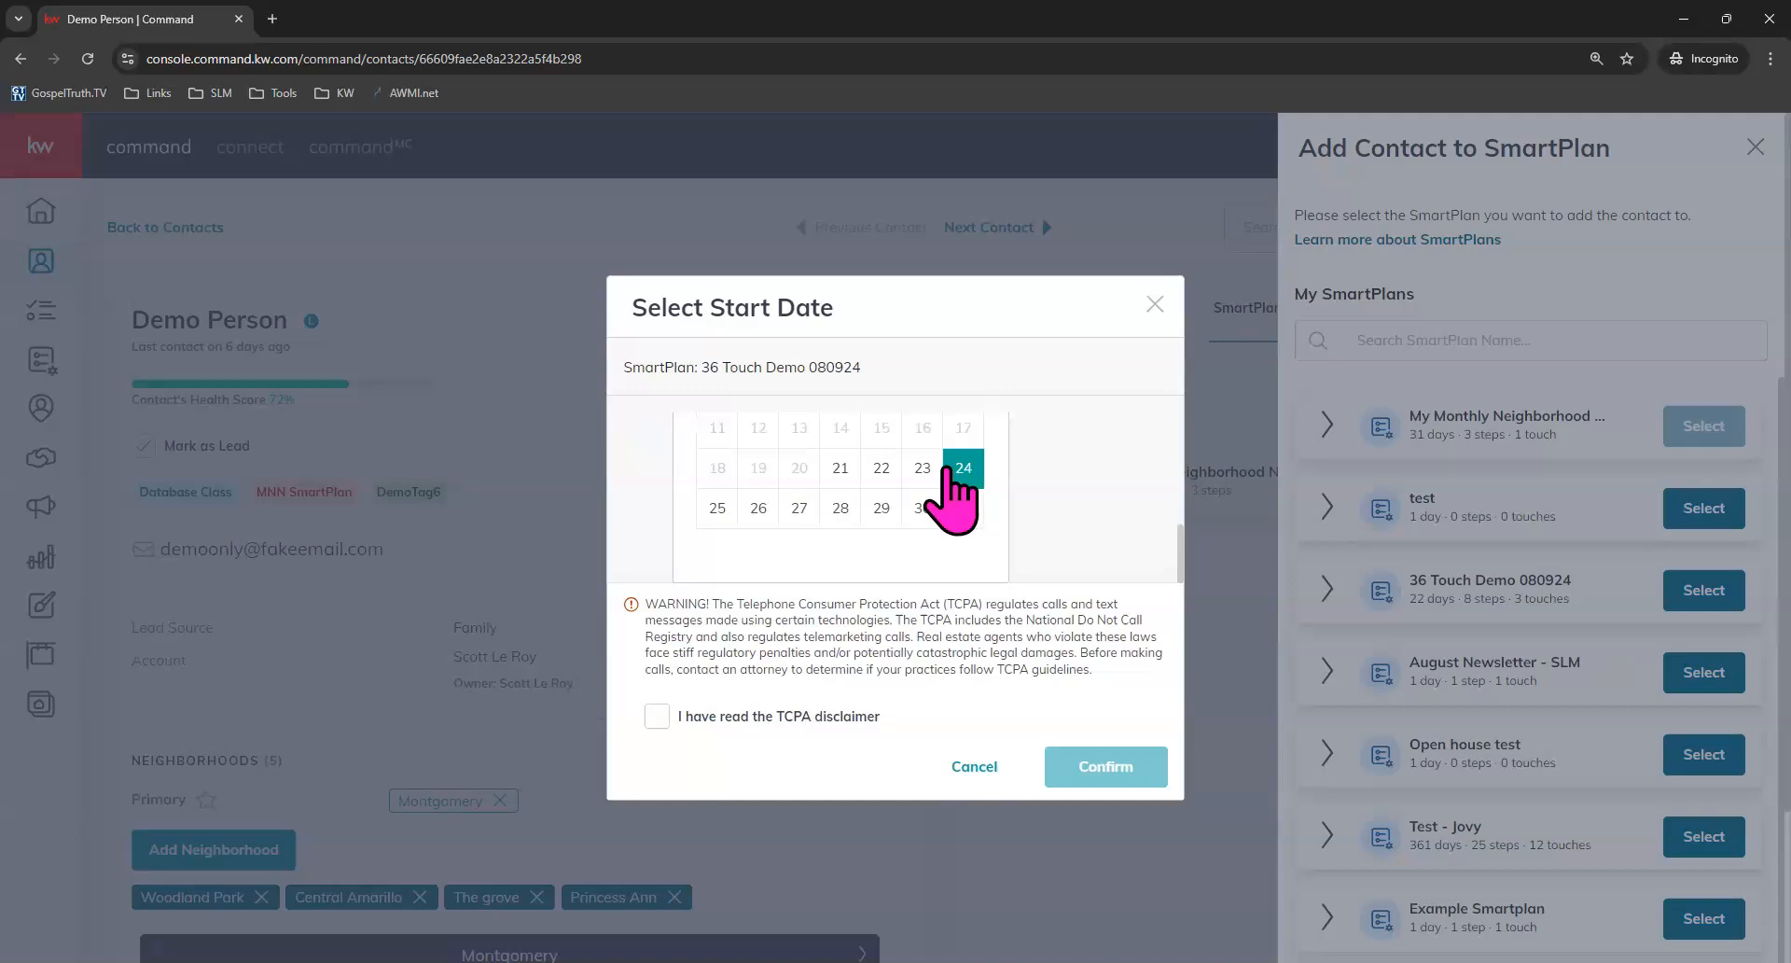
left_click(657, 716)
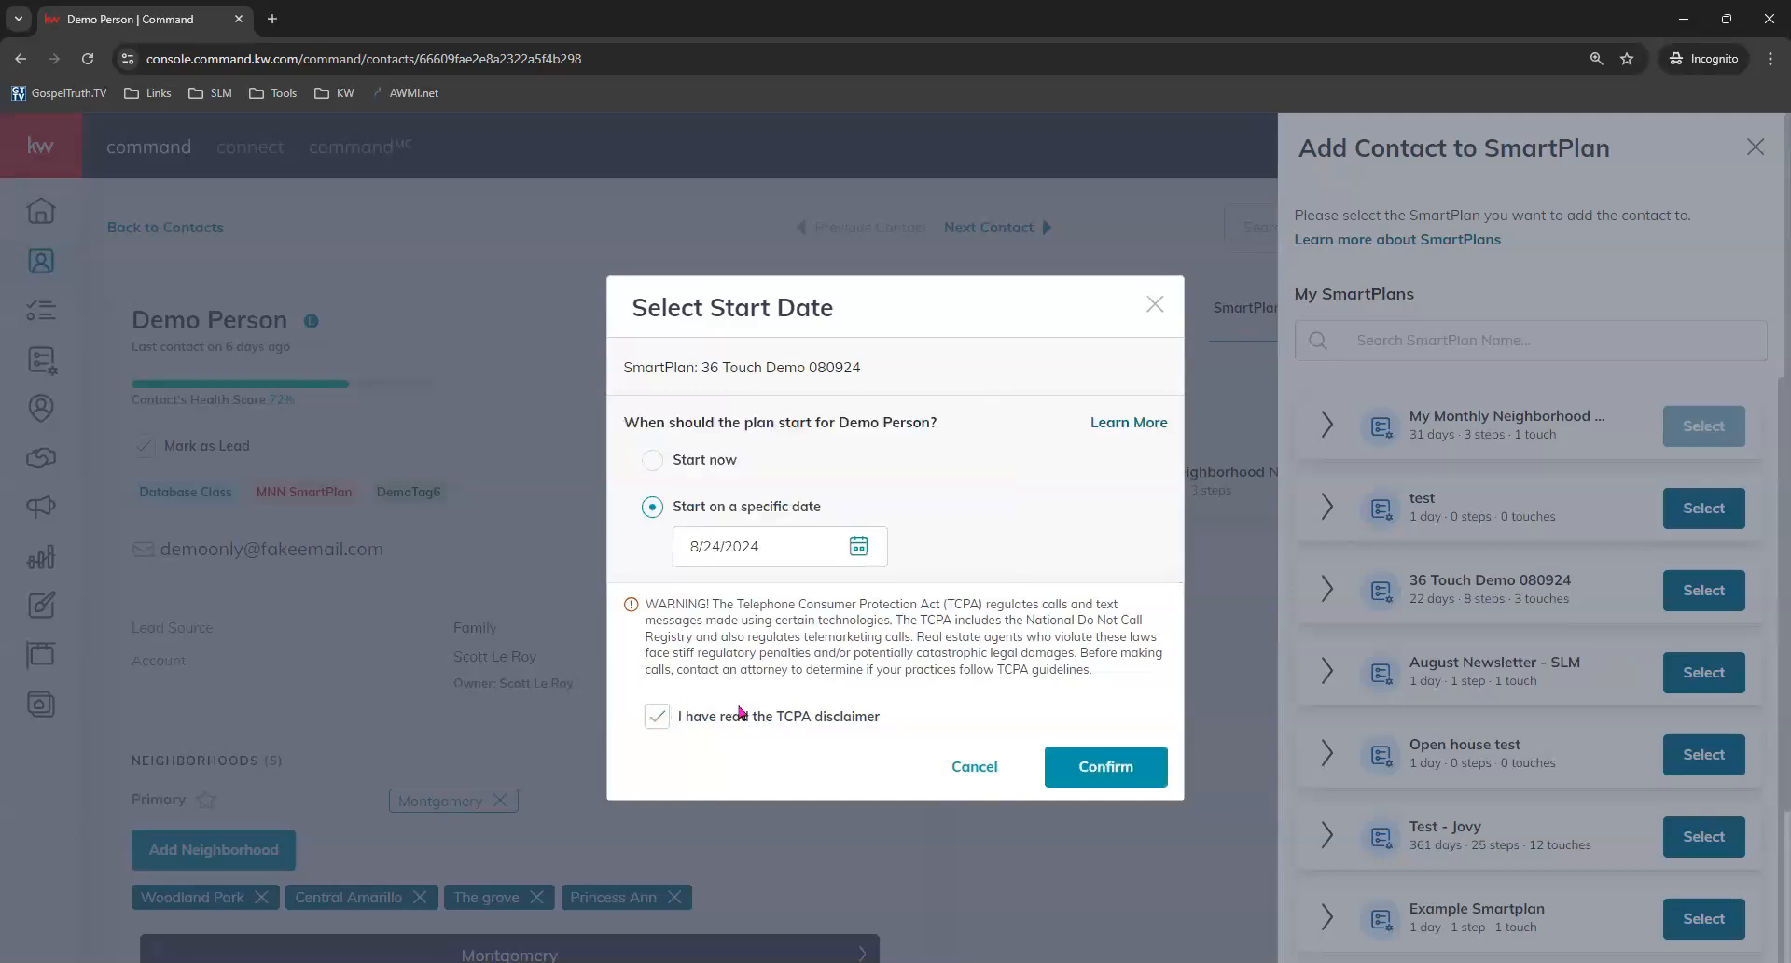
left_click(1104, 776)
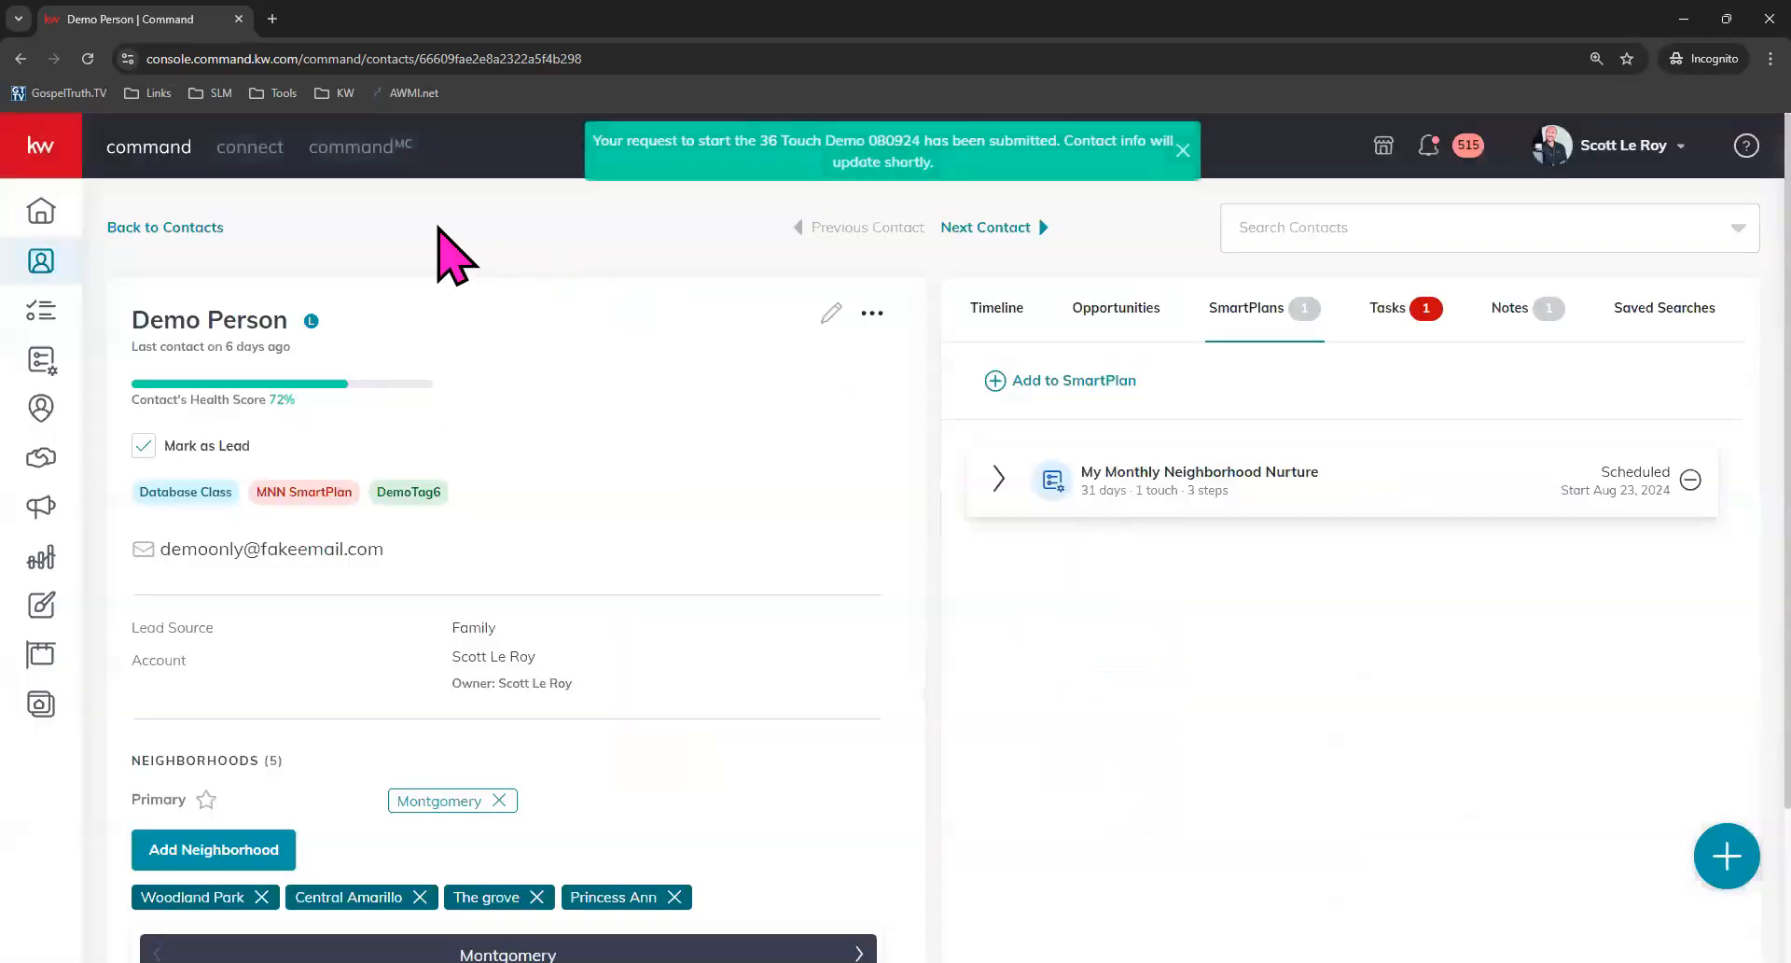
left_click(87, 57)
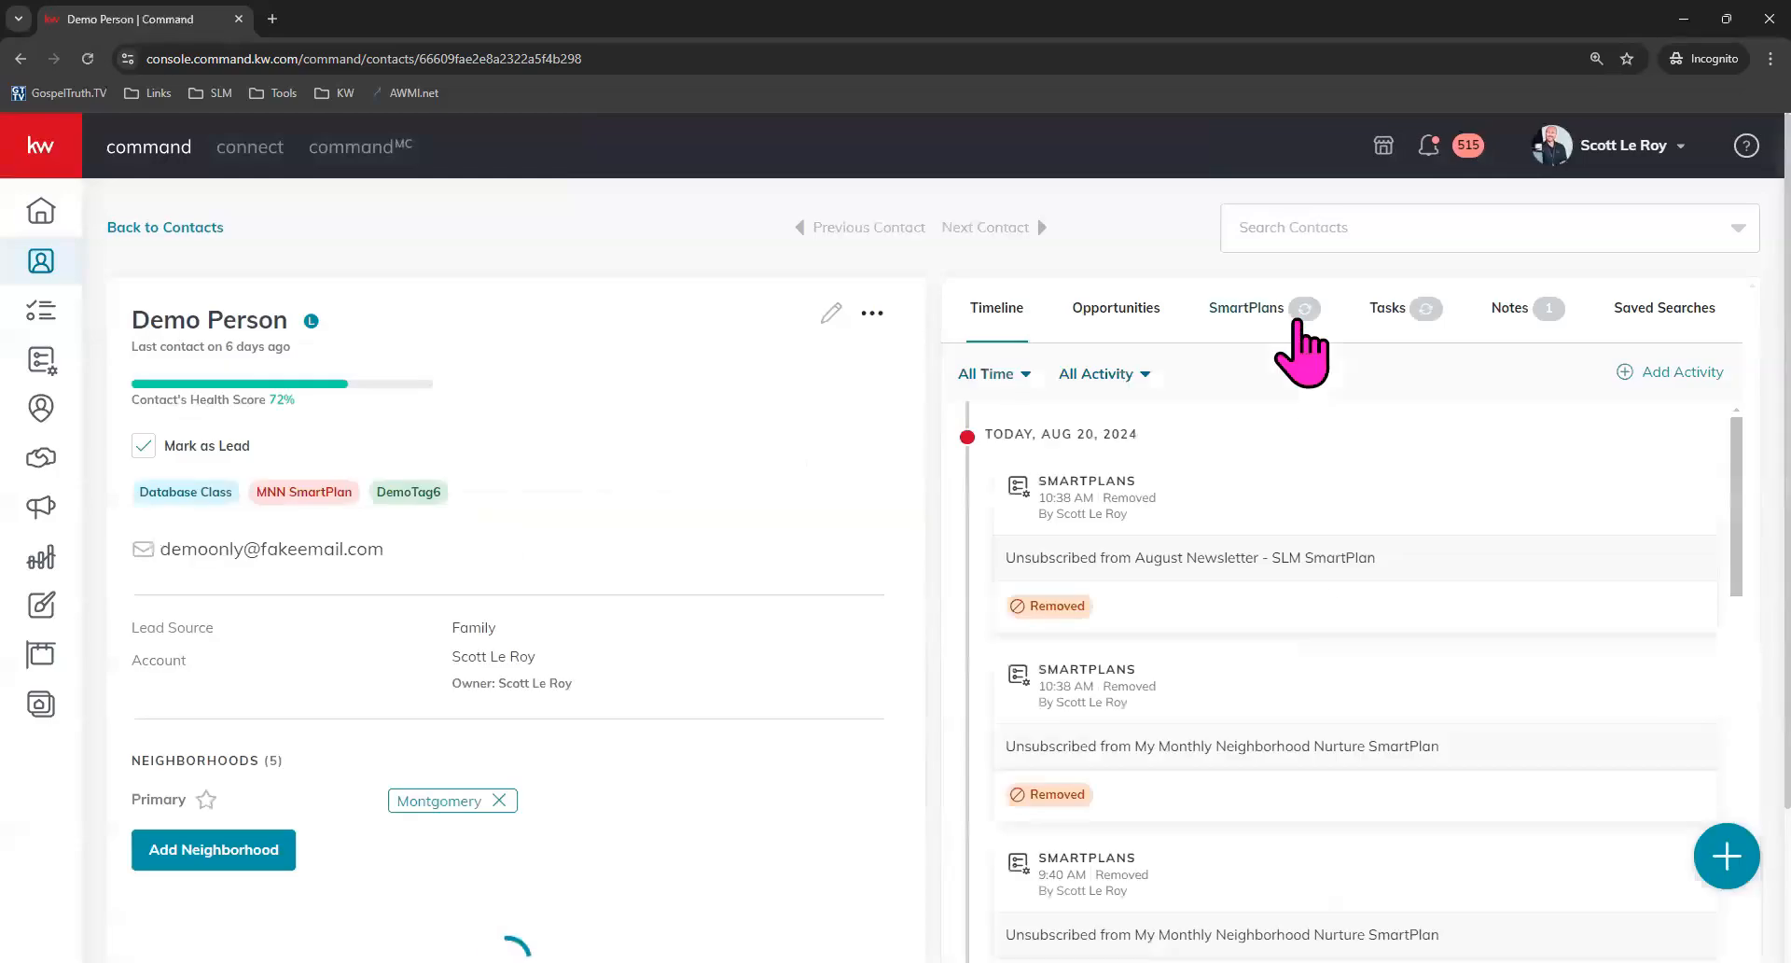
Check the contact's SmartPlans list, then go to the SmartPlans page.
left_click(1296, 322)
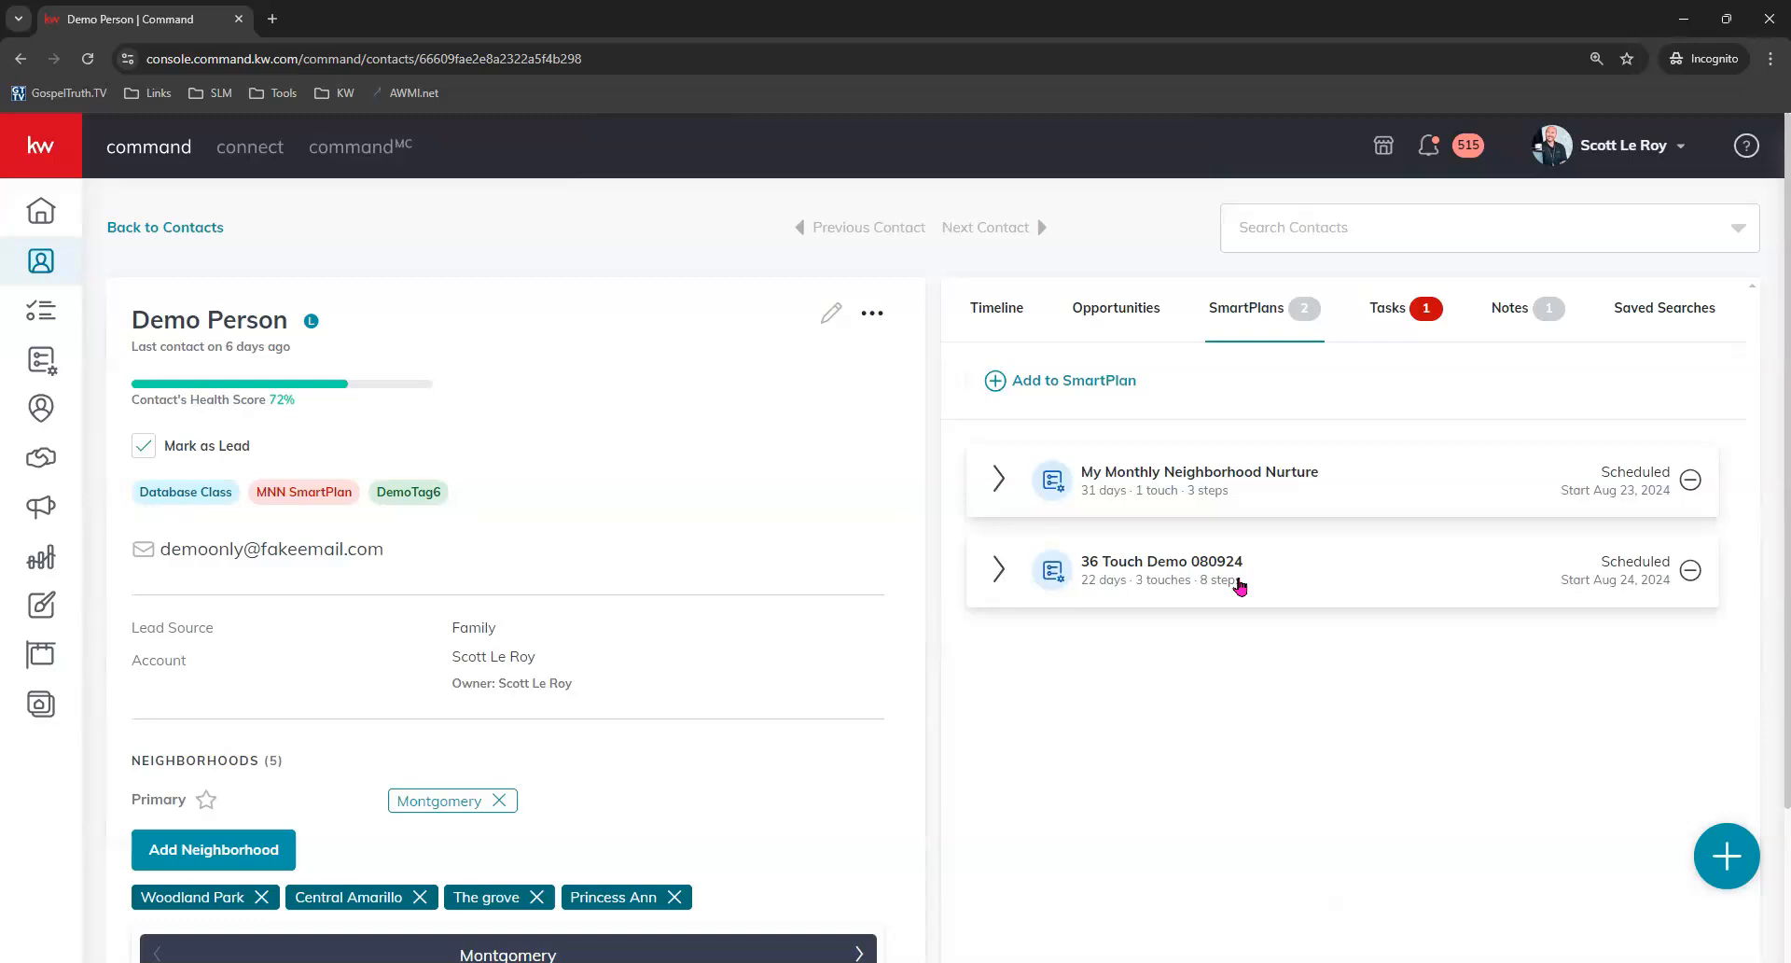
left_click(47, 366)
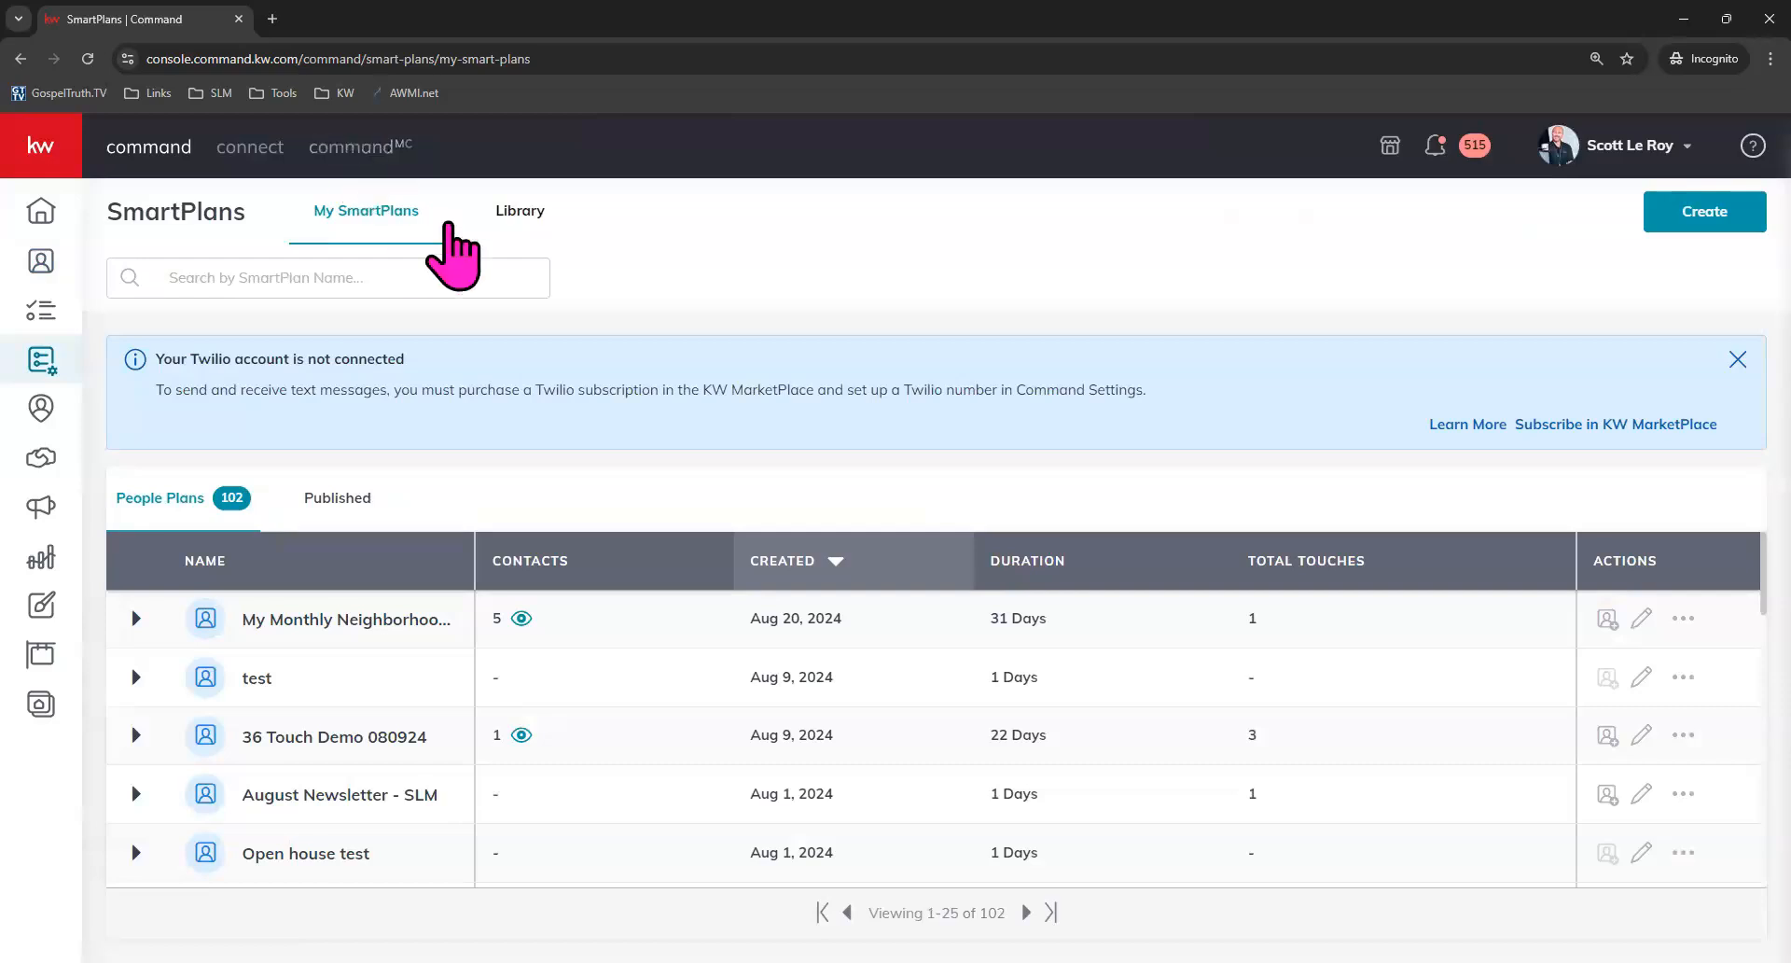
Open Add Contacts for the My Monthly Neighborhood Nurture plan and select all contacts across the list's pages.
left_click(1608, 617)
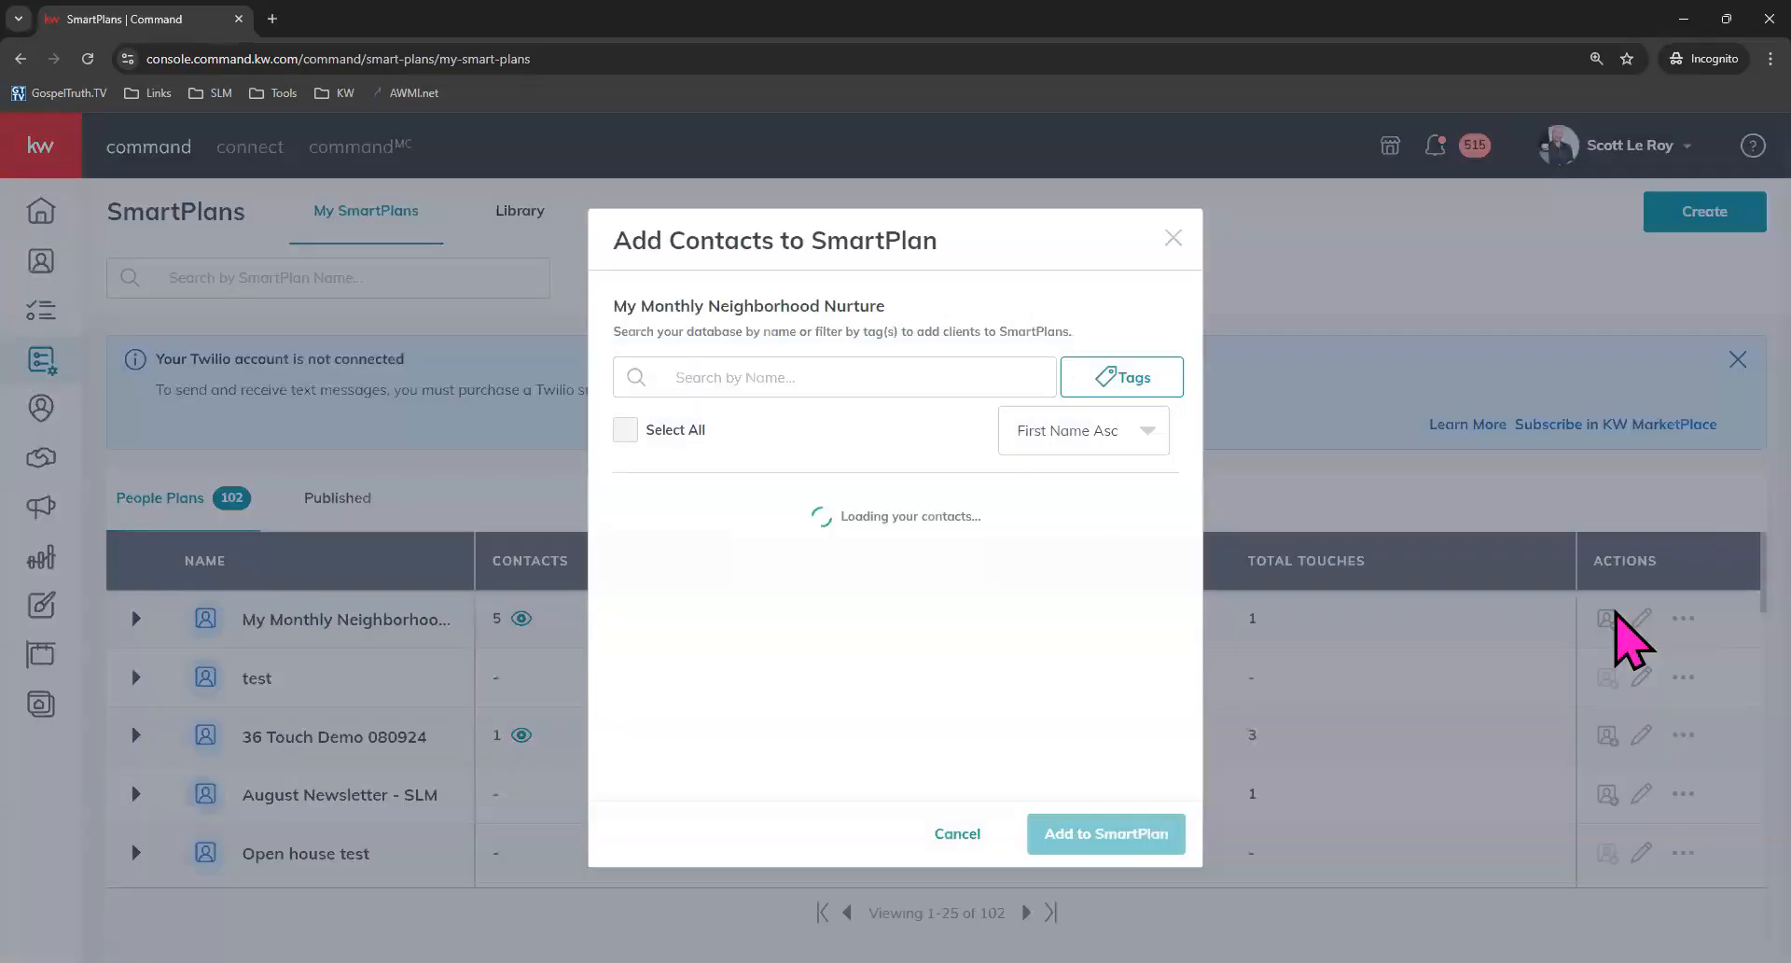
left_click(720, 349)
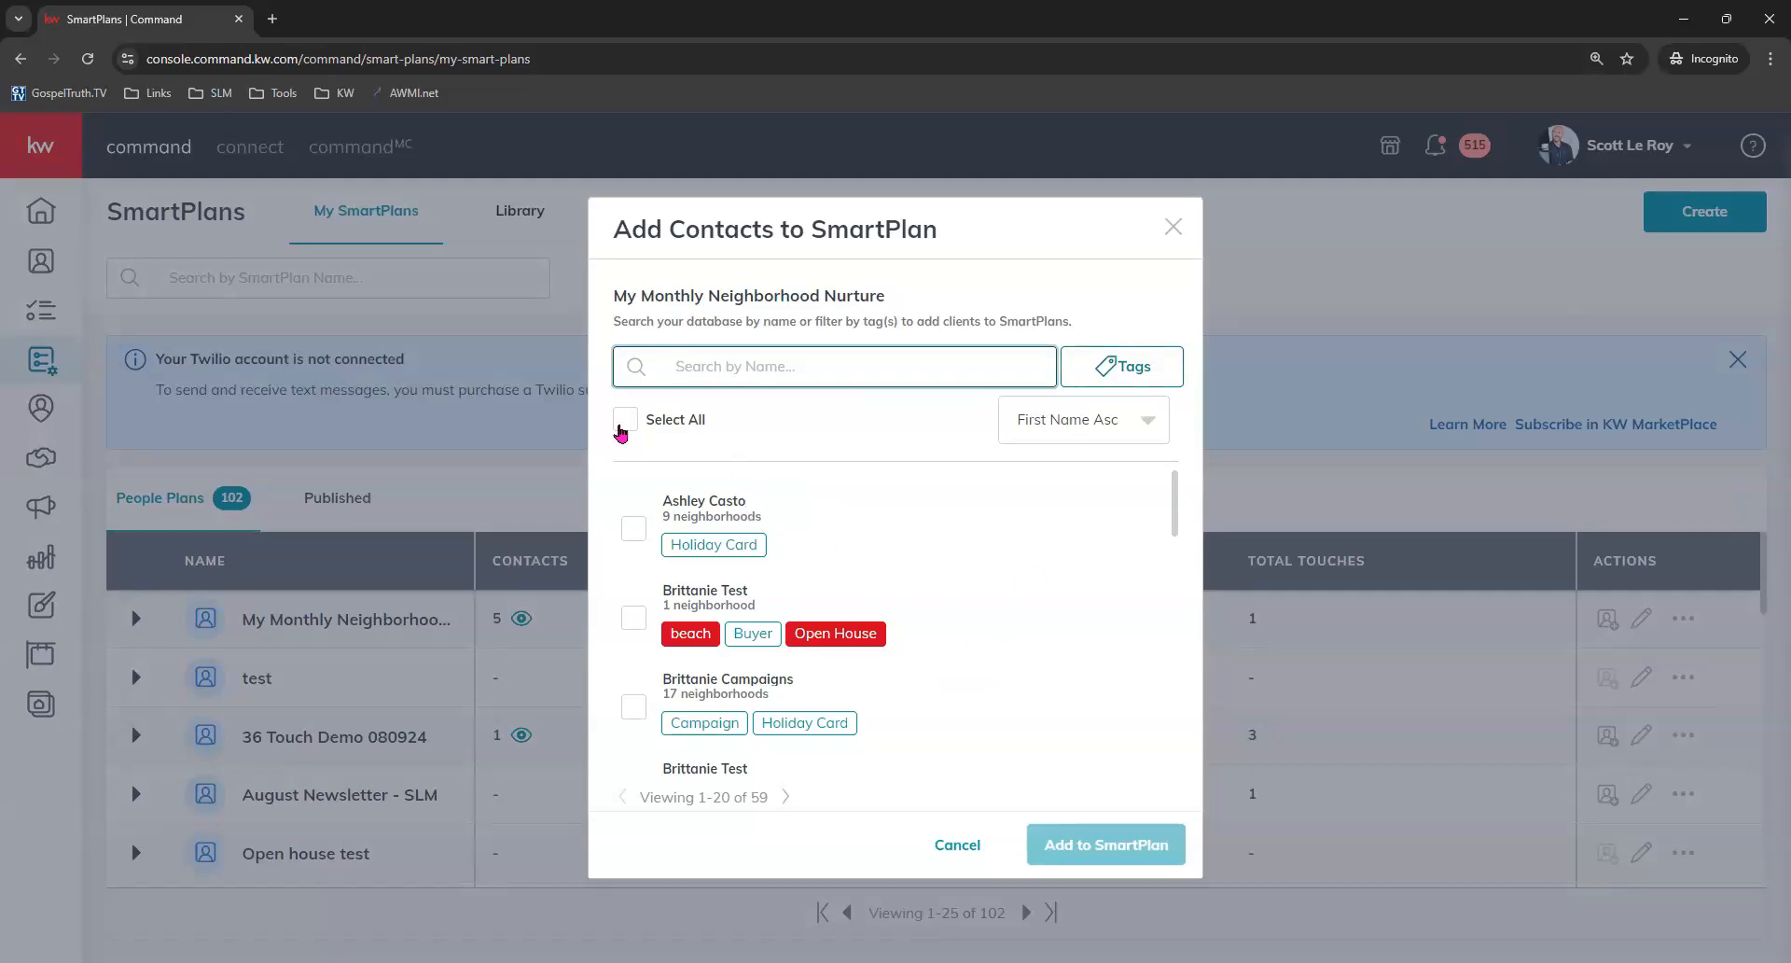
left_click(627, 420)
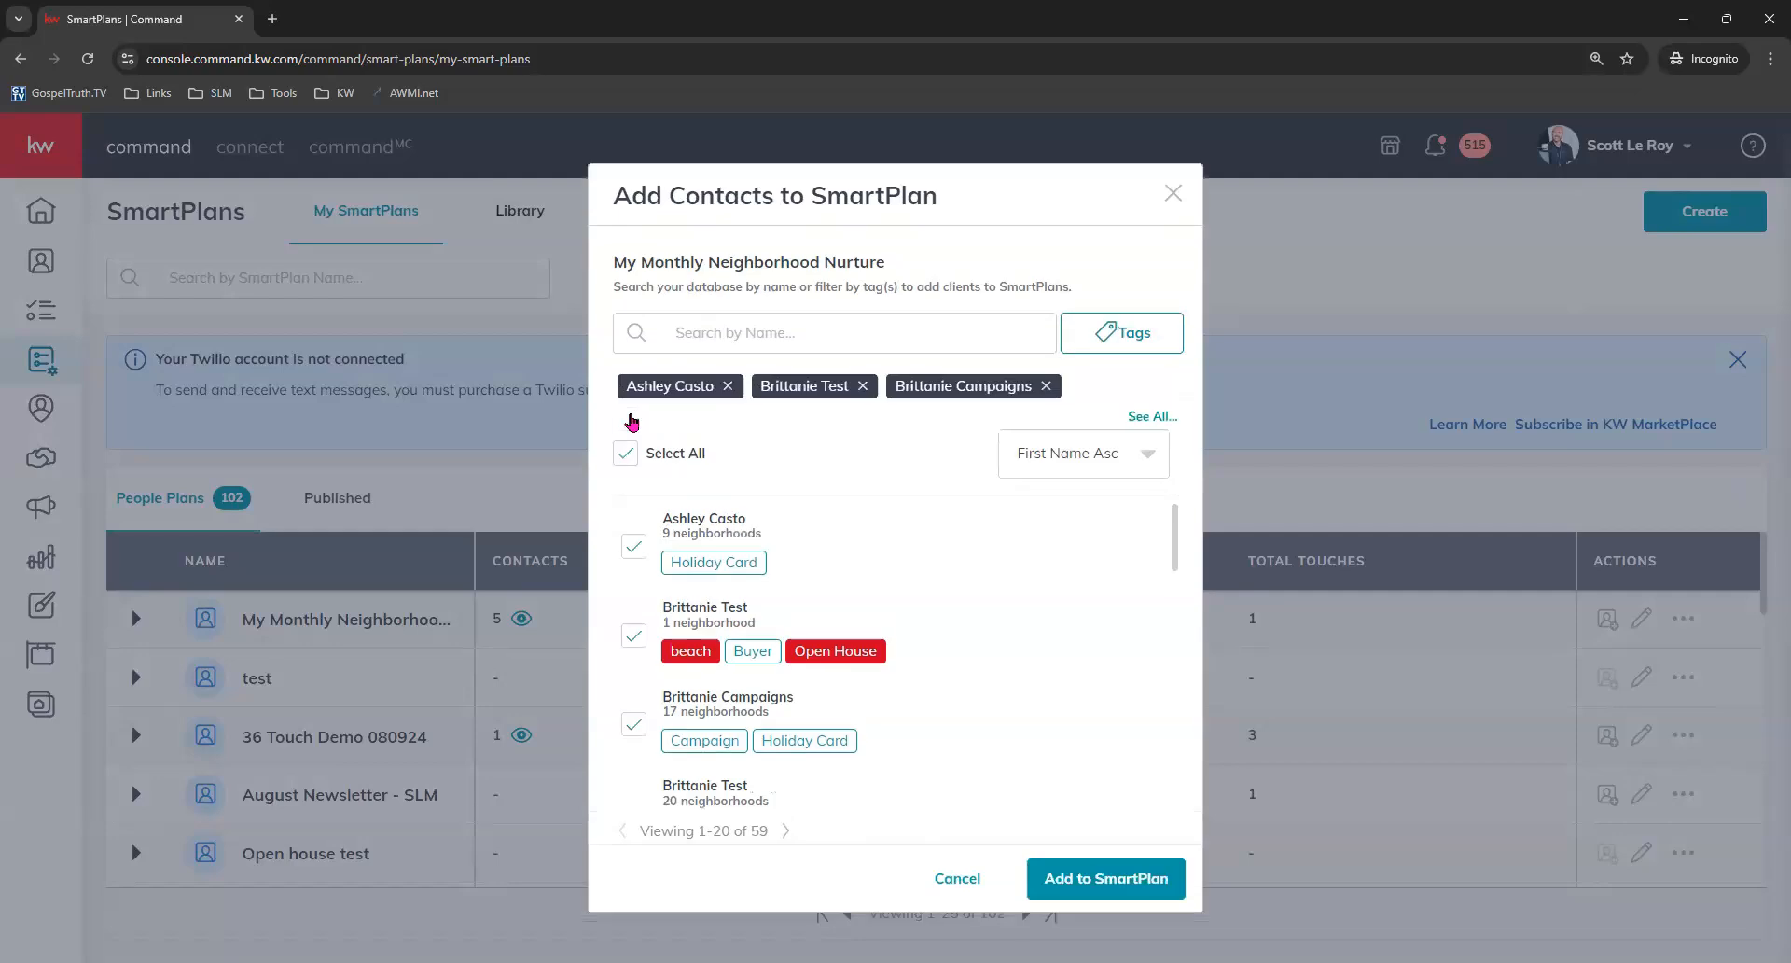
left_click_drag(639, 831, 776, 833)
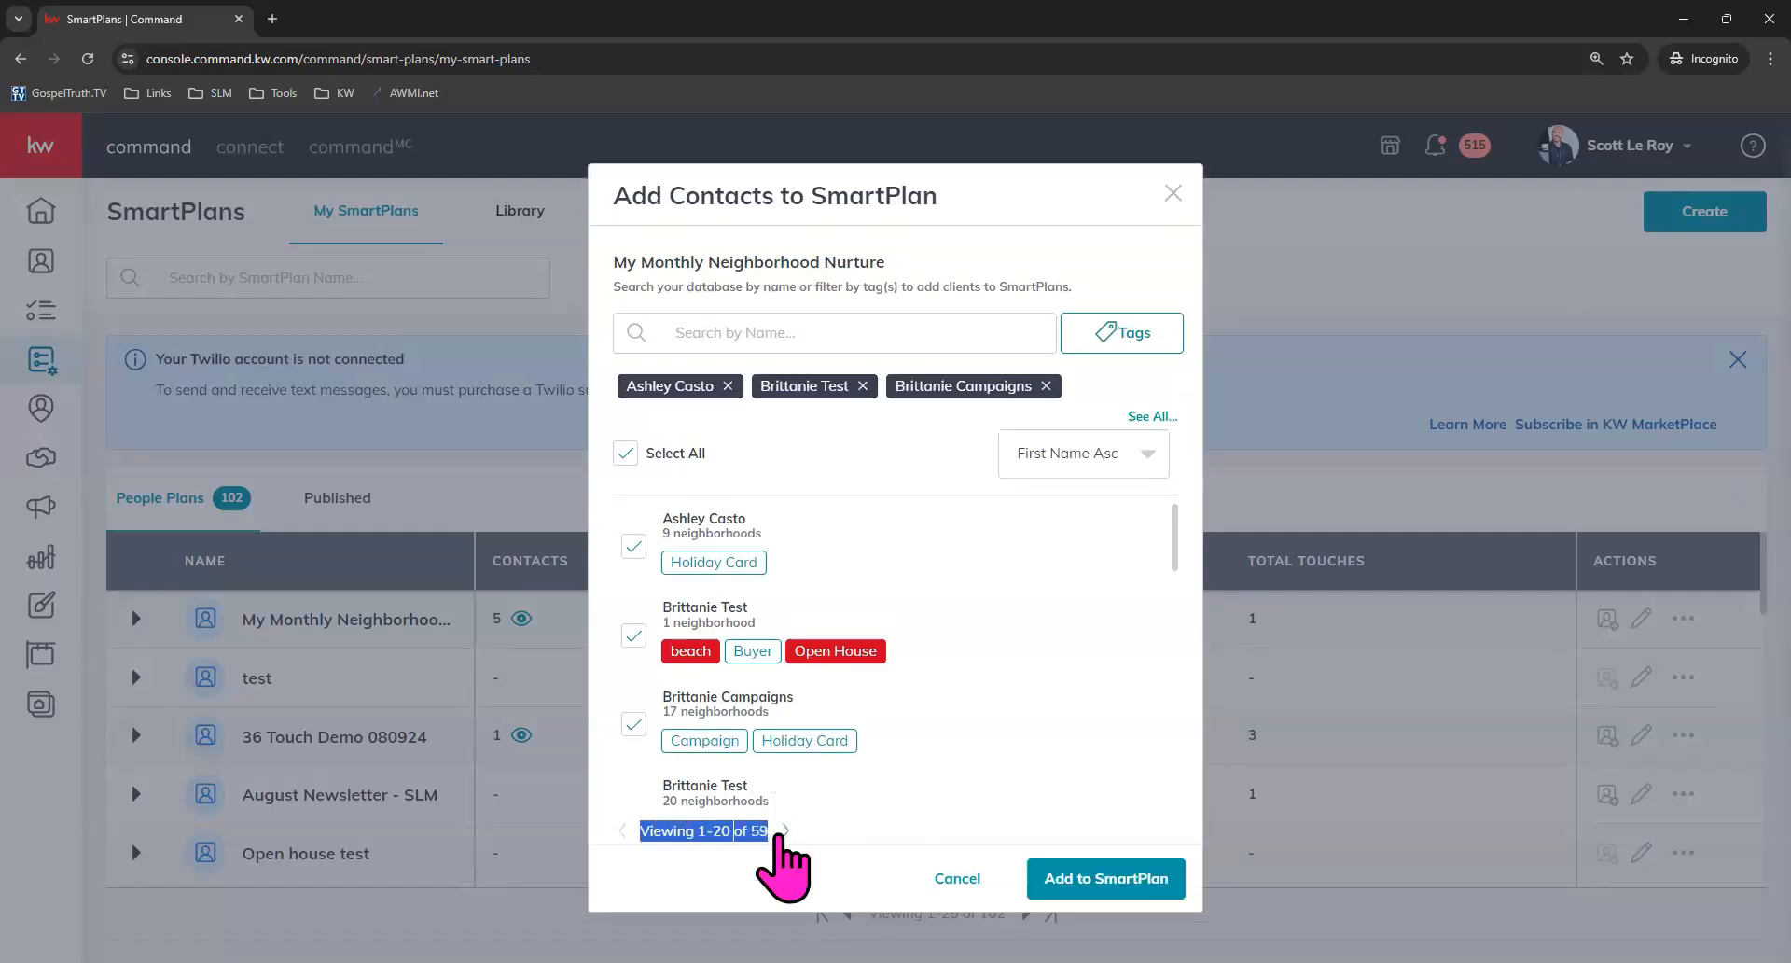
left_click(779, 842)
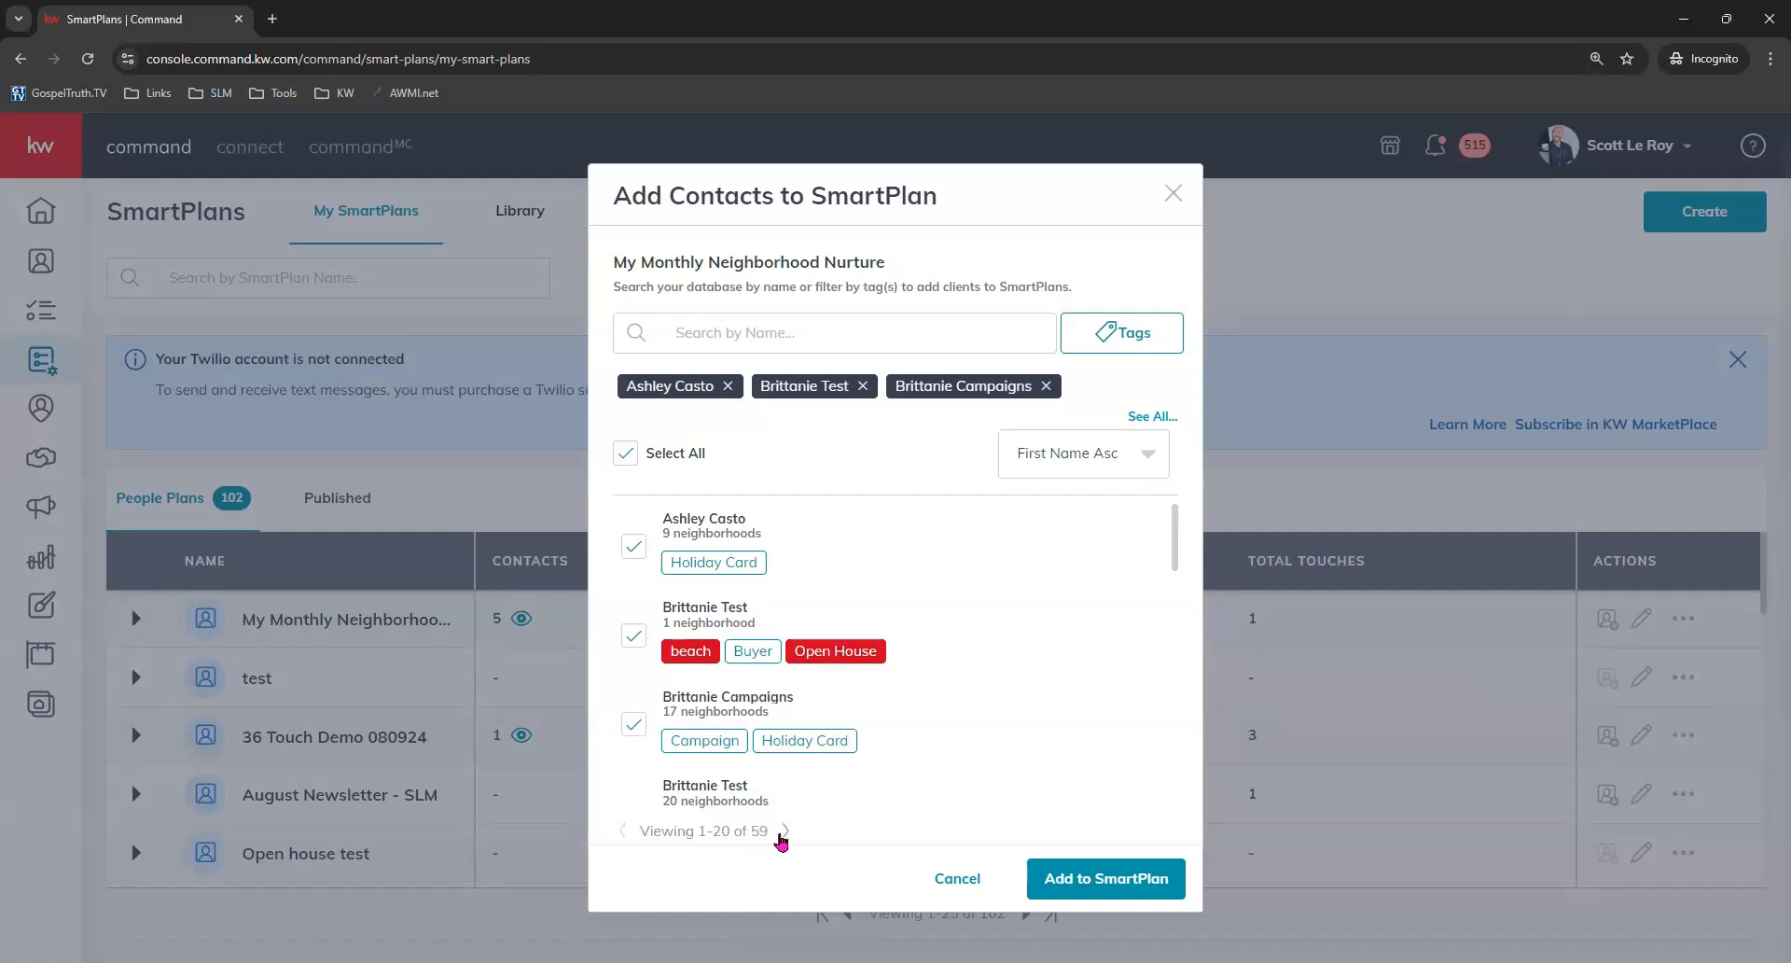
left_click(786, 832)
left_click(623, 454)
left_click(793, 832)
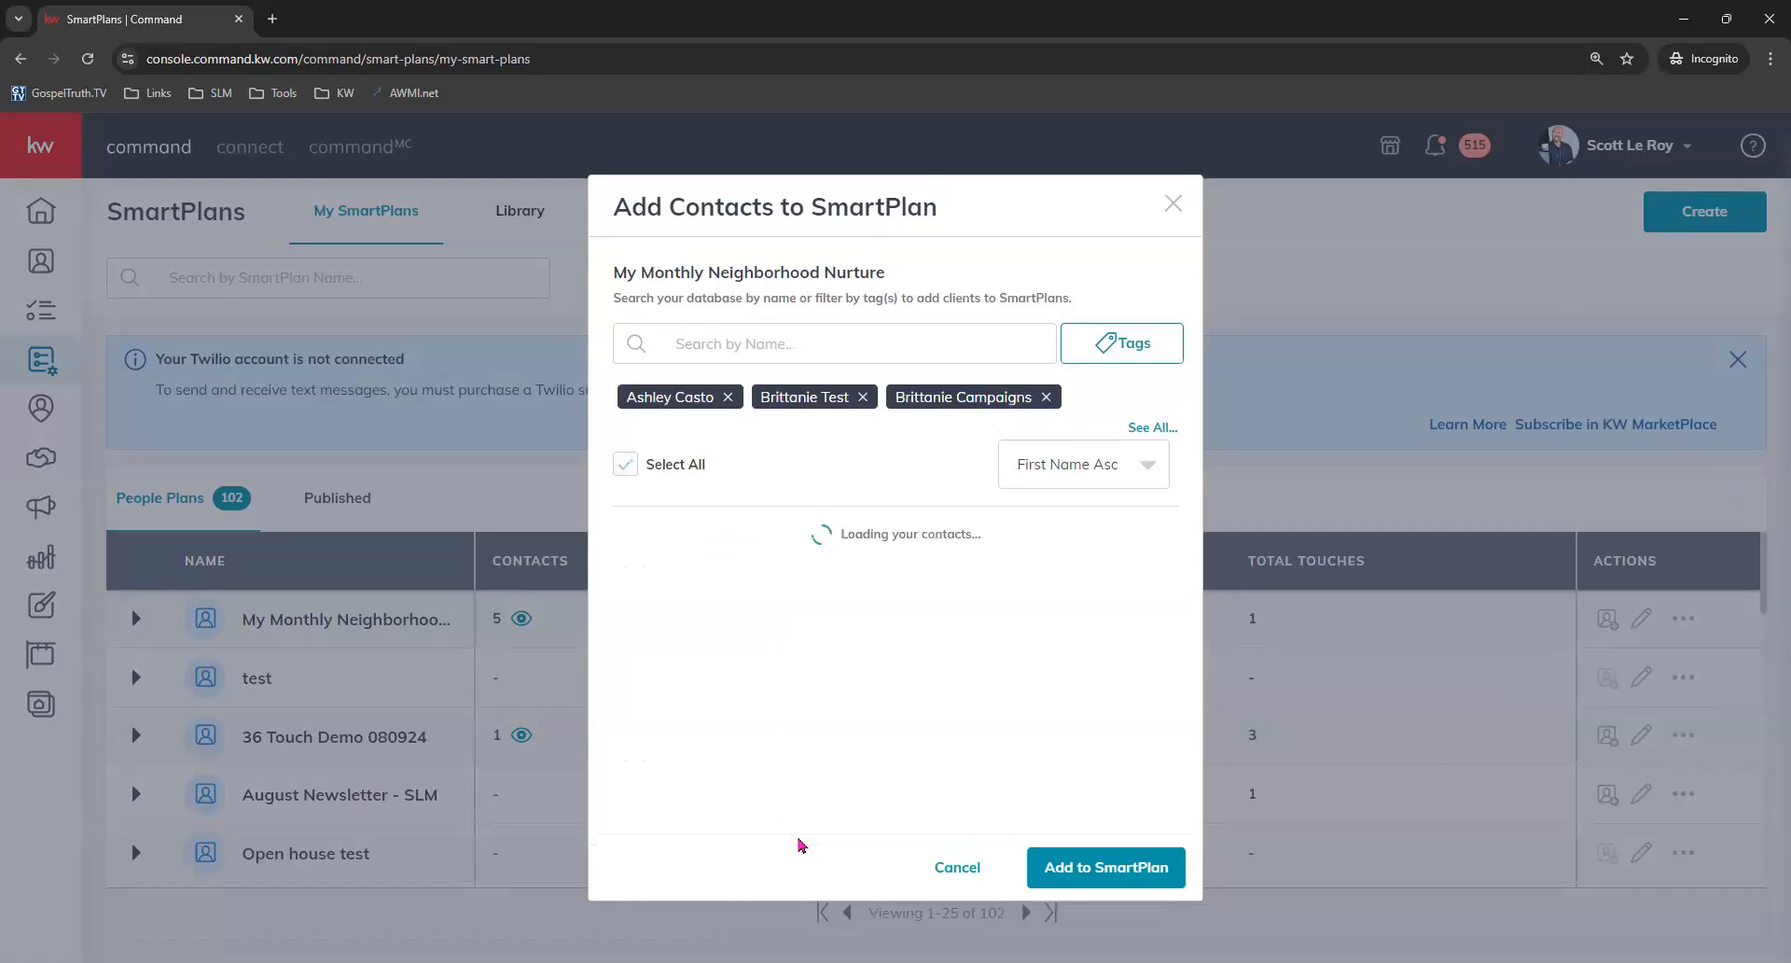
left_click(623, 457)
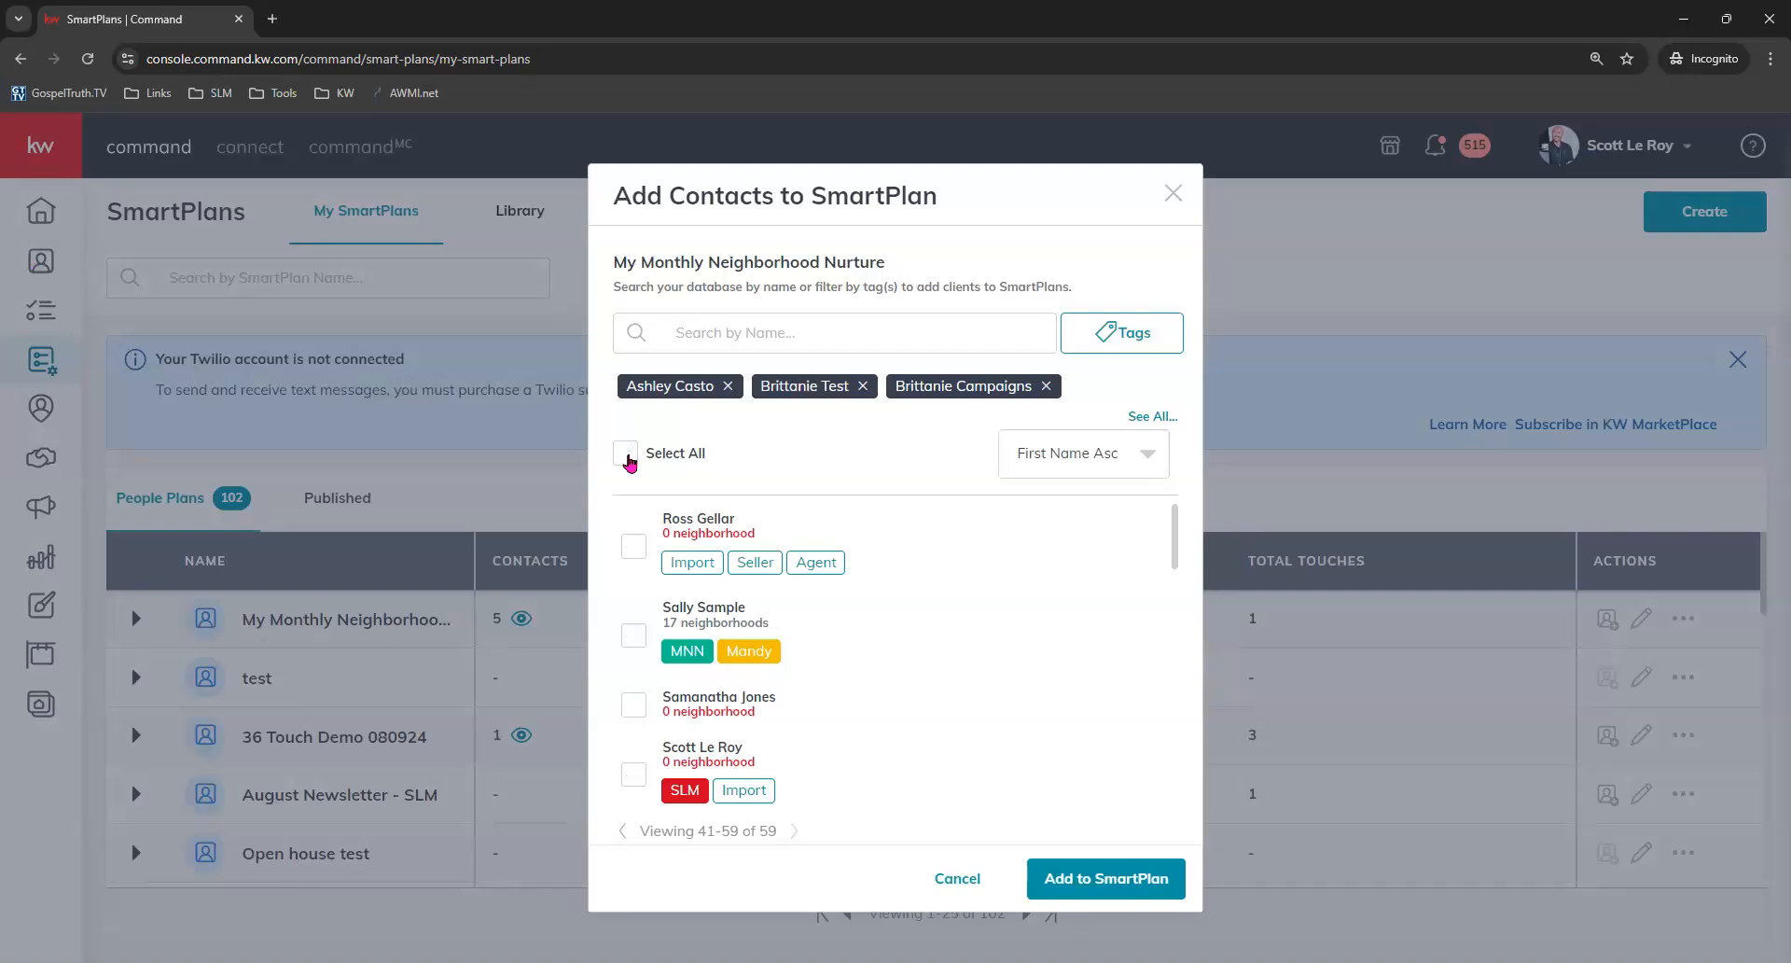
left_click(622, 830)
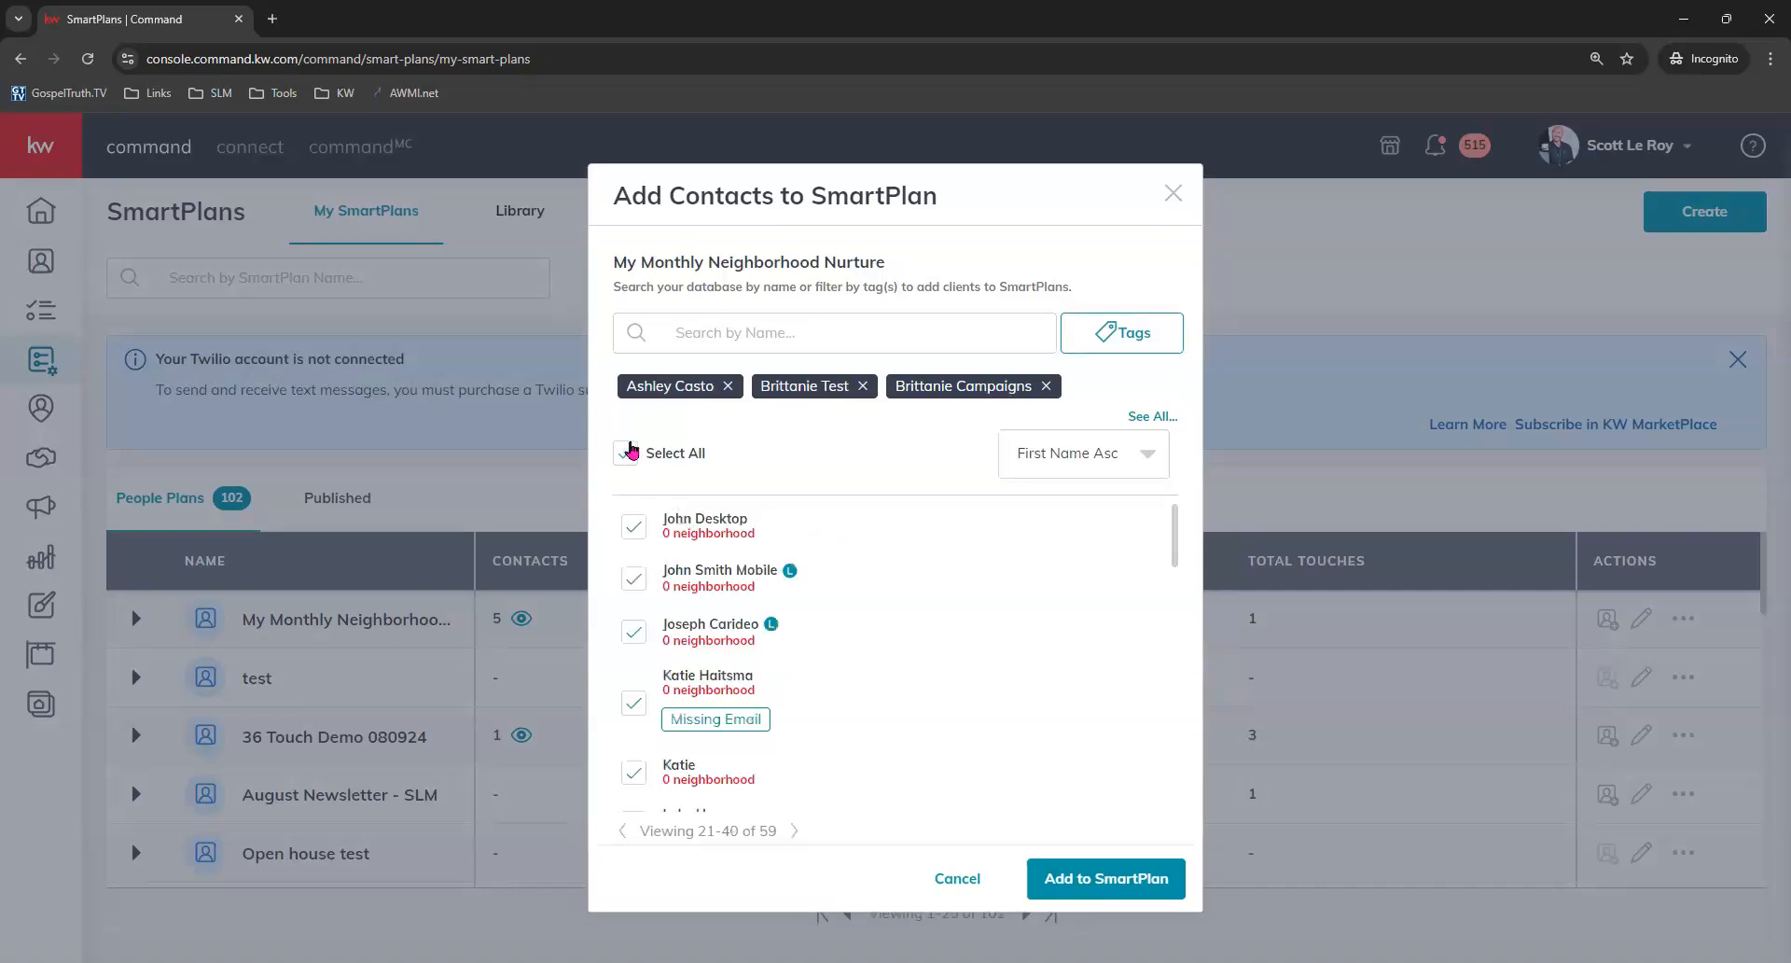
left_click(622, 831)
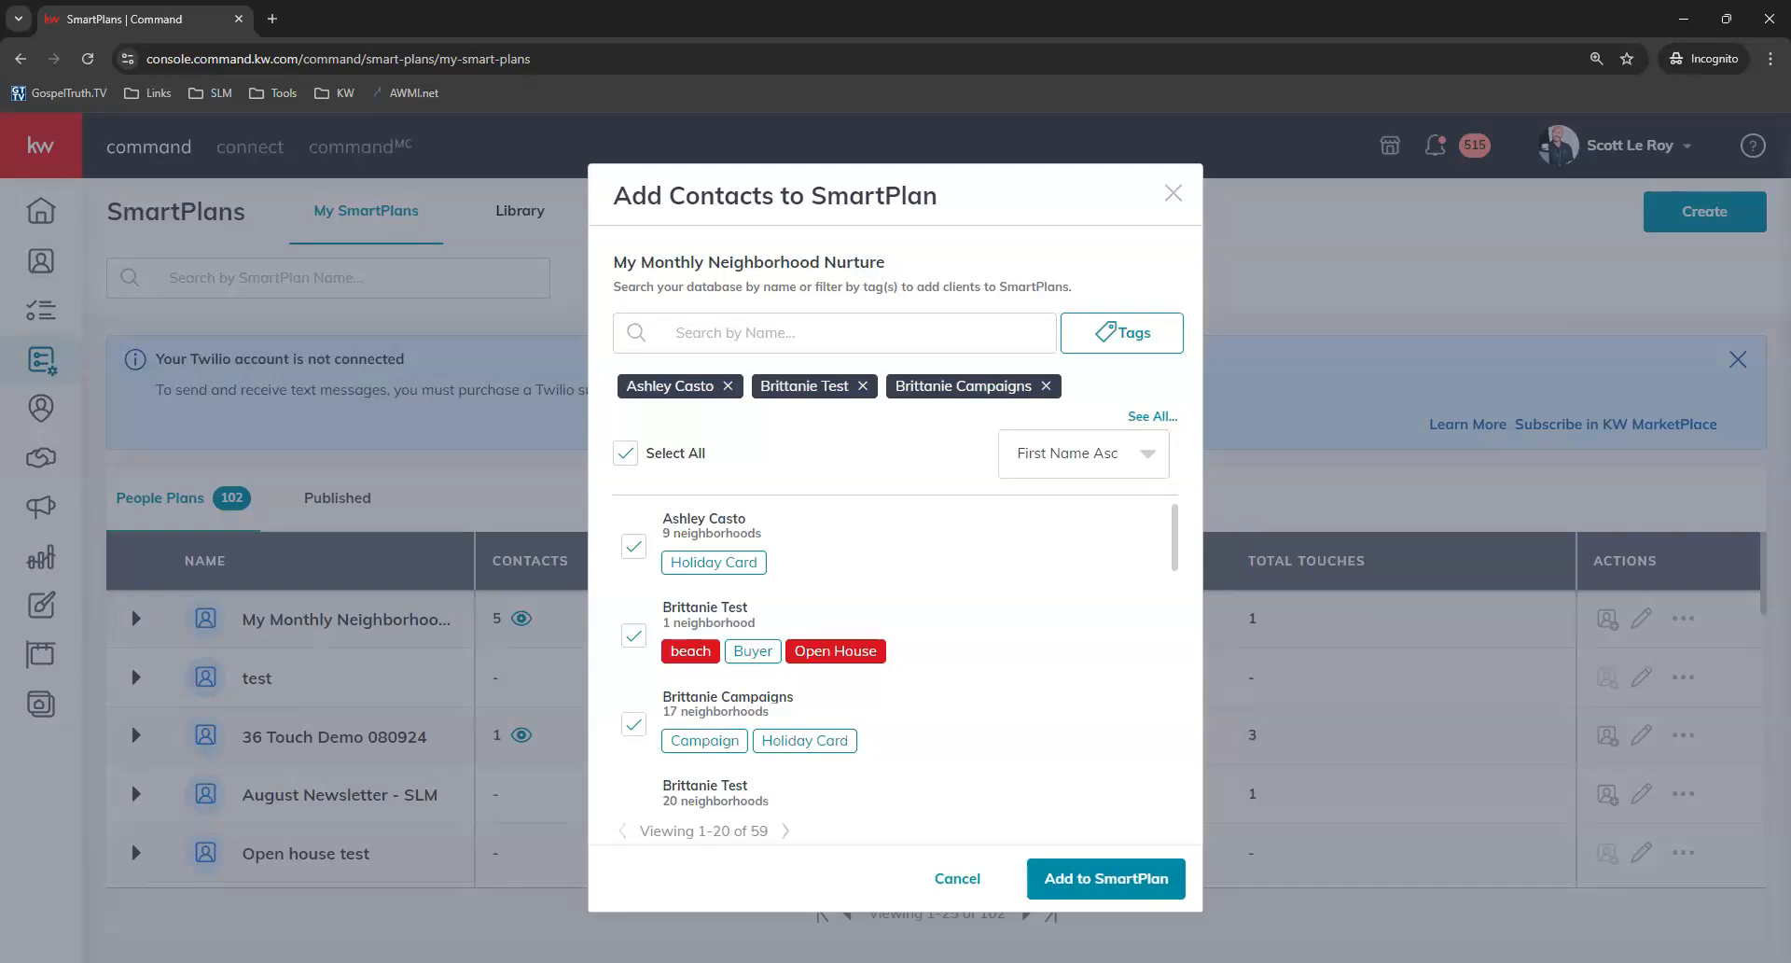
Add the selected contacts to the SmartPlan, proceeding anyway past the contact errors review.
left_click(1107, 878)
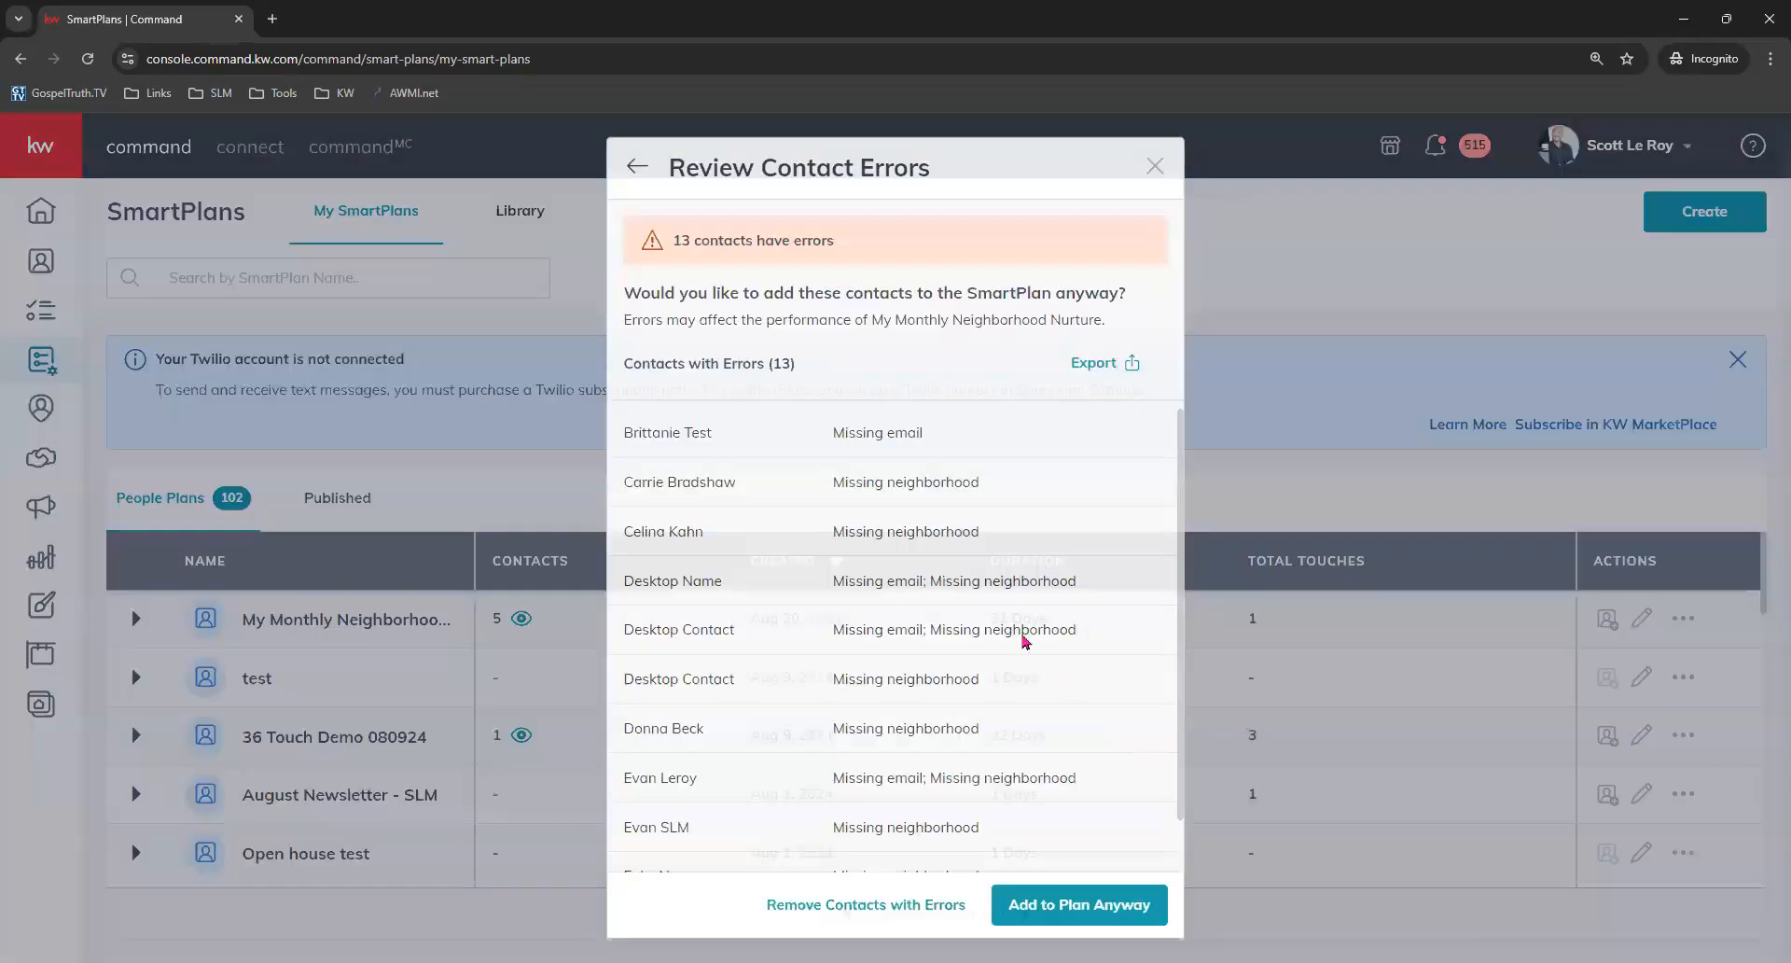
scroll(920, 712, "down", 3)
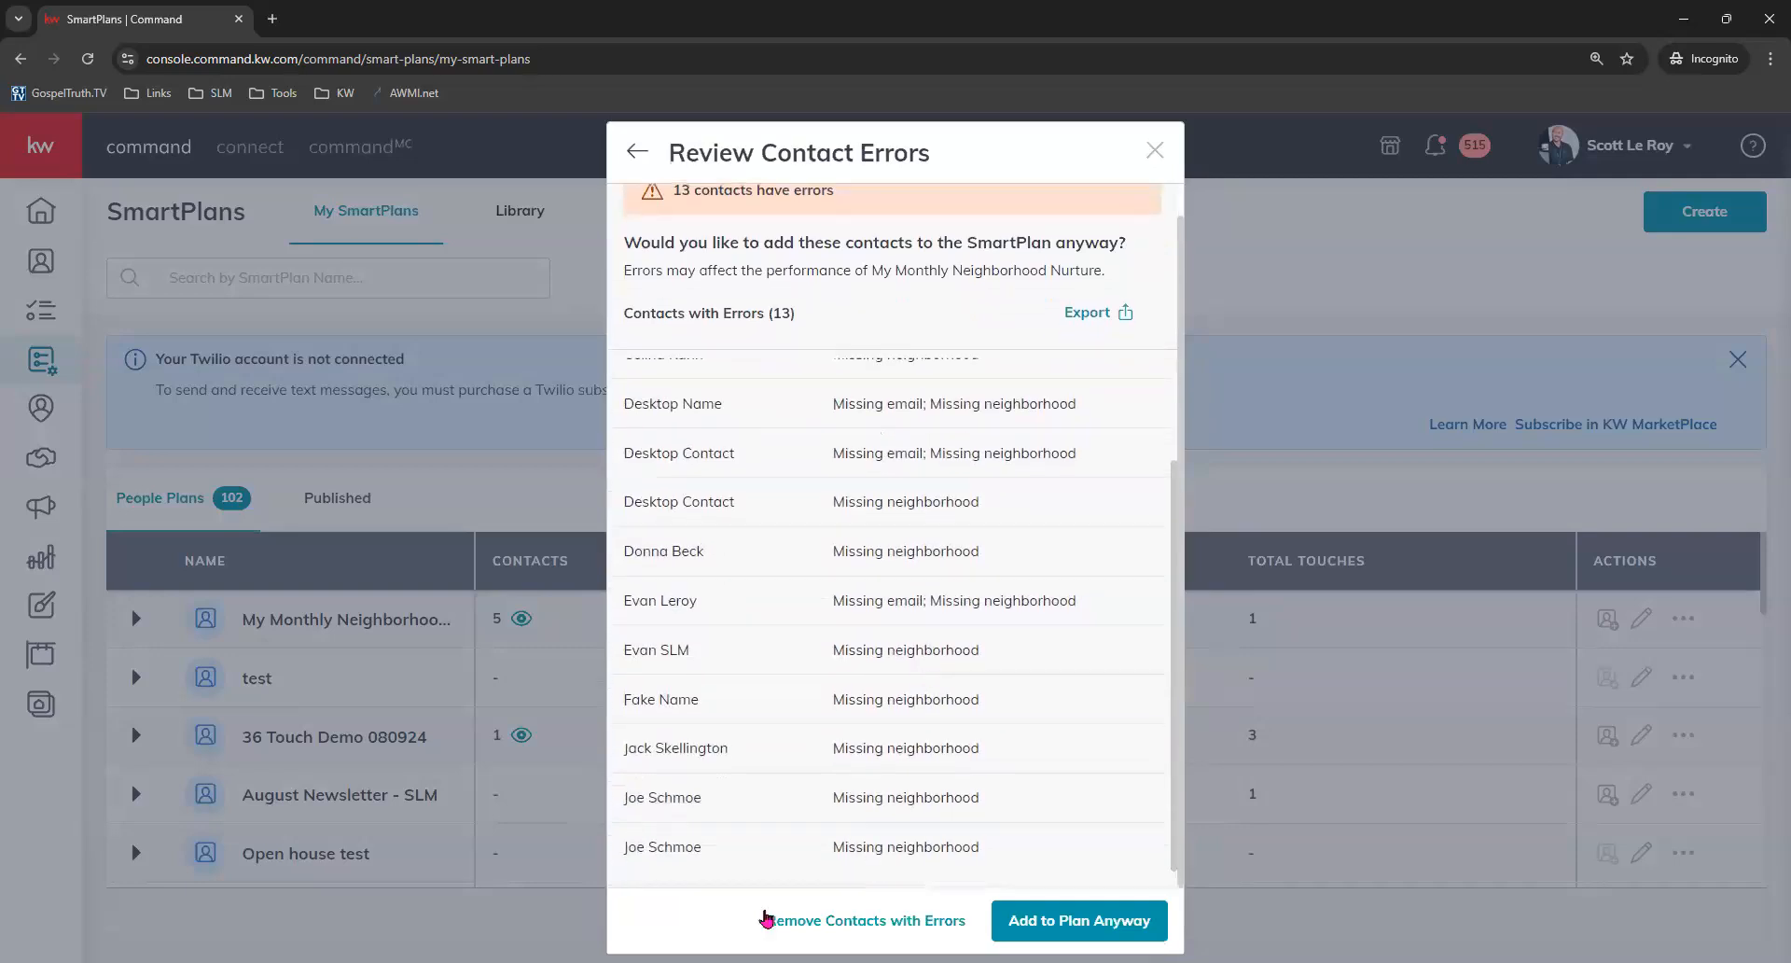
left_click(1063, 912)
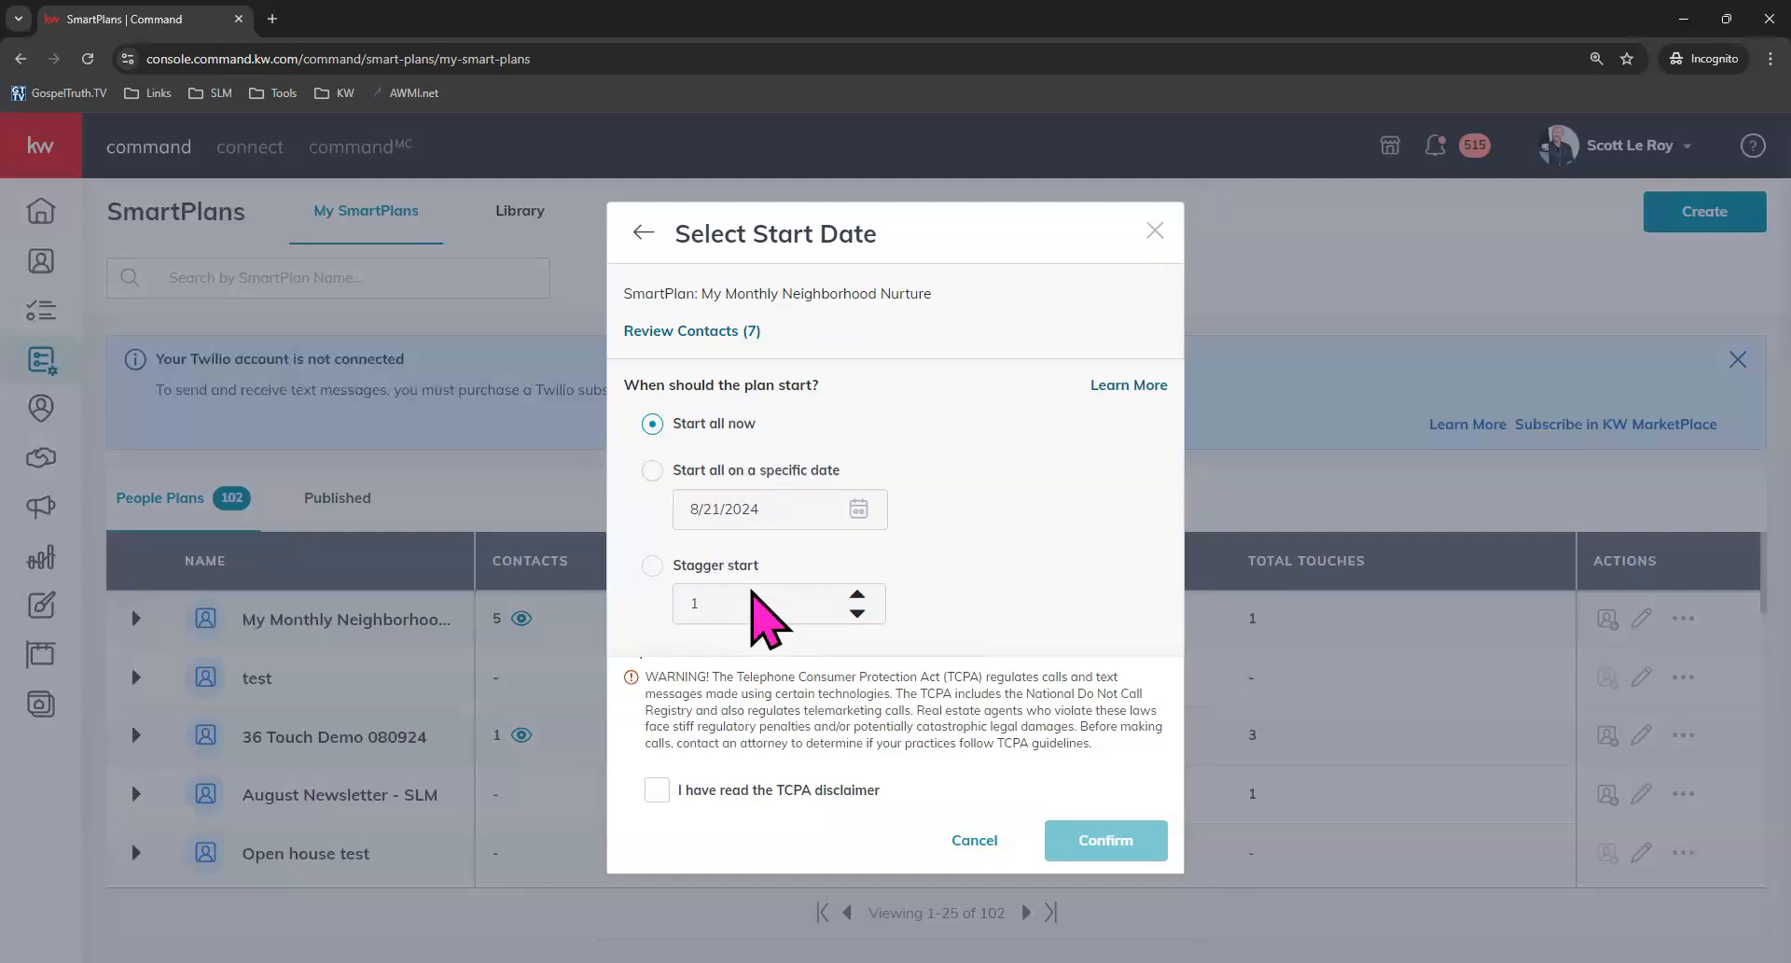
Schedule all contacts to start on 8/24/2024, accept the TCPA disclaimer, and confirm.
left_click(653, 469)
left_click(853, 509)
scroll(930, 630, "down", 2)
left_click(963, 542)
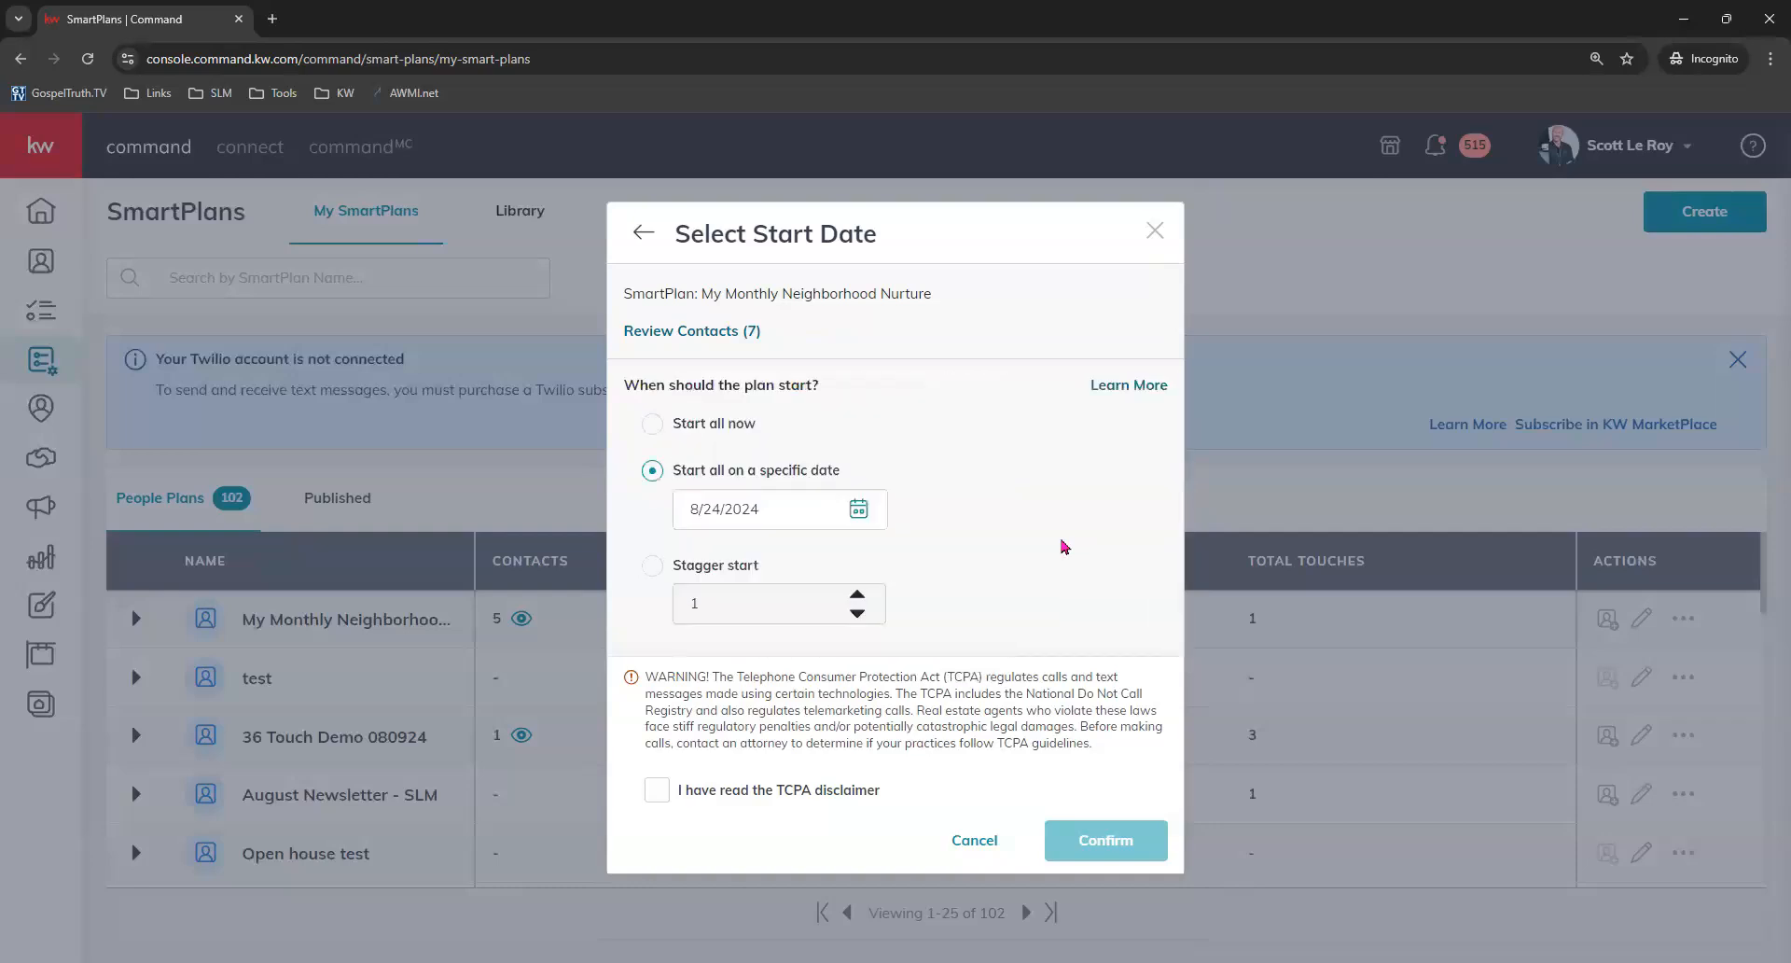
left_click(657, 792)
left_click(1105, 840)
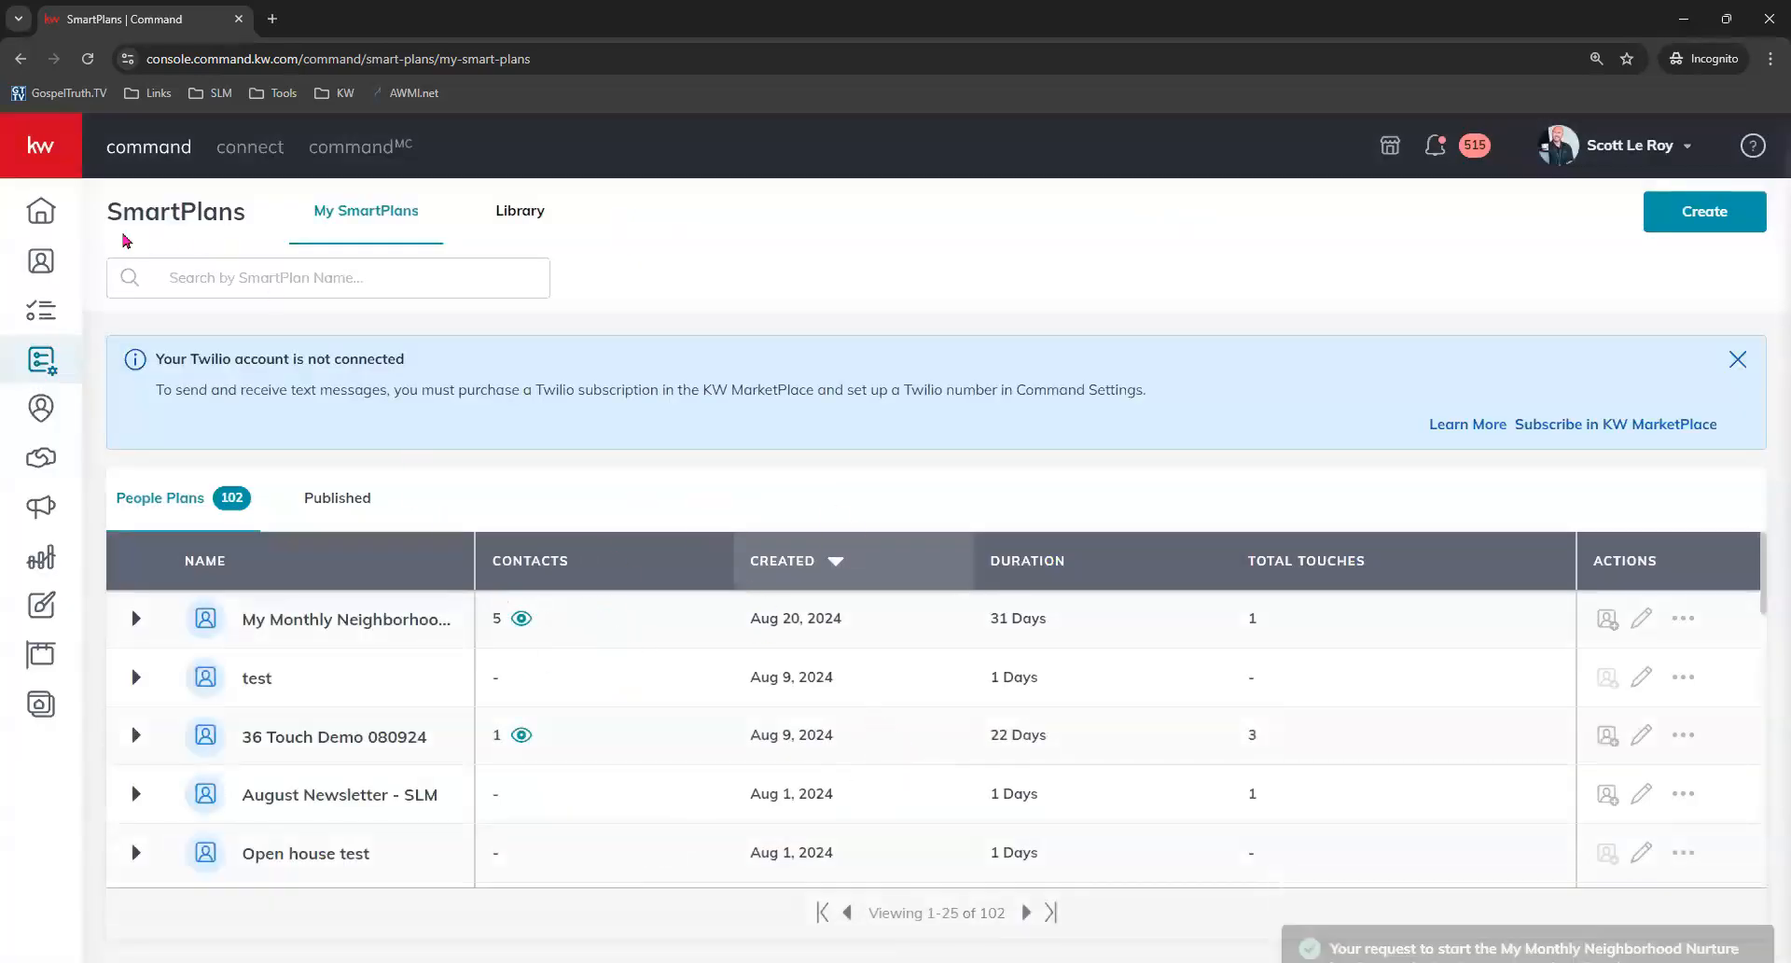
Refresh the SmartPlans list and open the My Monthly Neighborhood Nurture plan to view its details.
left_click(88, 59)
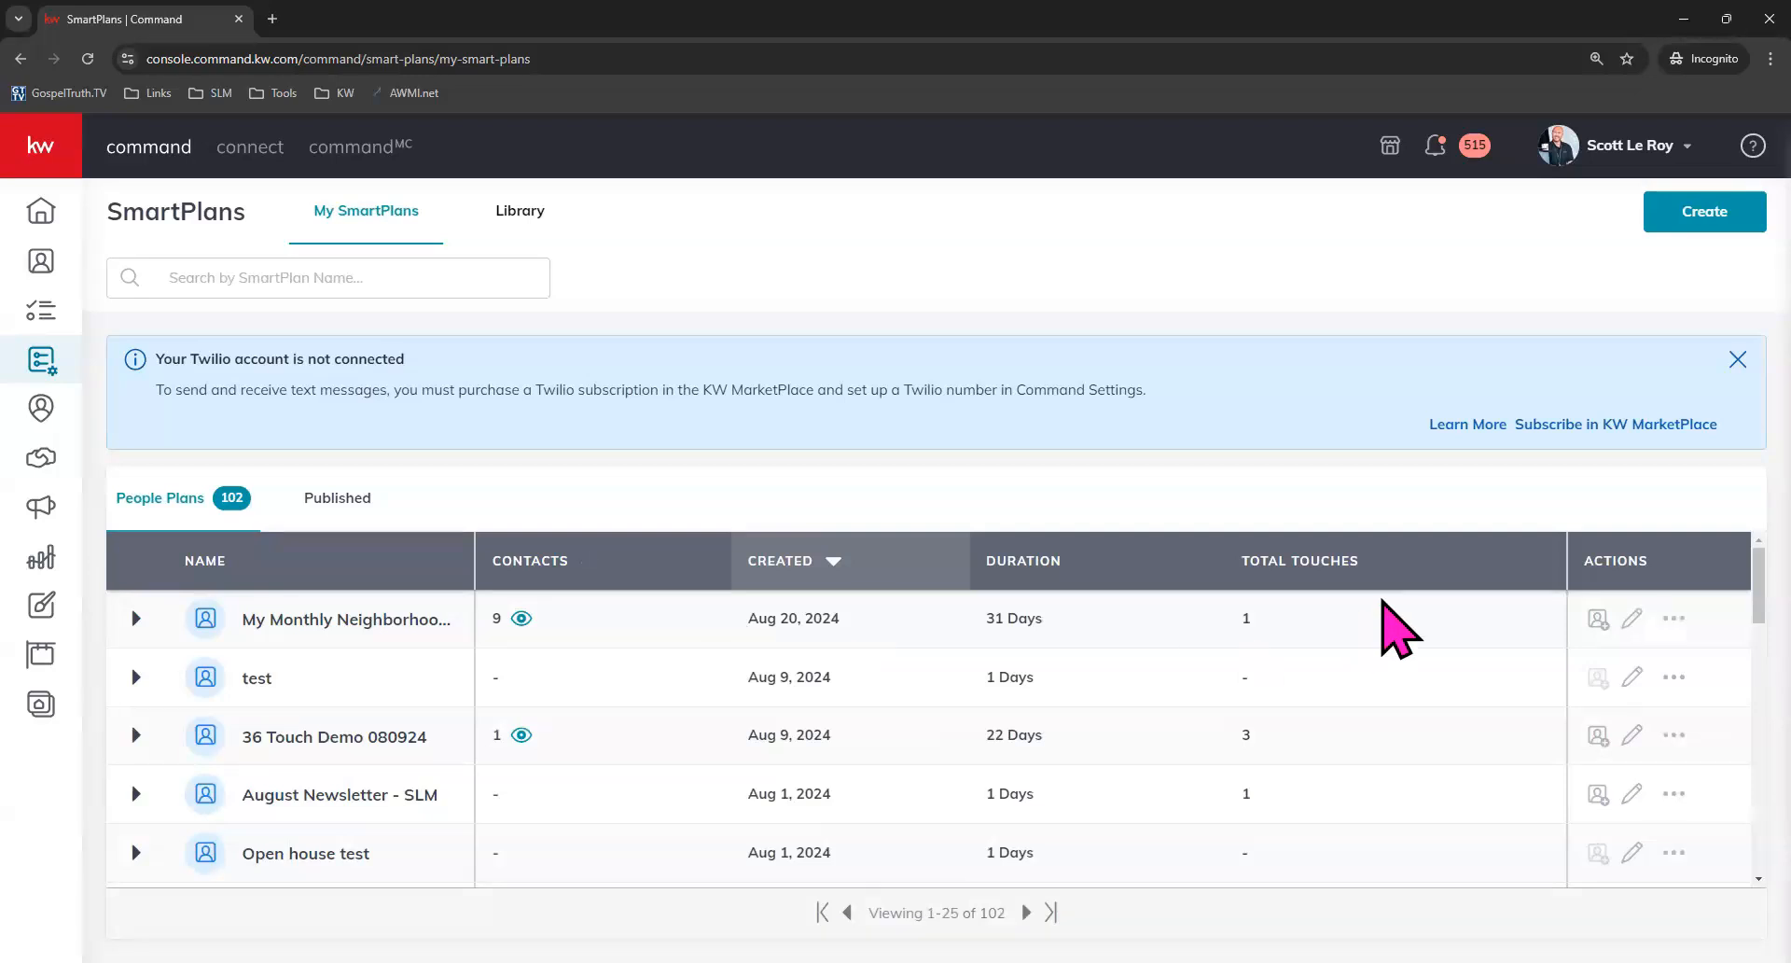
left_click(1633, 617)
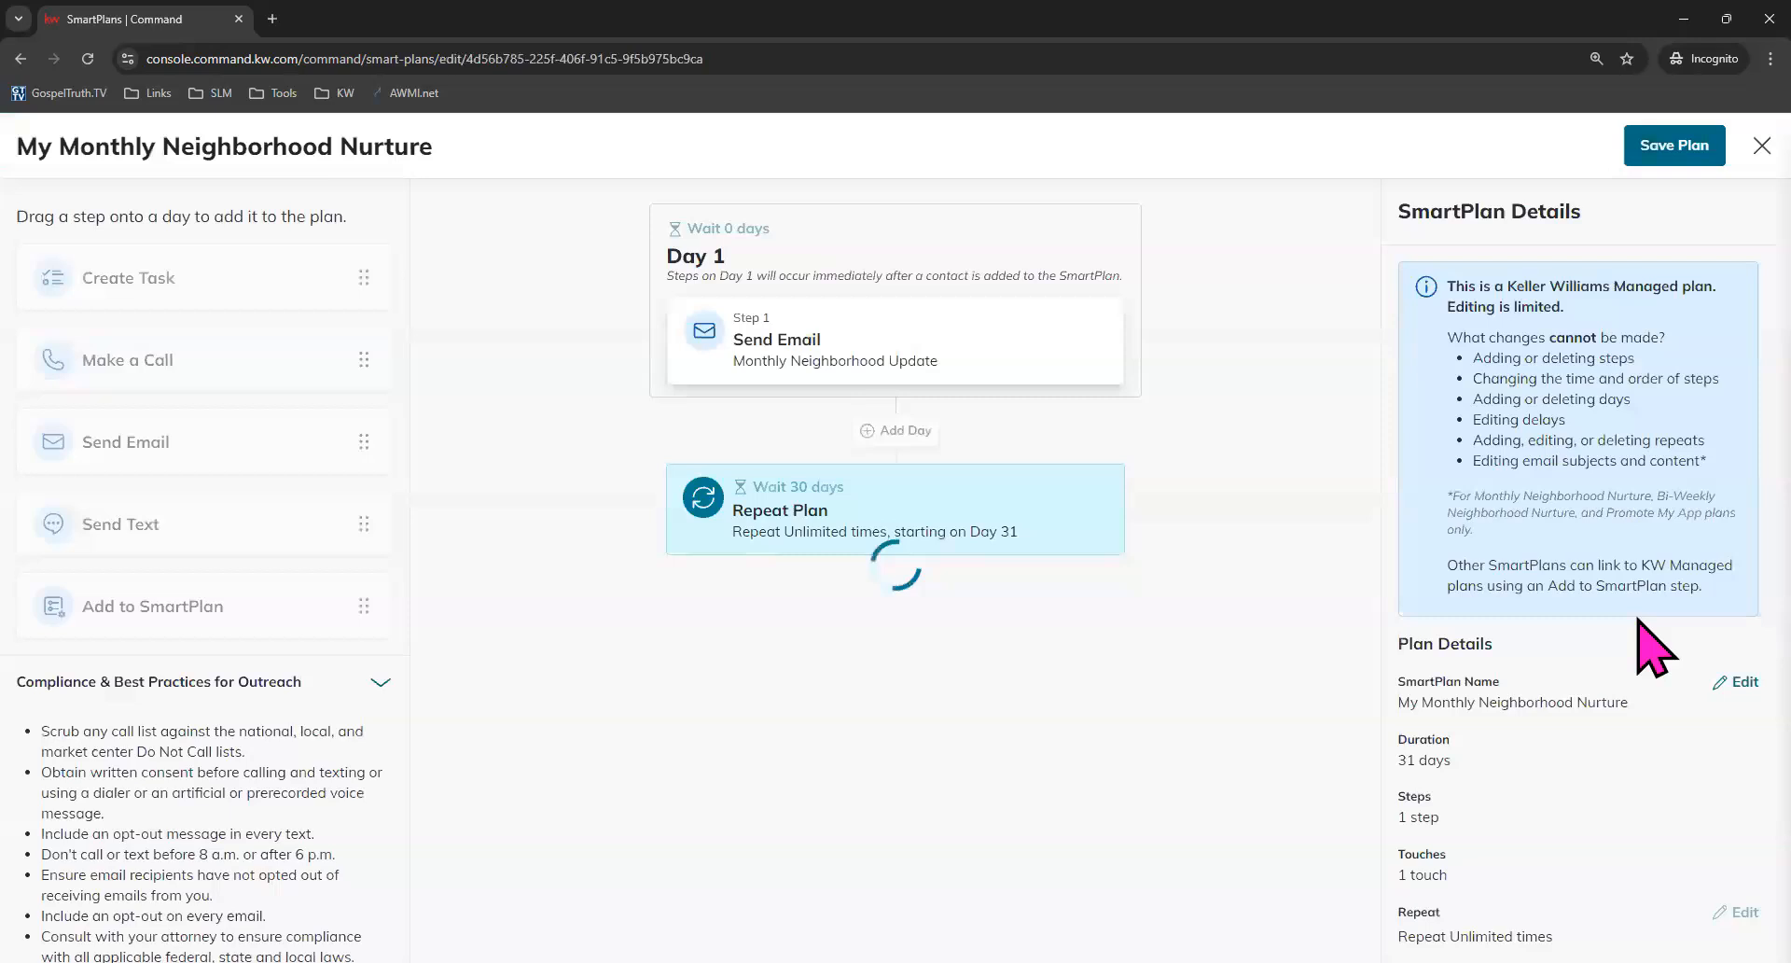
scroll(1648, 642, "down", 3)
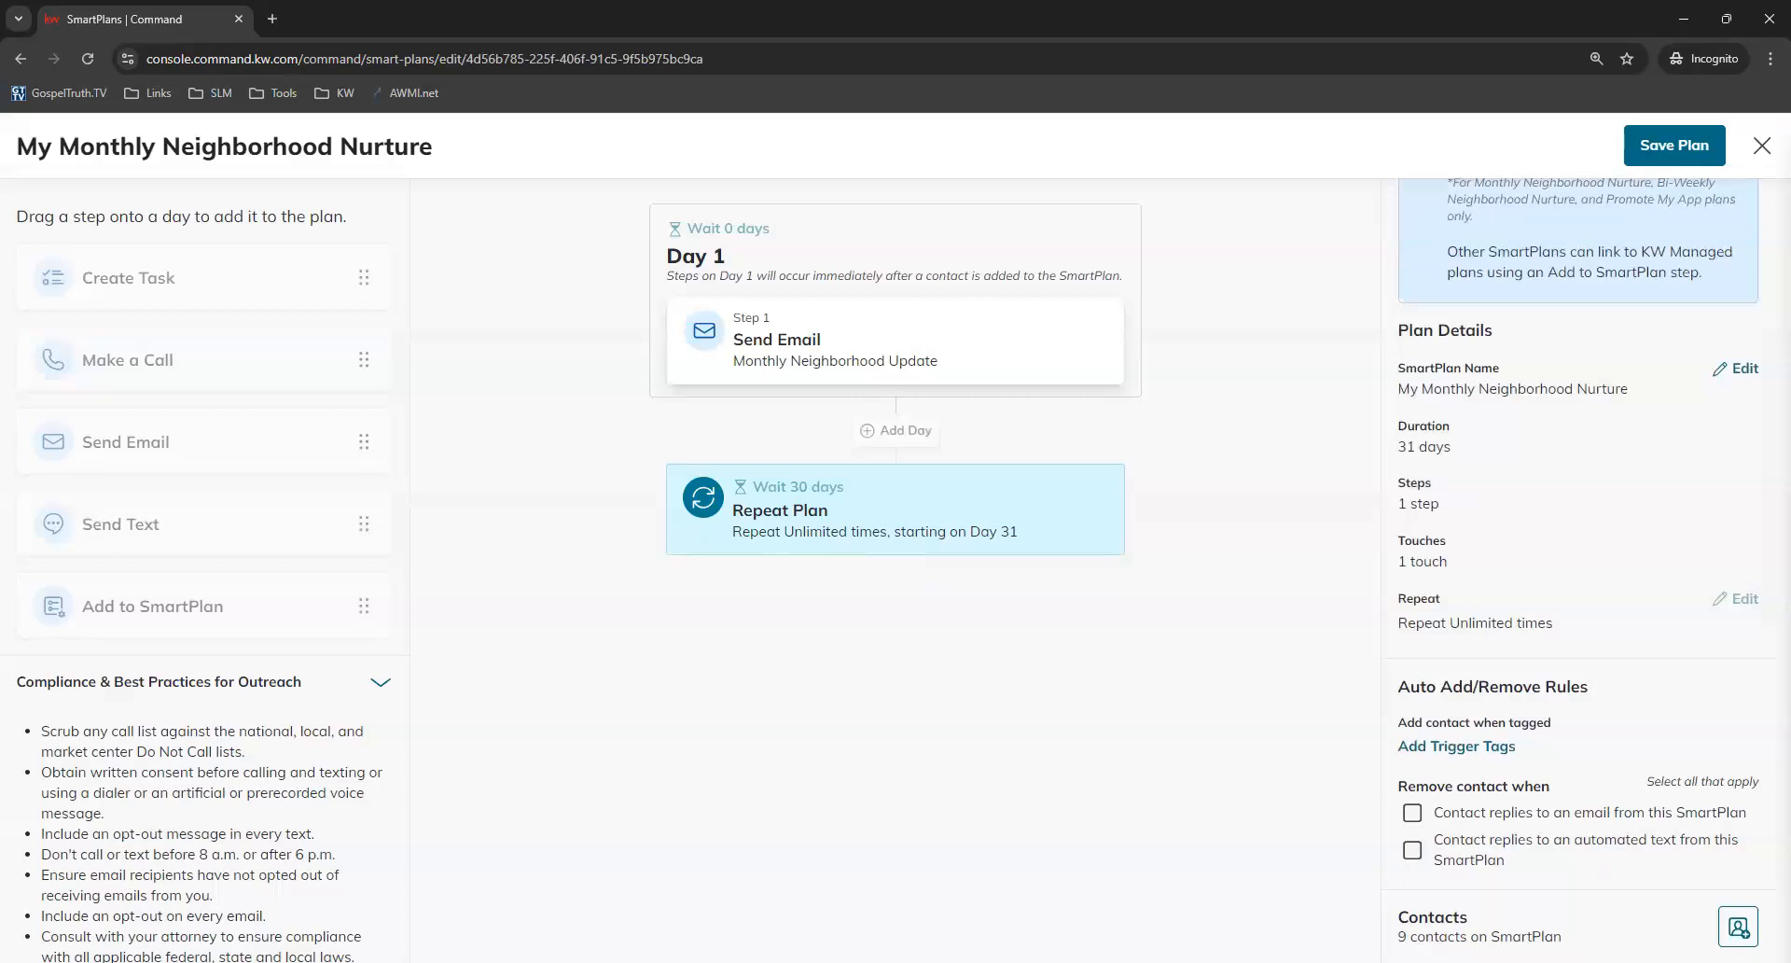
Open the plan's Add Contacts dialog from its contacts section and close it without adding anyone.
left_click(1738, 927)
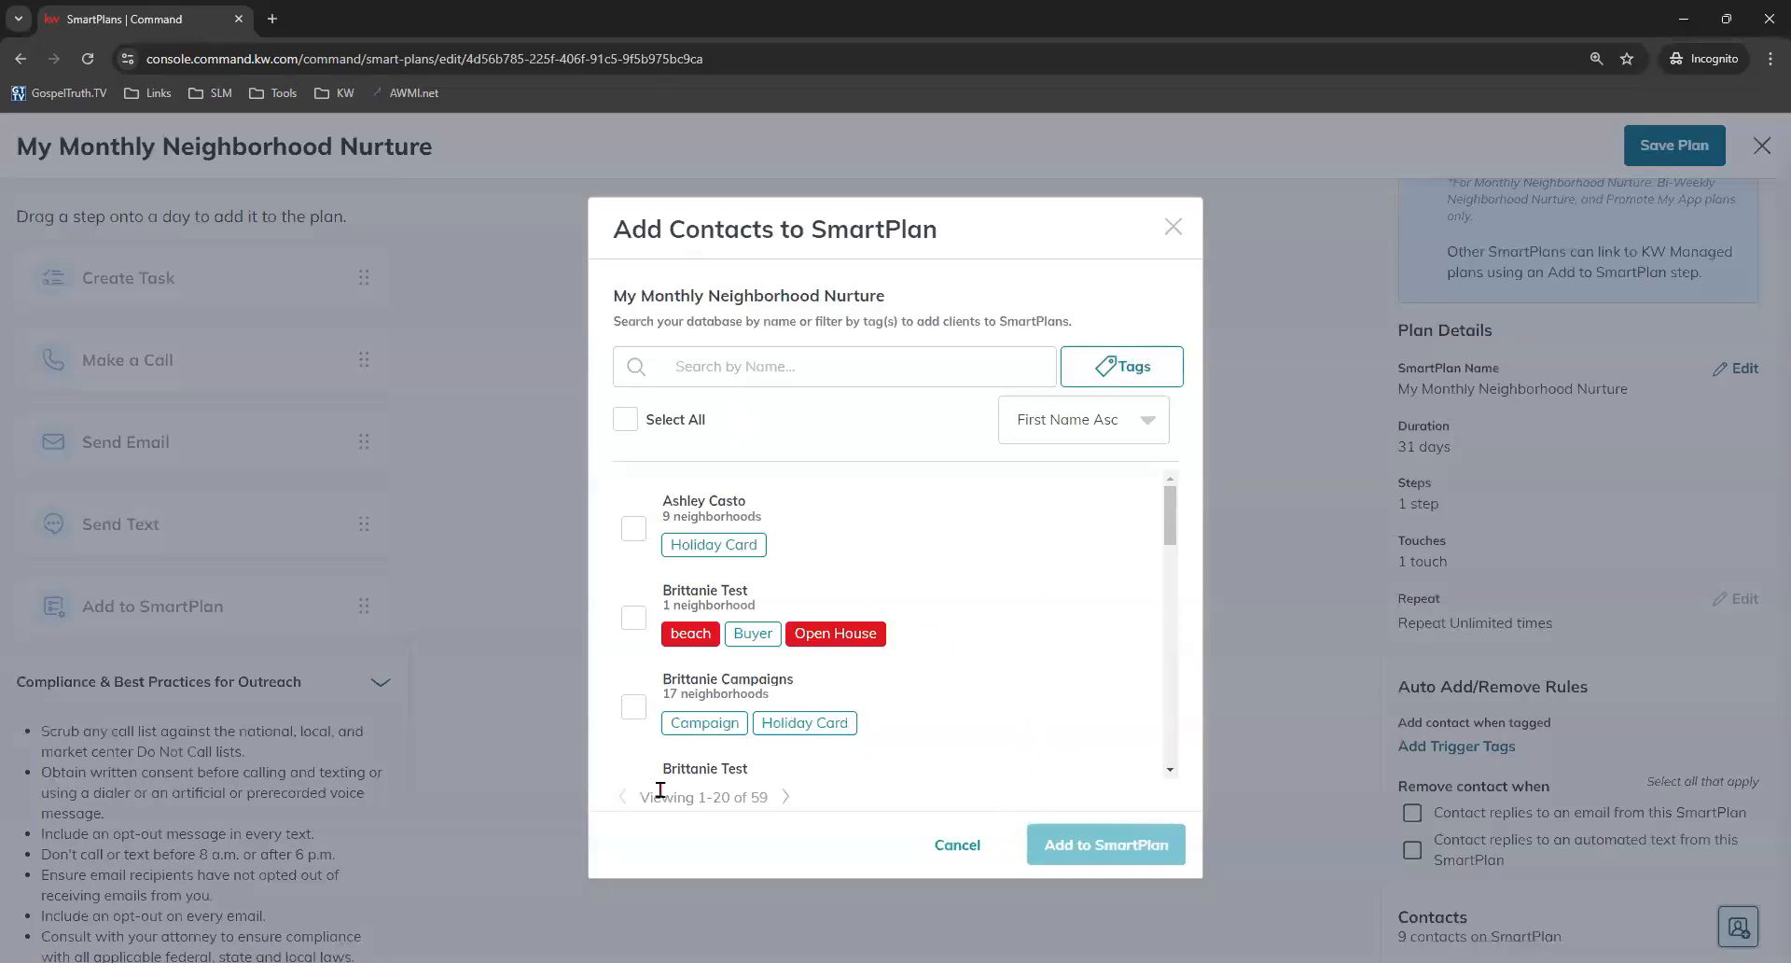
left_click_drag(638, 797, 770, 810)
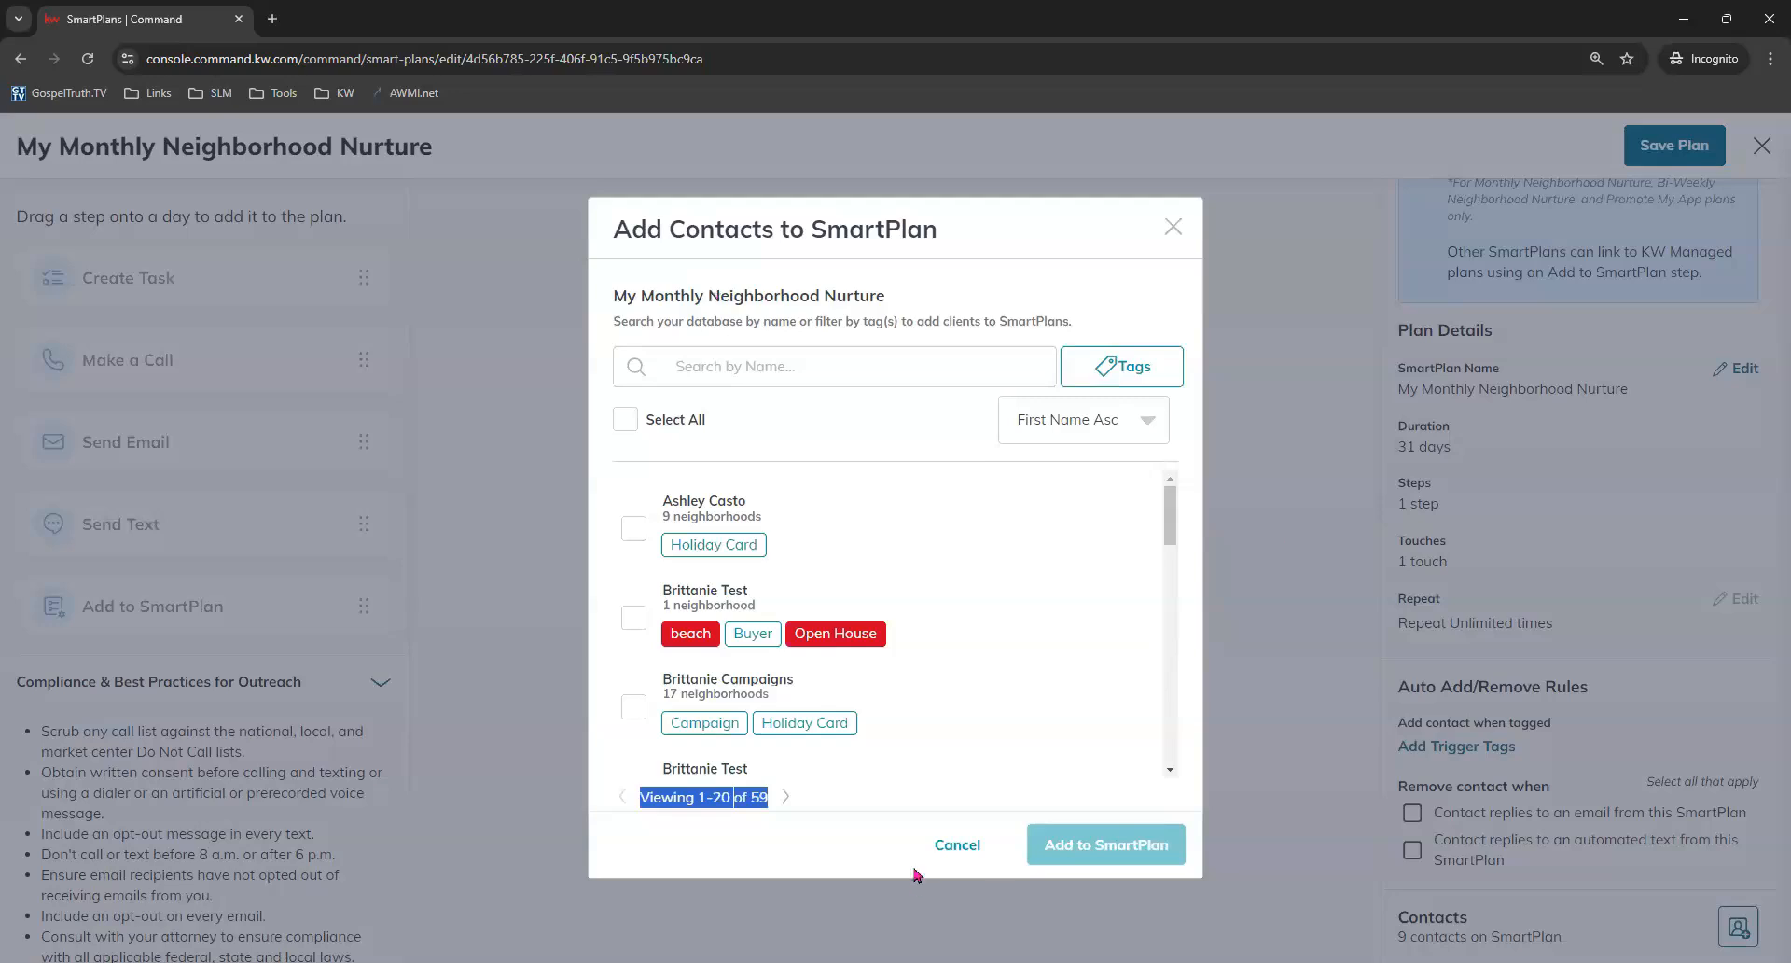
left_click(1175, 233)
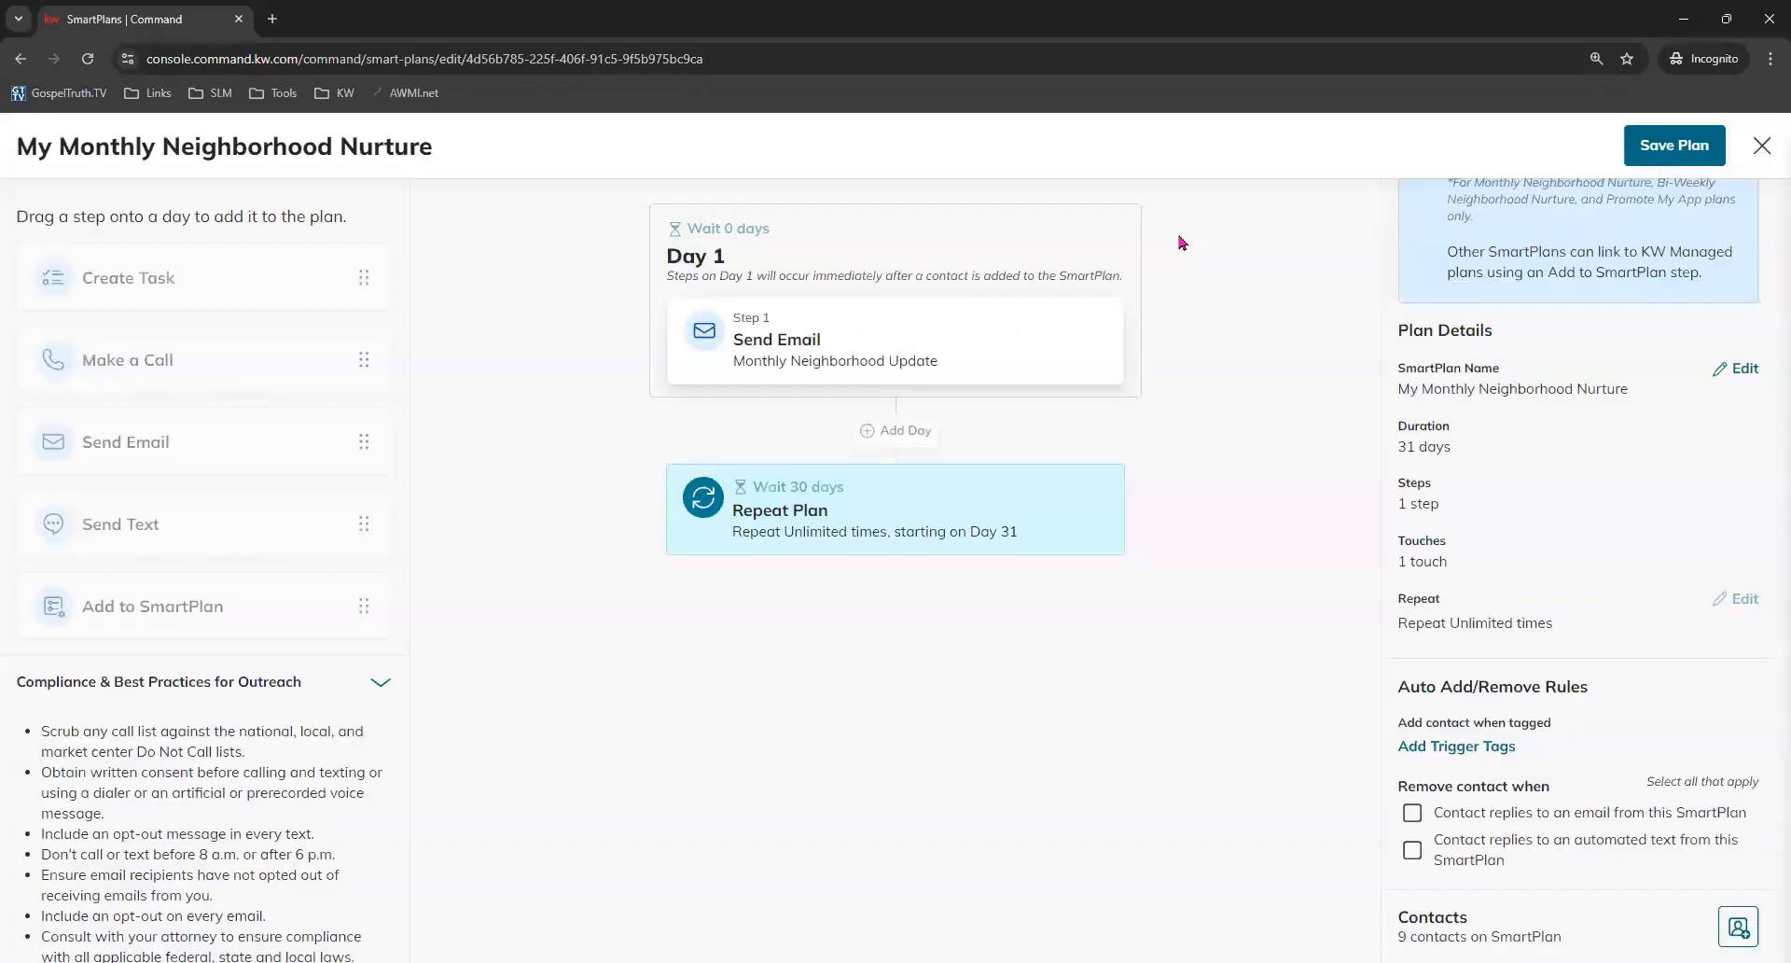